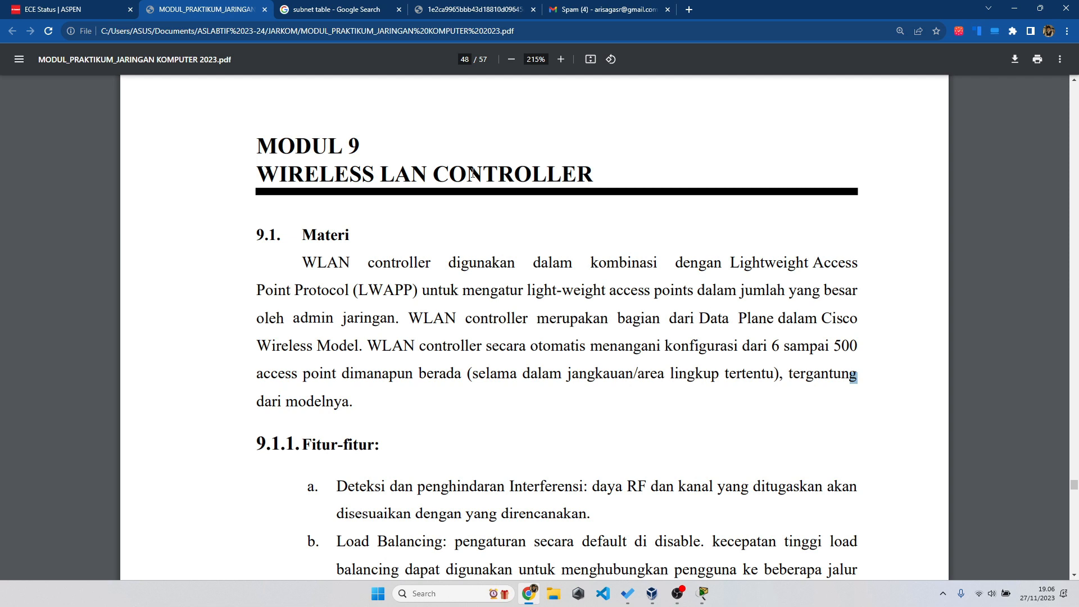
- Highlight the WIRELESS LAN CONTROLLER and MODUL 9 headings, then launch Notepad with the WLAN notes
left_click_drag(257, 168, 585, 167)
left_click_drag(256, 144, 366, 145)
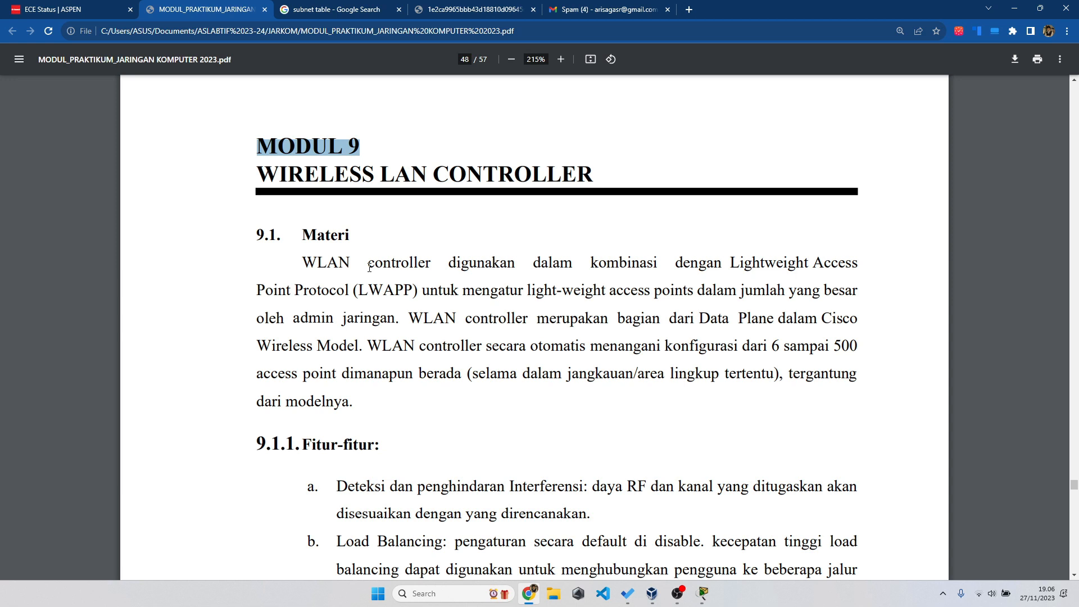
key("super+r")
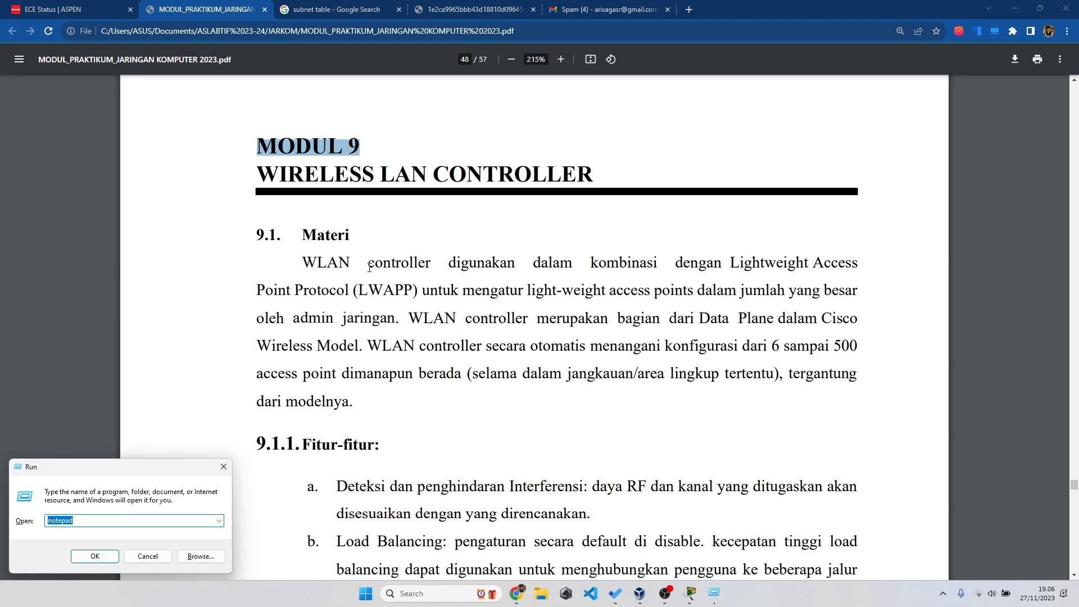
key("Return")
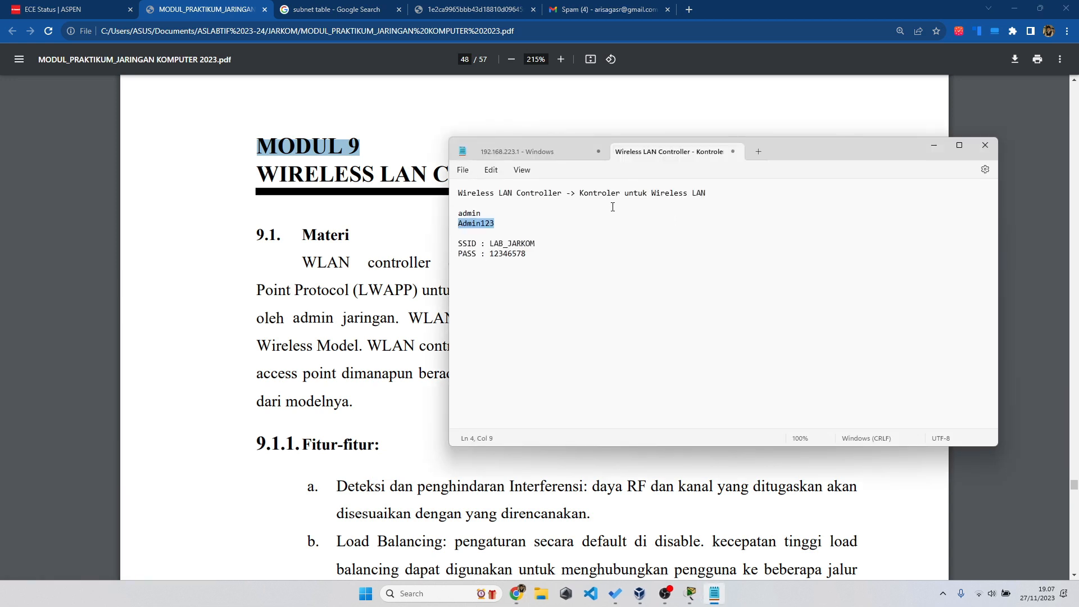
- Replace 'Wireless LAN' at the end of line 1 with 'WLAN'
scroll(574, 194, "up", 5)
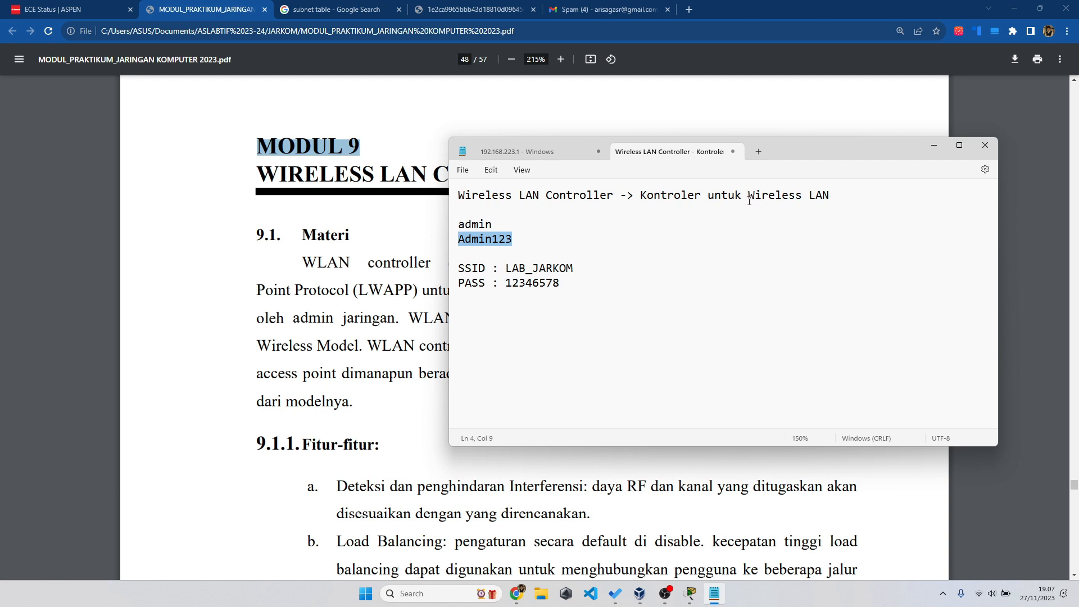
left_click_drag(748, 195, 832, 195)
type("WLAN")
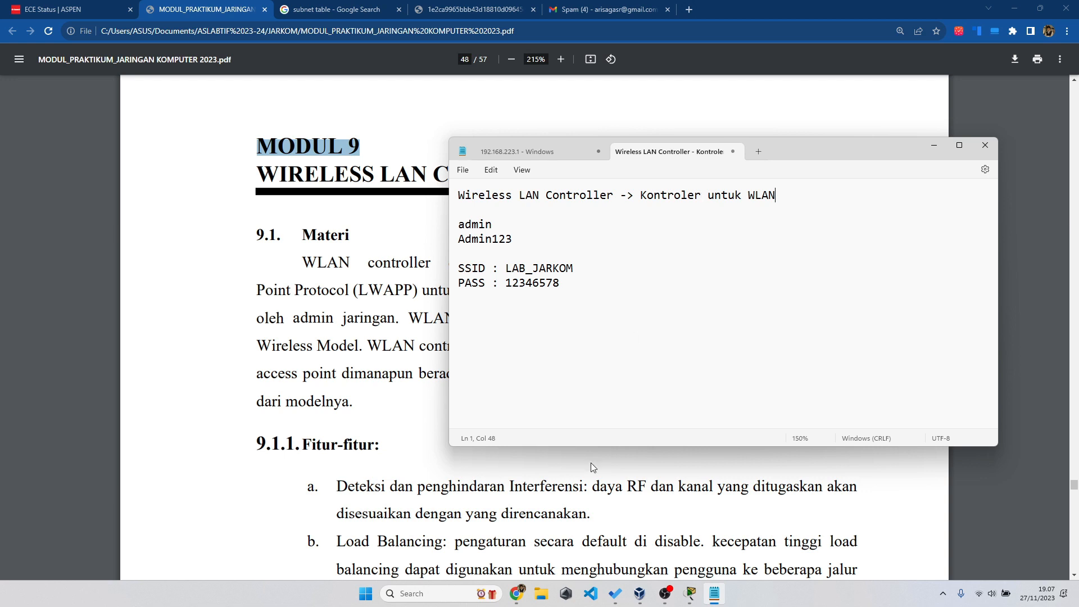
left_click(568, 493)
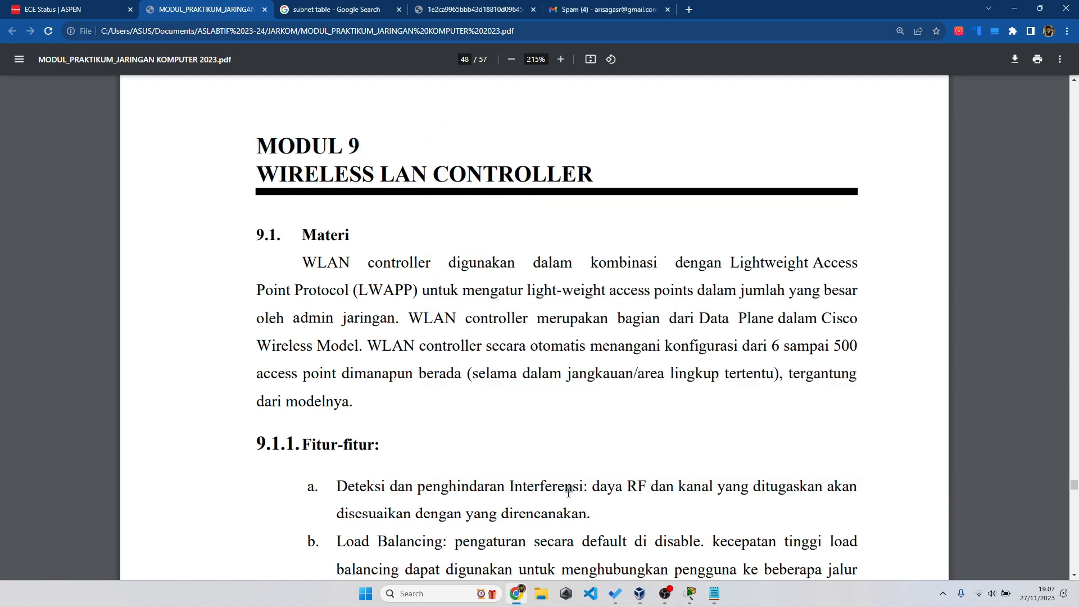
scroll(568, 493, "down", 15)
scroll(569, 493, "down", 7)
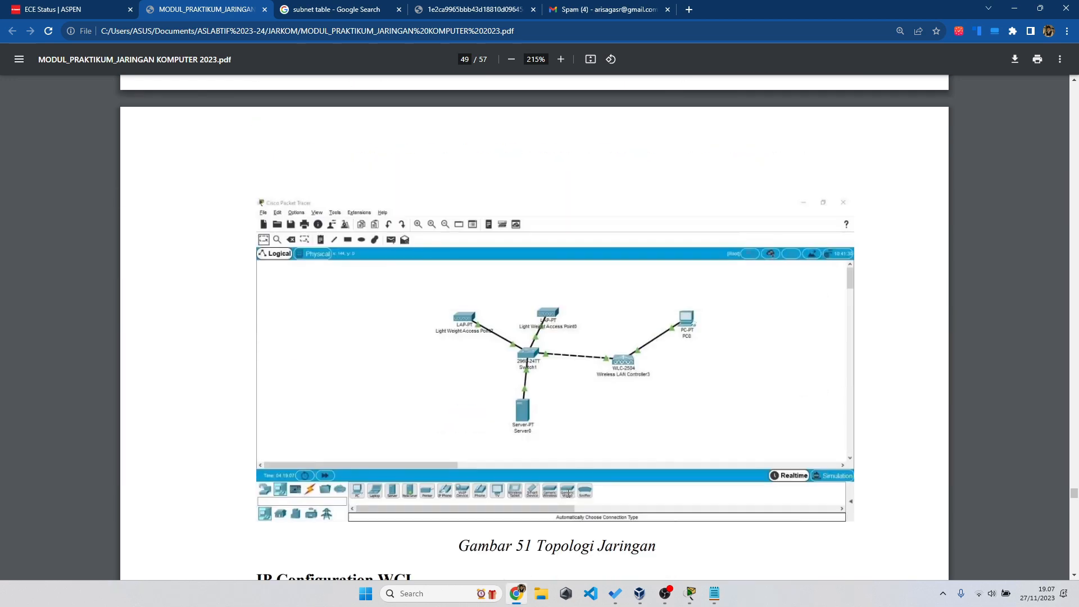
scroll(573, 384, "up", 1)
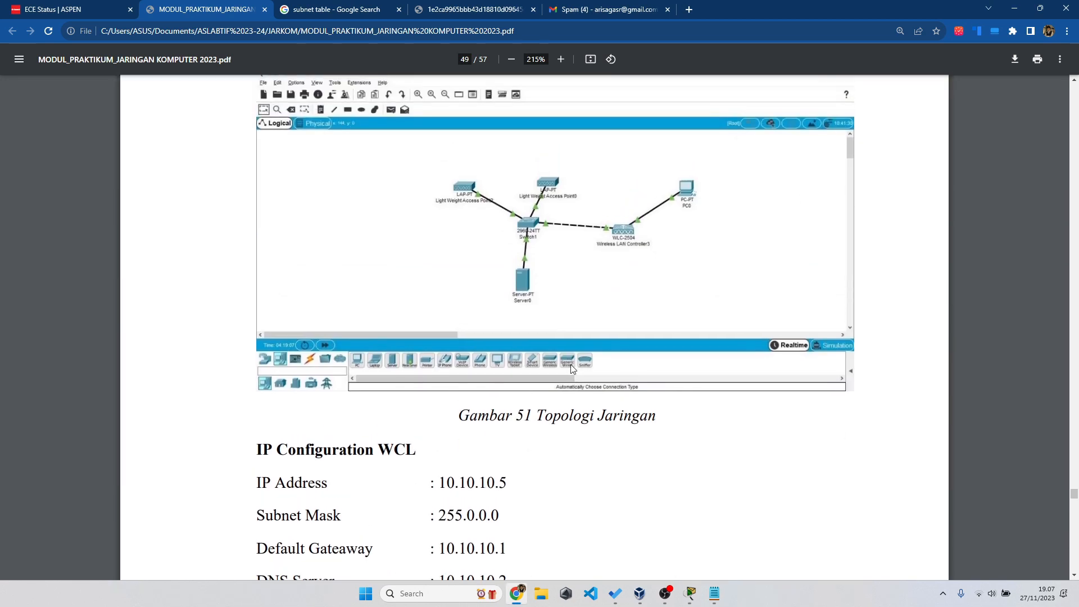
scroll(626, 299, "up", 2)
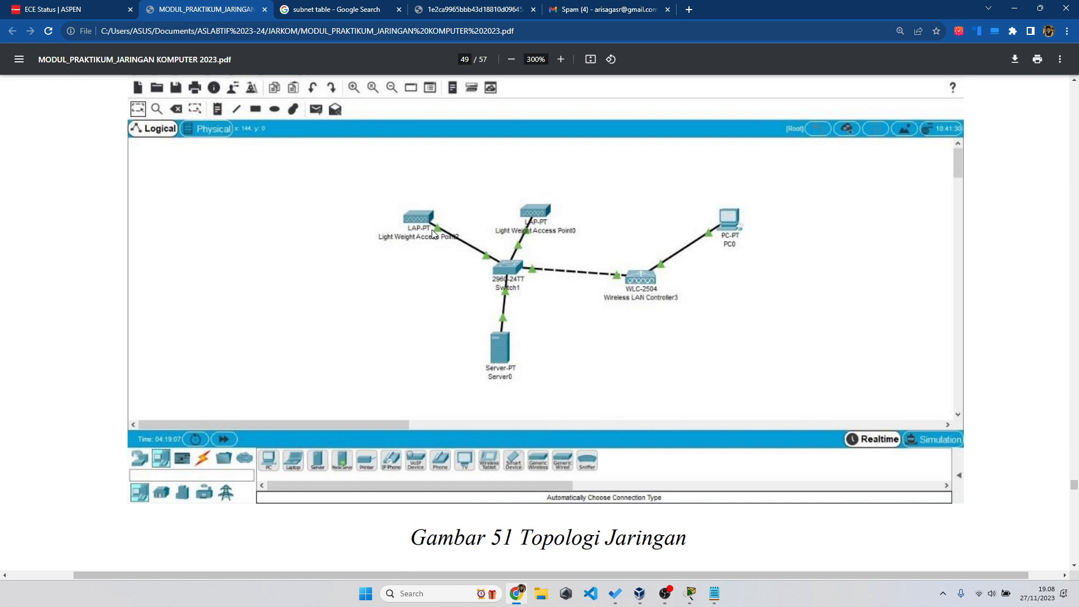
scroll(433, 233, "down", 3, "ctrl")
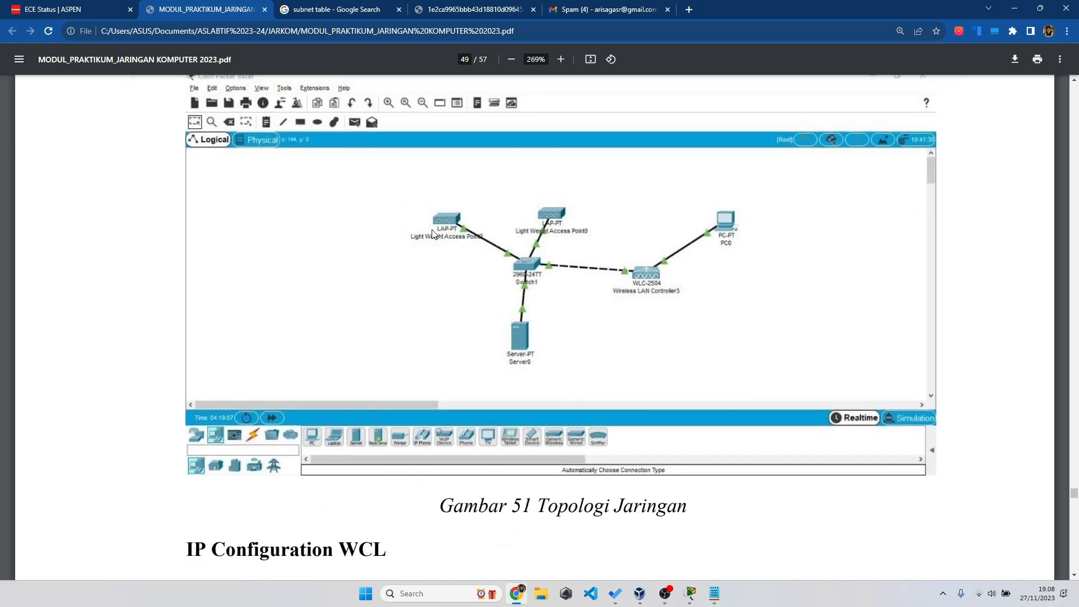
scroll(433, 233, "down", 2, "ctrl")
scroll(433, 233, "up", 15)
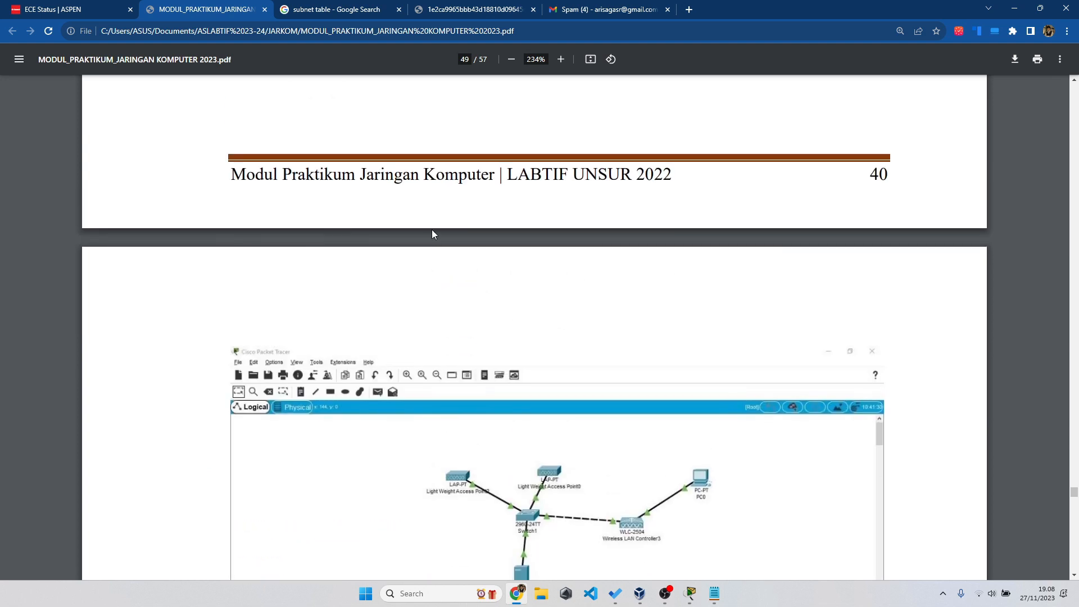
scroll(432, 234, "up", 2)
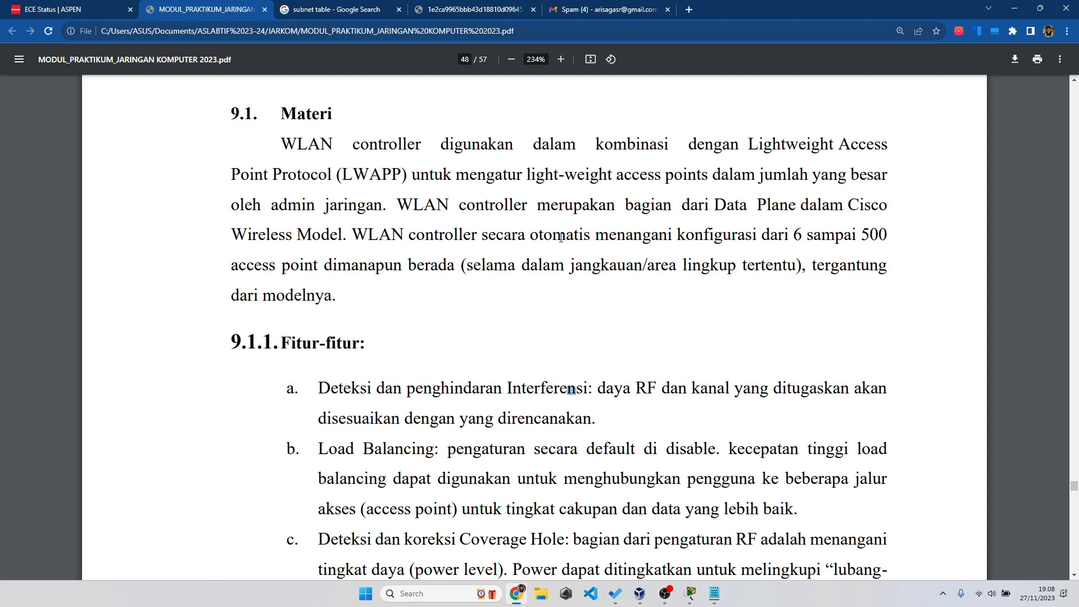
- Highlight 'WLAN controller' and the Lightweight Access Point Protocol phrase in the 9.1 Materi paragraph
scroll(561, 238, "up", 2)
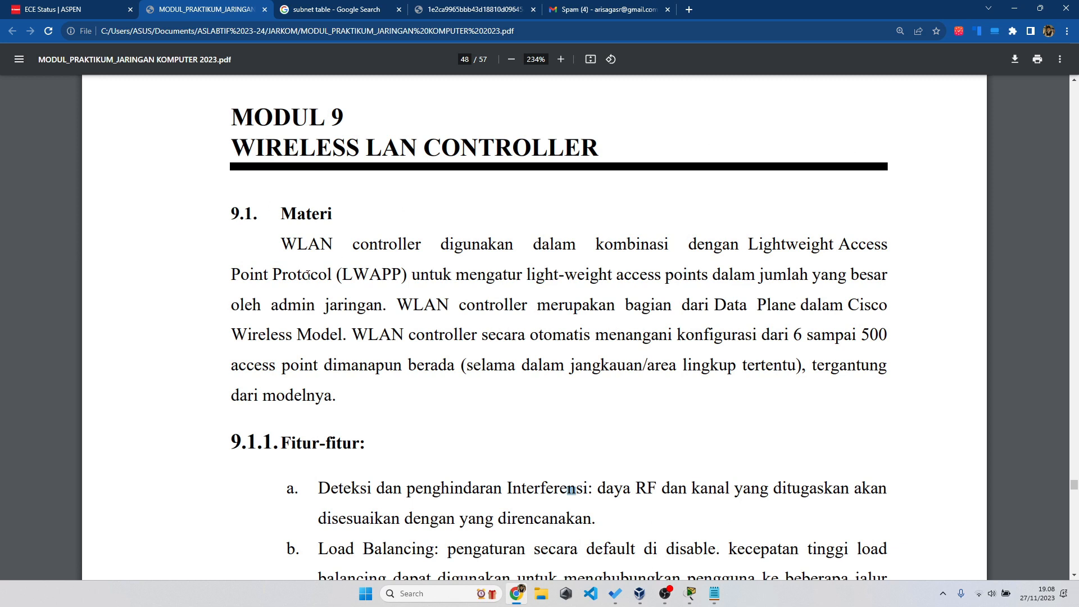
left_click_drag(281, 244, 414, 243)
left_click(443, 246)
left_click_drag(689, 246, 402, 269)
- Review the figure, highlight 'light-weight access points' and 'jaringan', then bring the Notepad notes forward
scroll(406, 266, "down", 20)
scroll(405, 267, "down", 1)
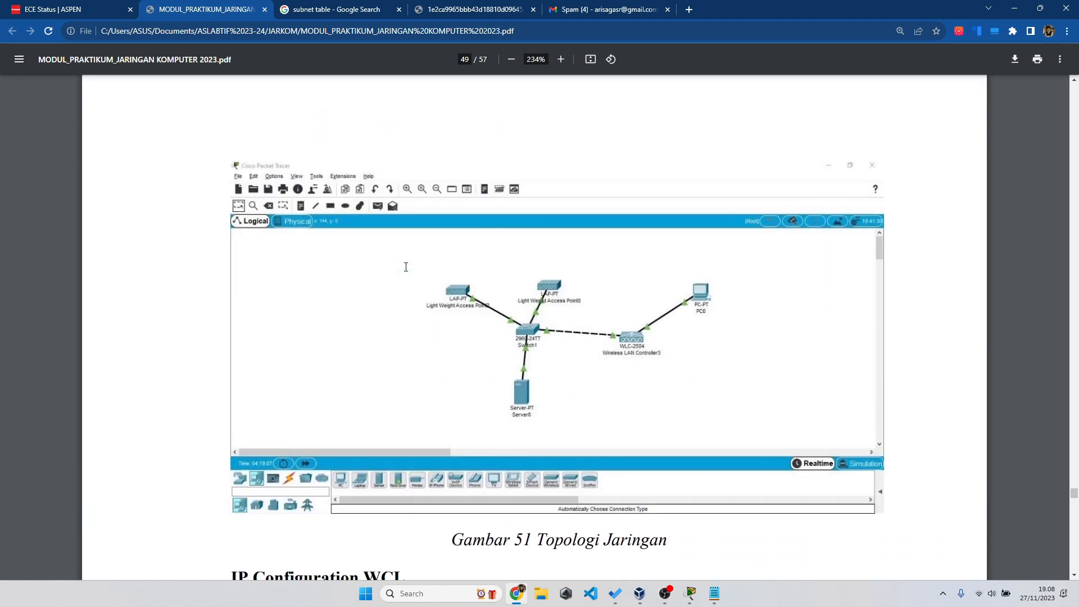
scroll(406, 266, "up", 15)
scroll(406, 266, "up", 4)
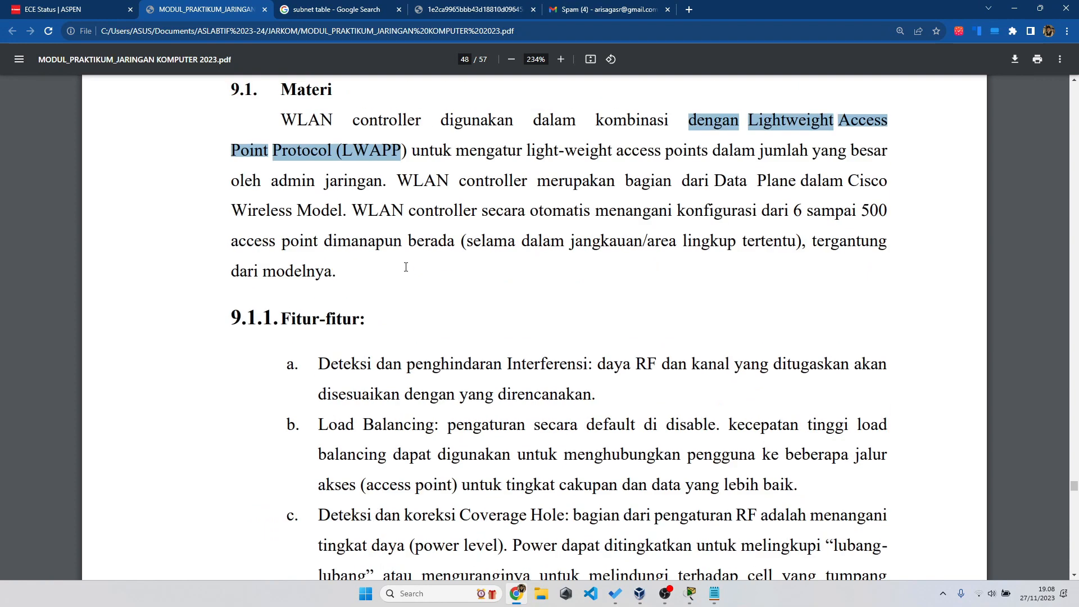
left_click_drag(519, 185, 669, 188)
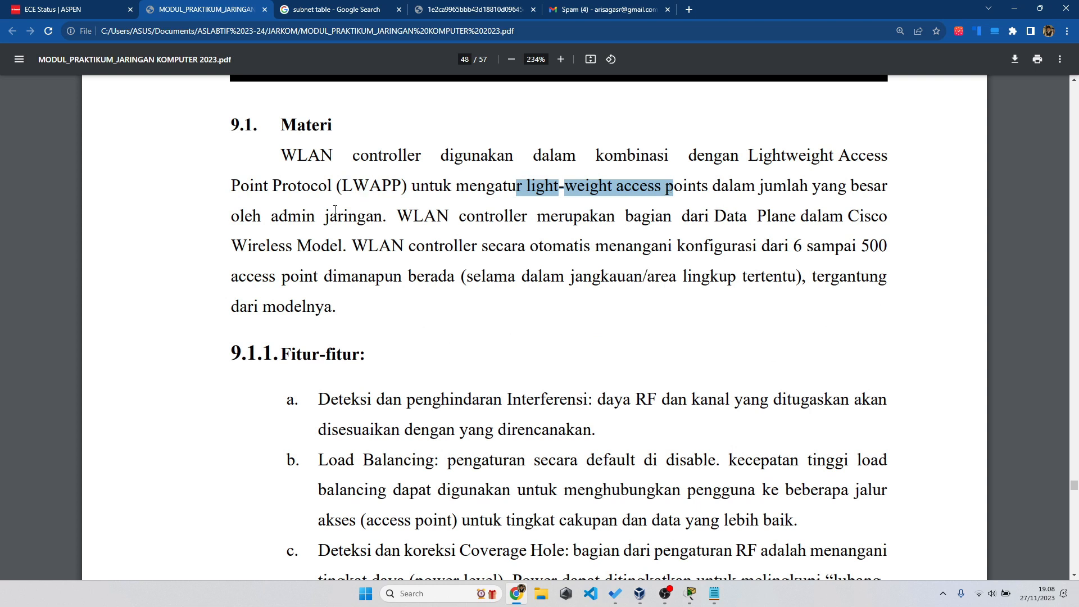
left_click_drag(325, 211, 380, 207)
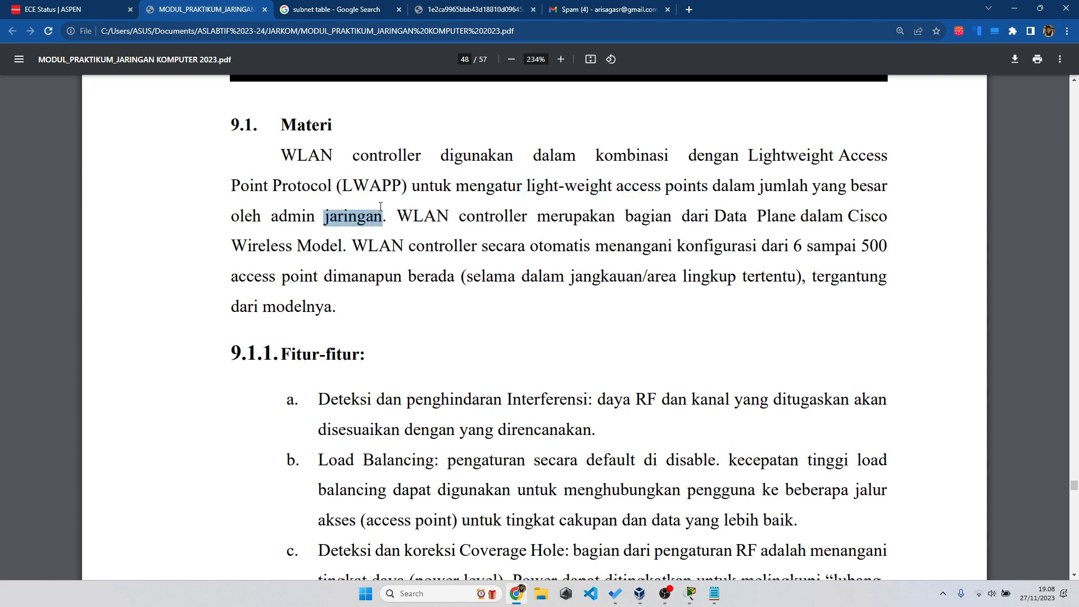
scroll(381, 207, "up", 1)
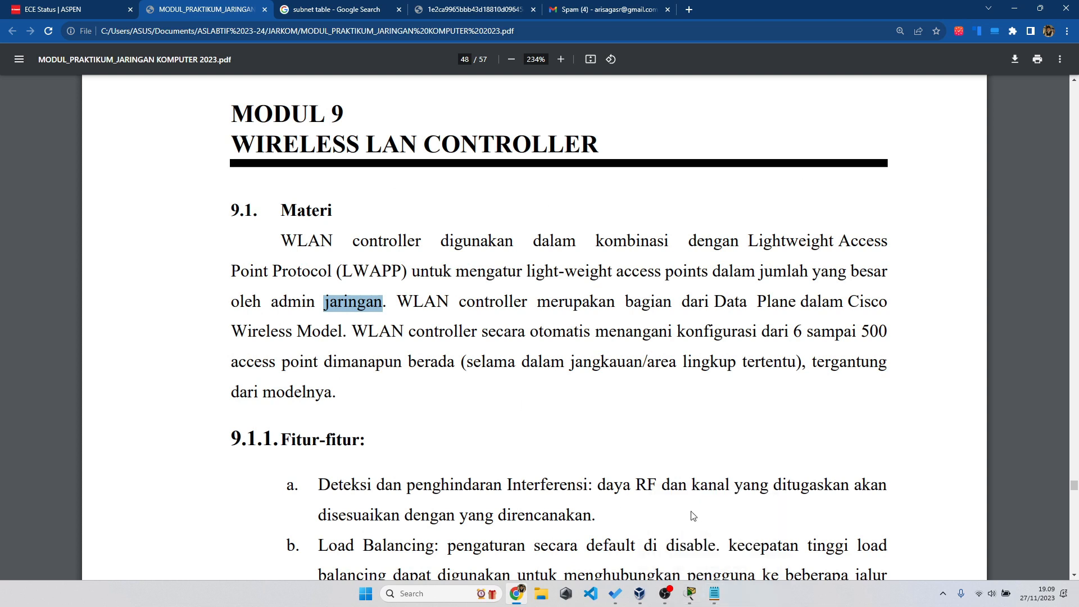
left_click(714, 593)
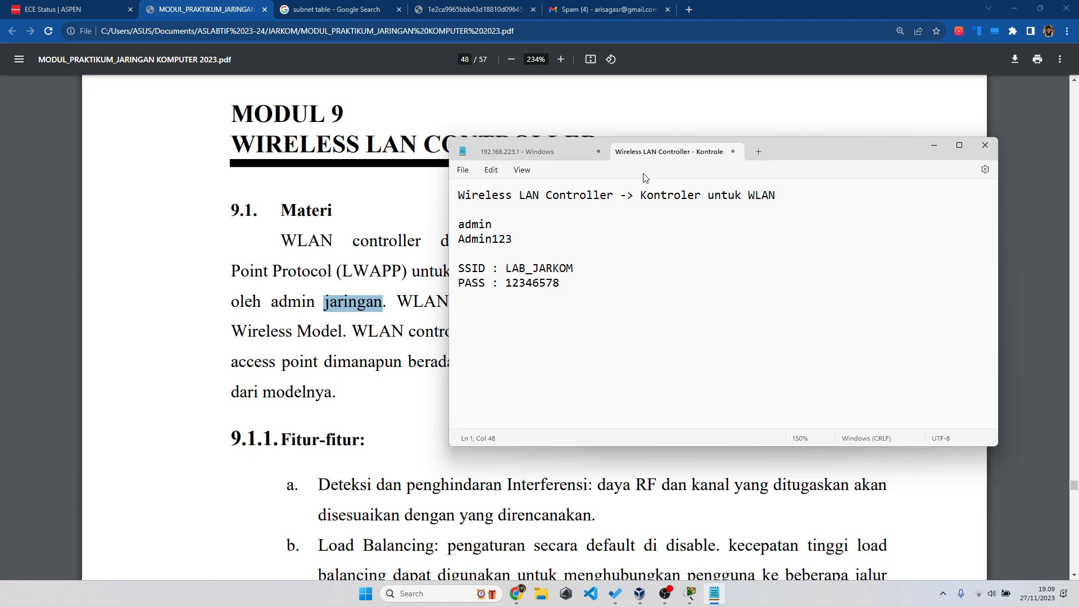
- Switch to Cisco Packet Tracer and list the Wireless Devices such as LAP-PT and 2504
left_click(663, 597)
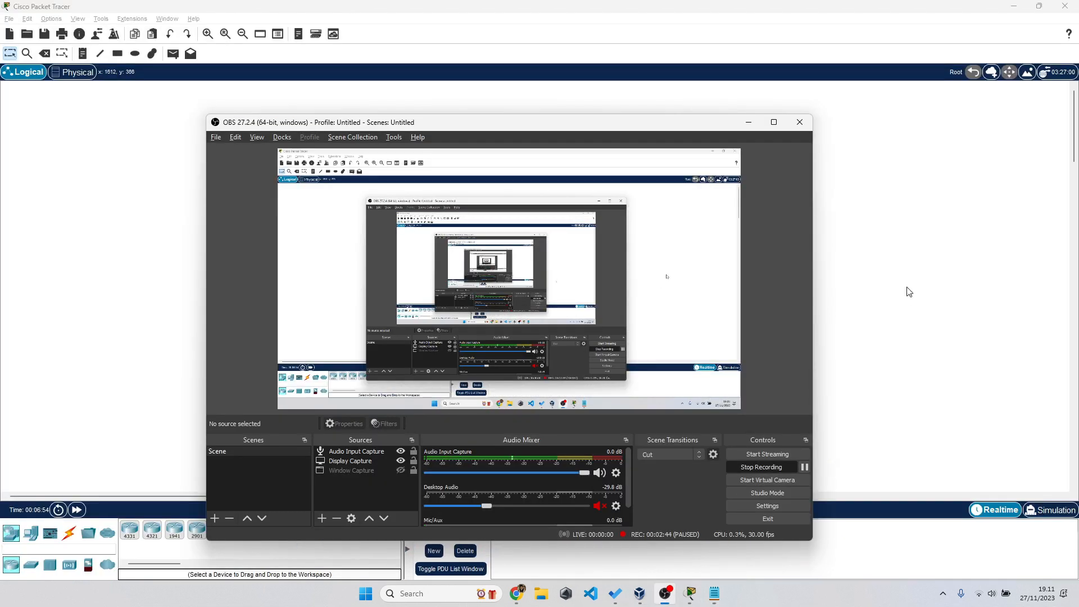
left_click(908, 292)
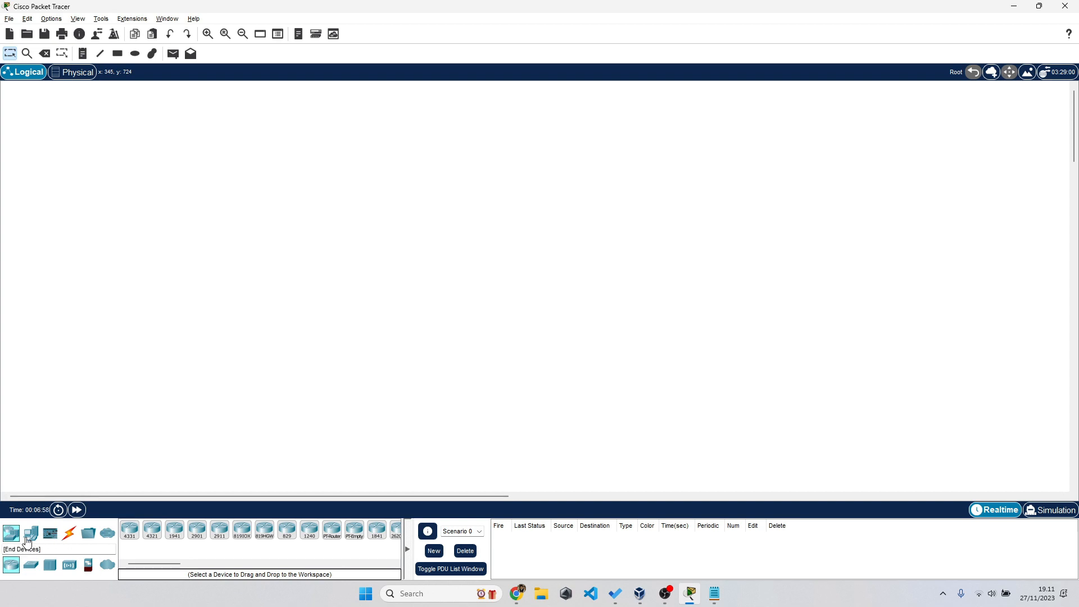
left_click(70, 564)
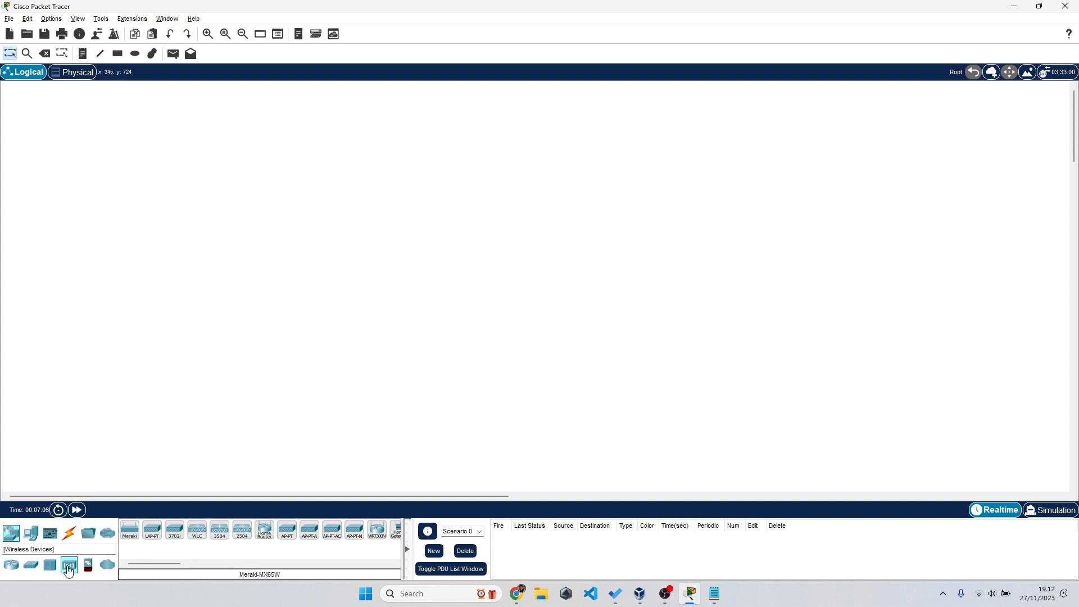
- Place two LAP-PT lightweight access points on the workspace
left_click(158, 535)
left_click(228, 256)
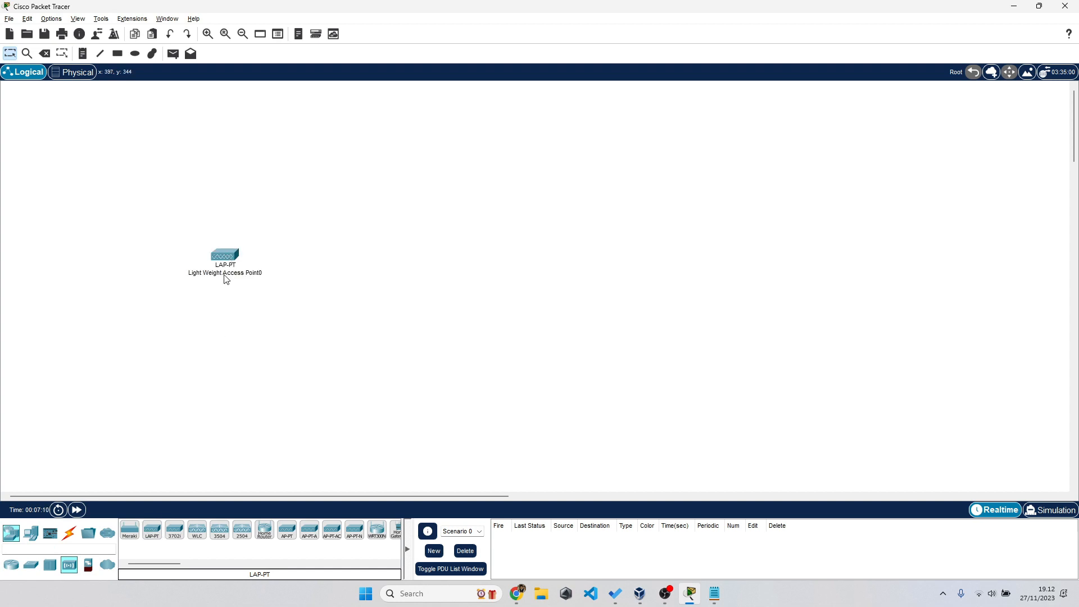
left_click(152, 530)
left_click(339, 203)
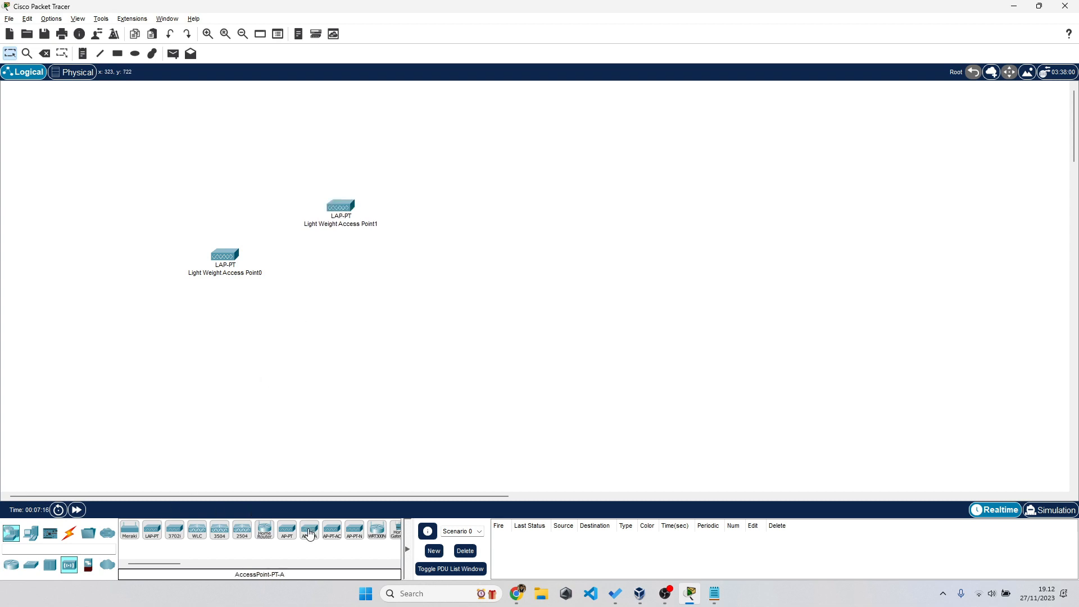
- Add a server below the access points and move it up nearer them
left_click(31, 533)
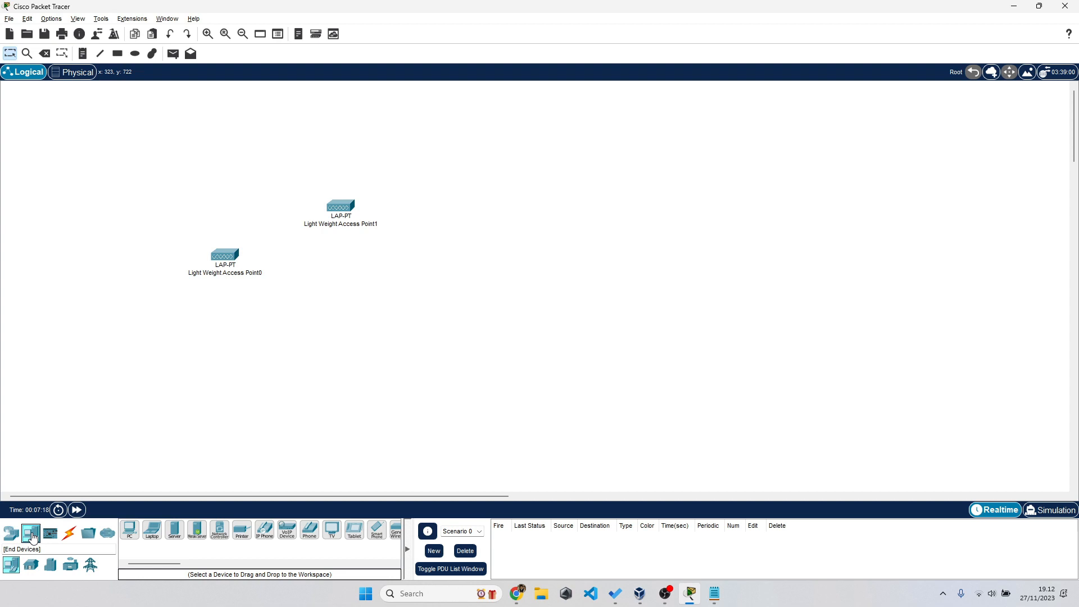
left_click_drag(173, 539, 395, 354)
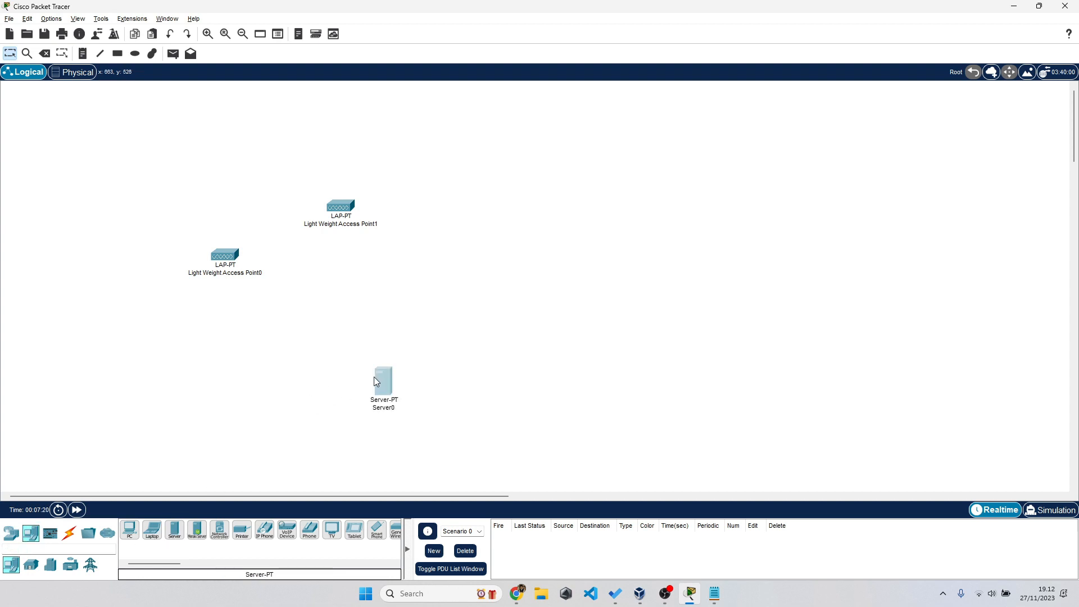
scroll(349, 369, "up", 5)
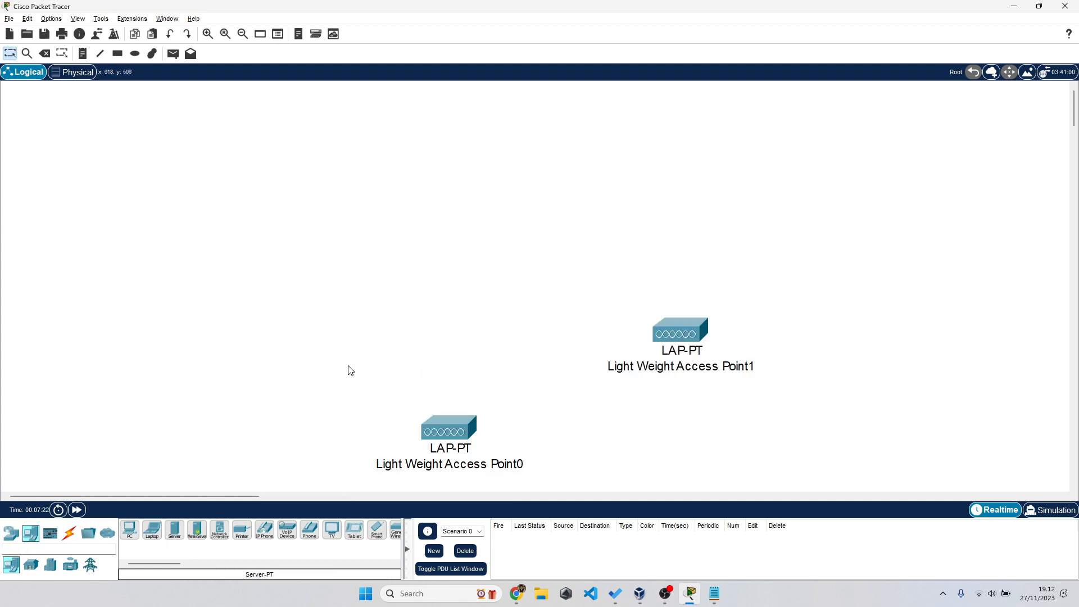
scroll(350, 369, "down", 3)
scroll(602, 372, "down", 2)
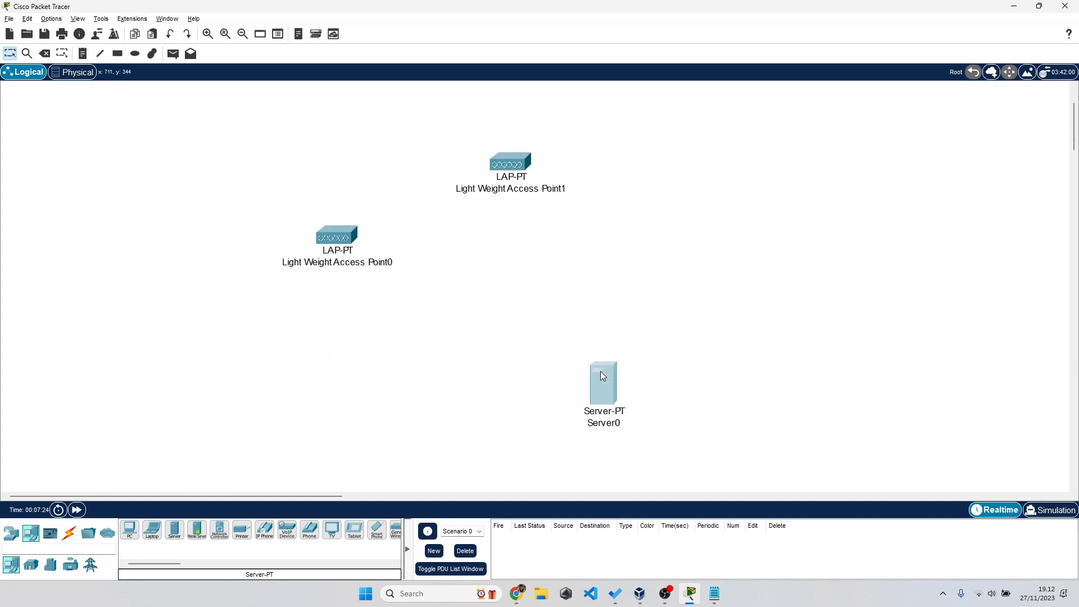
scroll(682, 336, "right", 4)
scroll(682, 338, "up", 2)
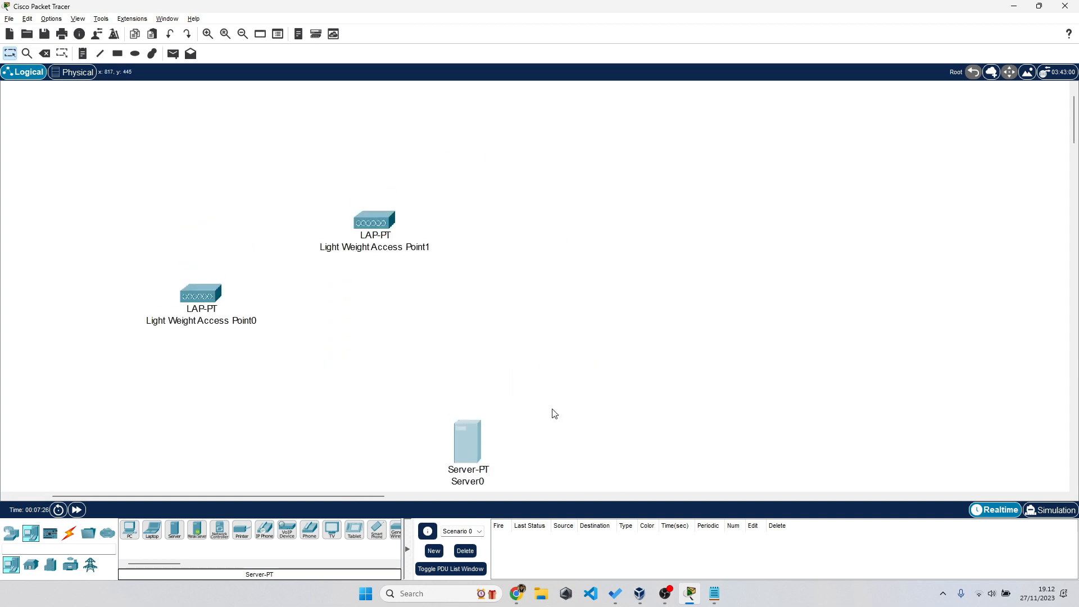
left_click_drag(471, 441, 481, 353)
- Rename Server0 to 'DHCP Server' and shift both access points slightly left
left_click(483, 395)
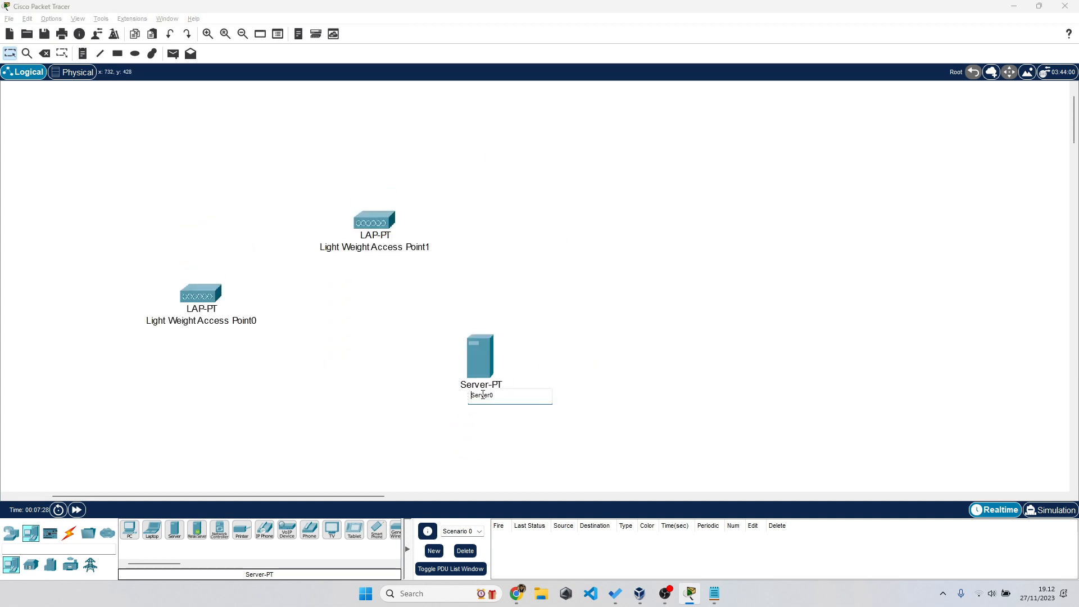
double_click(483, 395)
type("DHCP Ser")
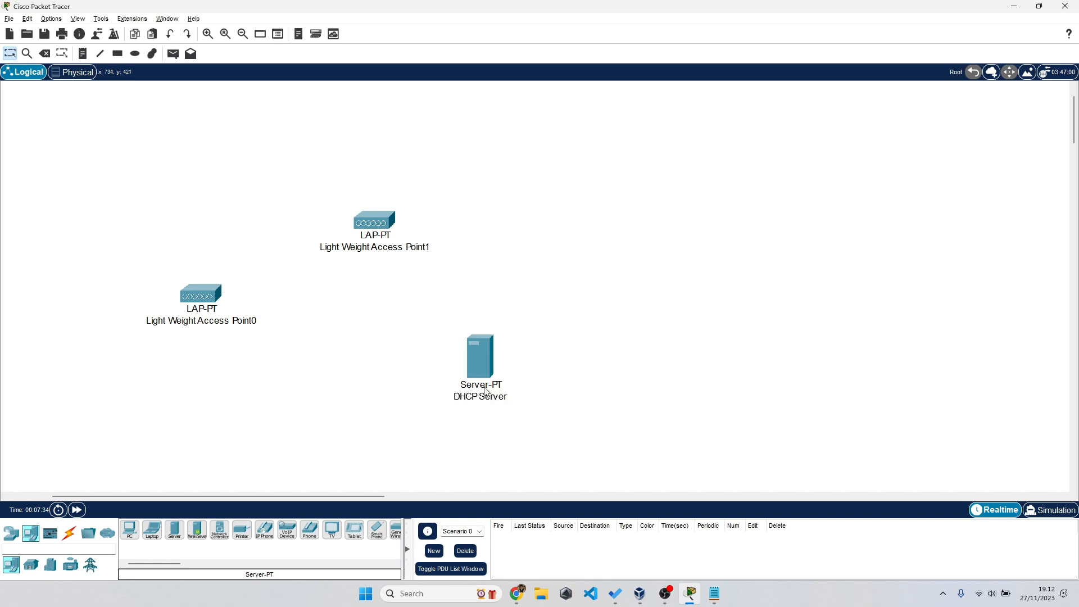
left_click_drag(462, 350, 452, 385)
left_click_drag(129, 215, 436, 331)
left_click_drag(374, 225, 339, 221)
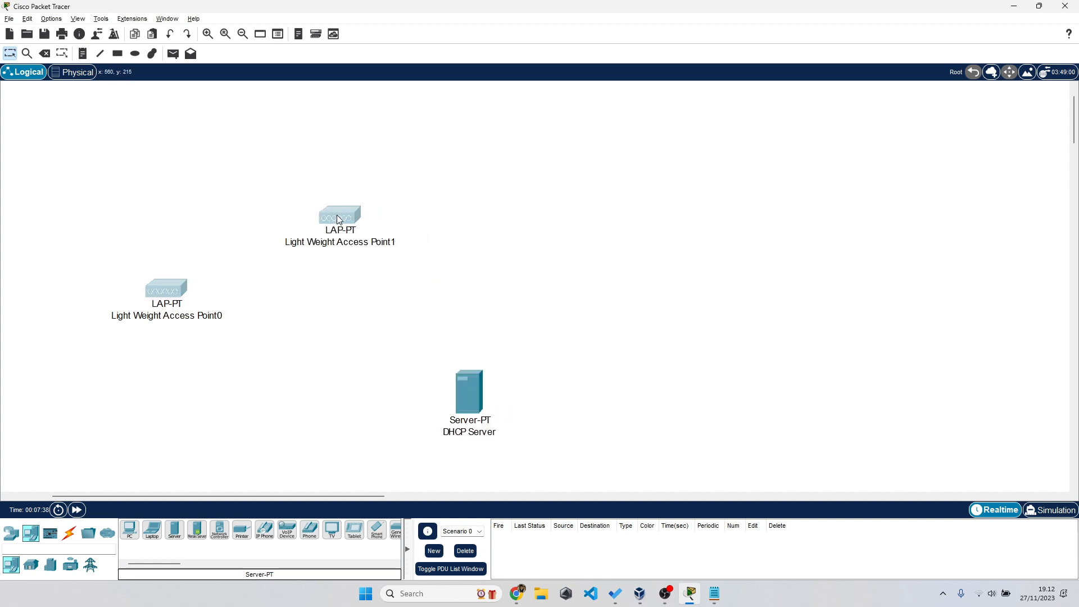
- Place a 2960 switch (Switch0) on the workspace between the access points and server
left_click(11, 533)
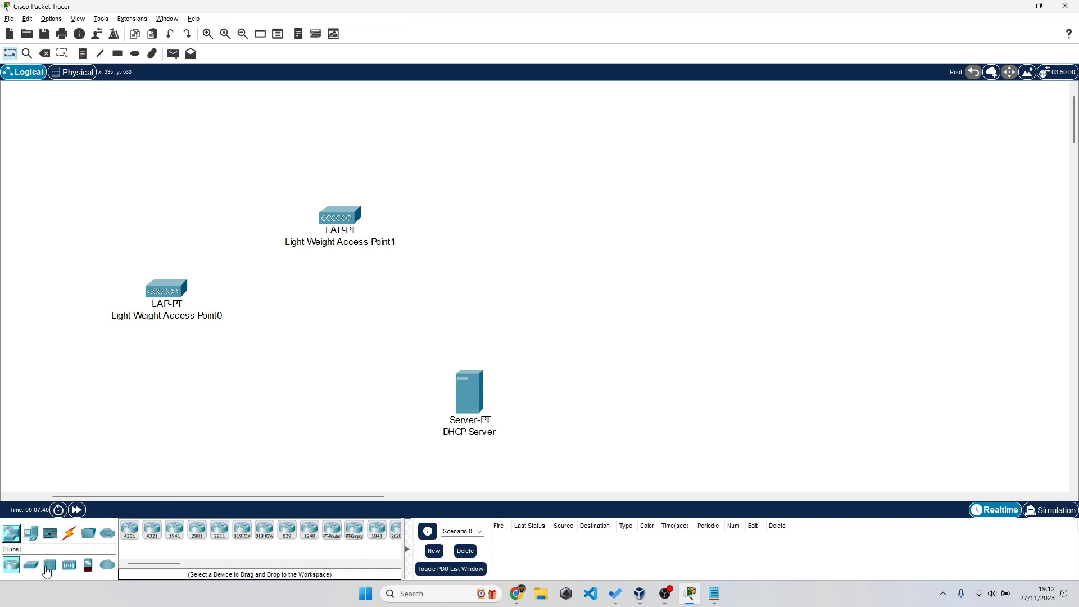
left_click(31, 564)
left_click(131, 533)
left_click(468, 283)
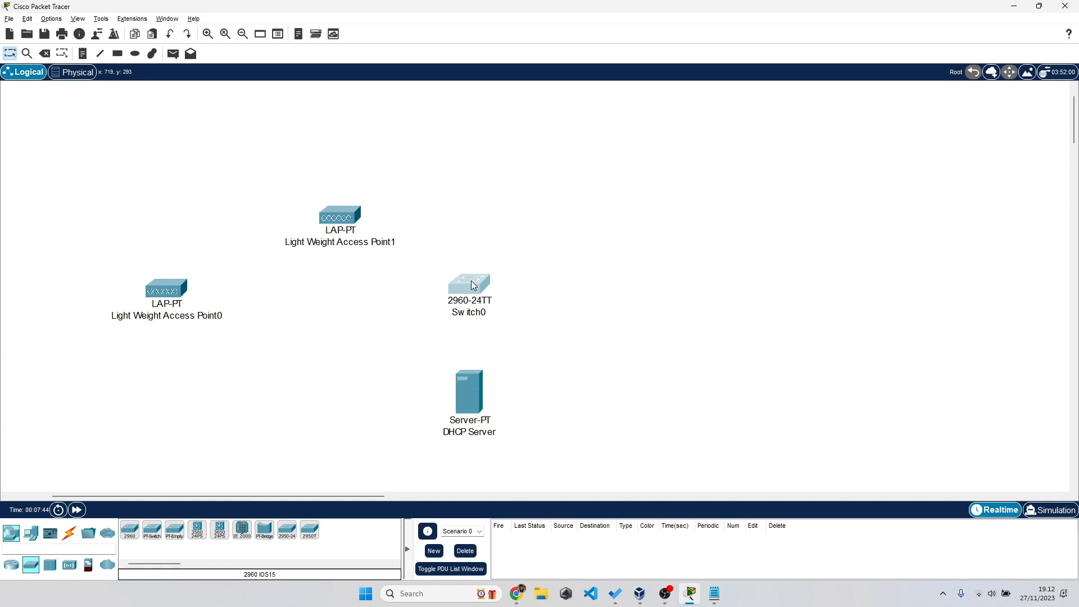
mouse_move(474, 286)
left_mouse_down()
mouse_move(454, 296)
mouse_move(471, 276)
left_mouse_up()
left_click(398, 322)
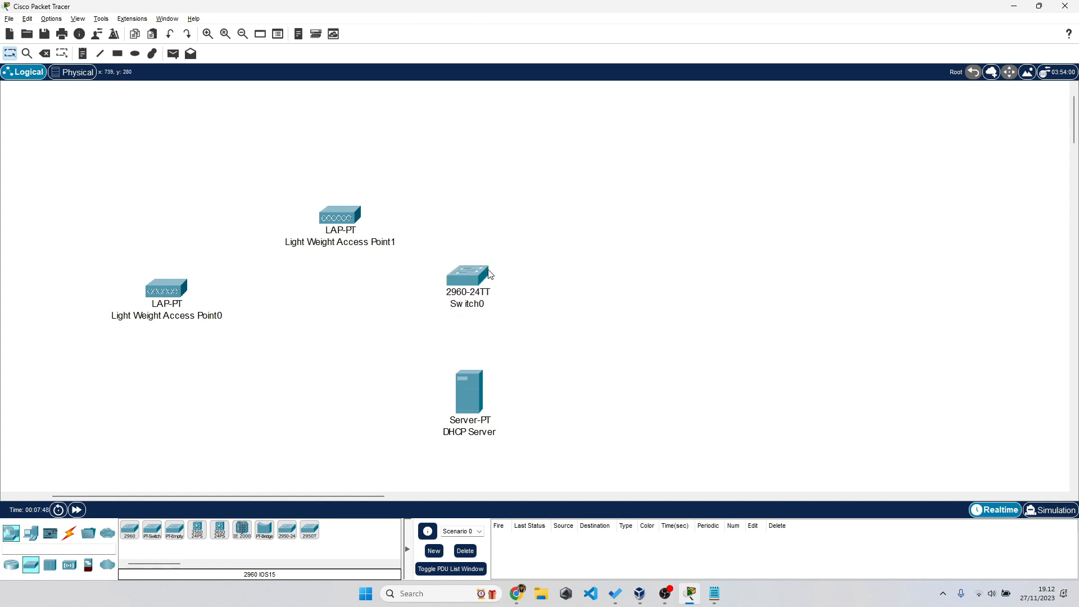
- Open Switch0 and fast-forward time so it finishes booting
left_click(484, 274)
left_click(444, 151)
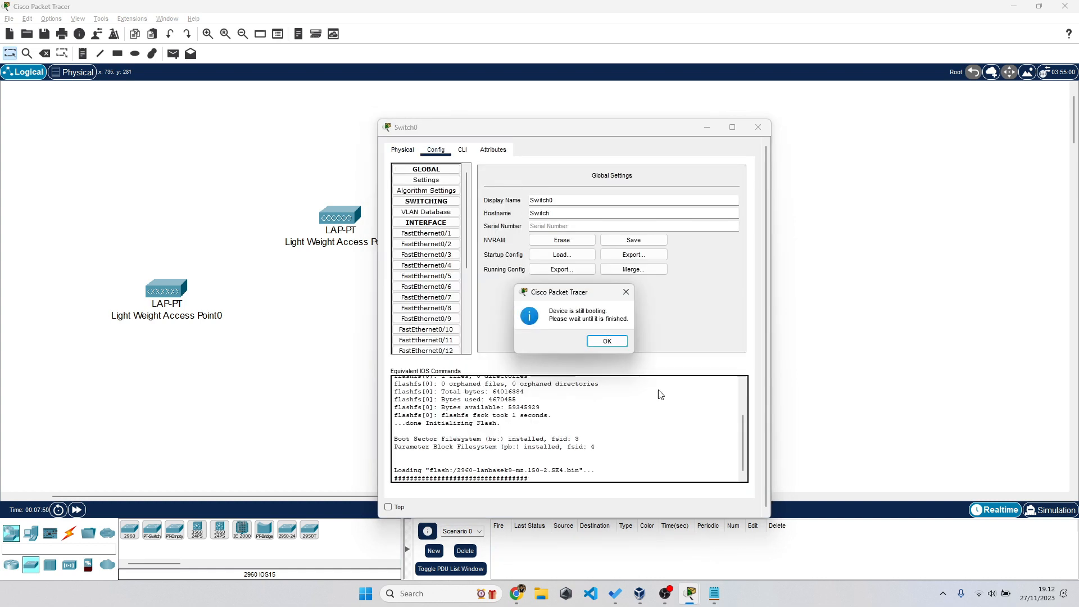
left_click(611, 343)
triple_click(80, 511)
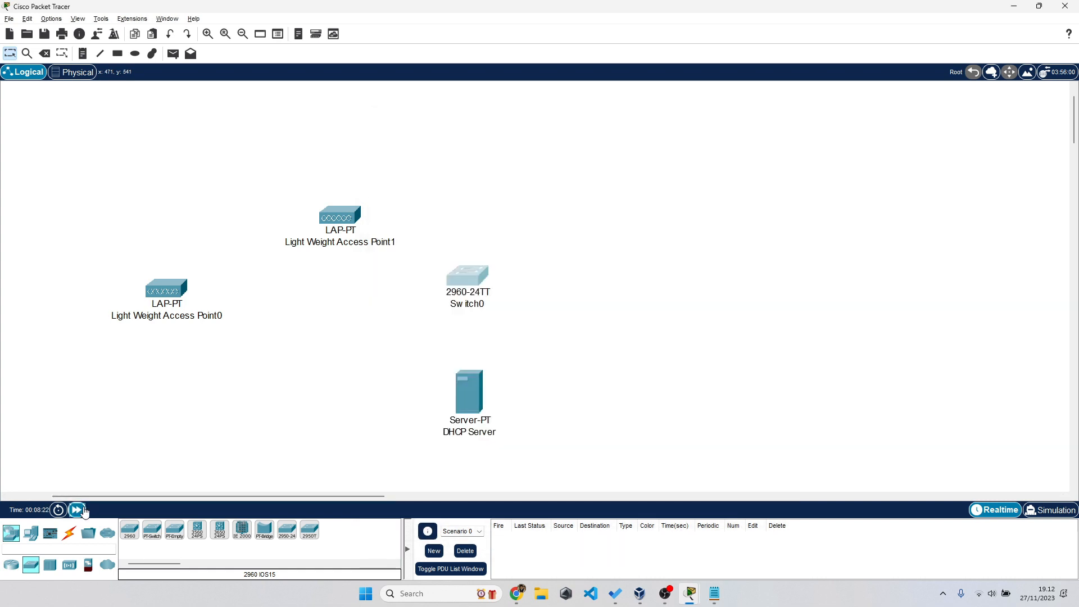
- Browse Switch0's Config pages: Global, FastEthernet0/1, VLAN list, algorithm settings and Physical view
left_click(467, 281)
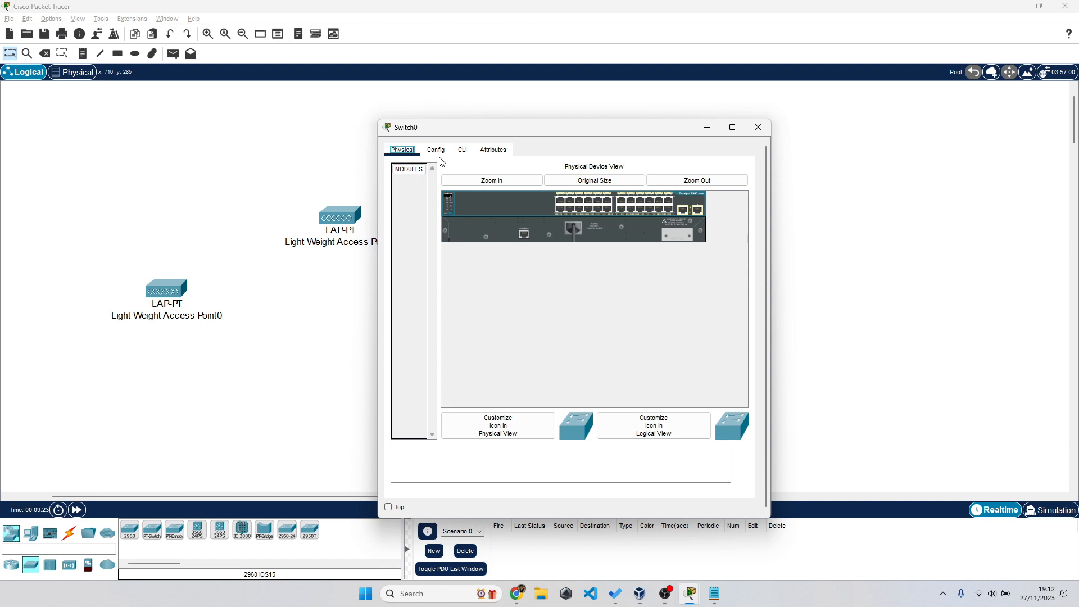
left_click(438, 156)
left_click(432, 182)
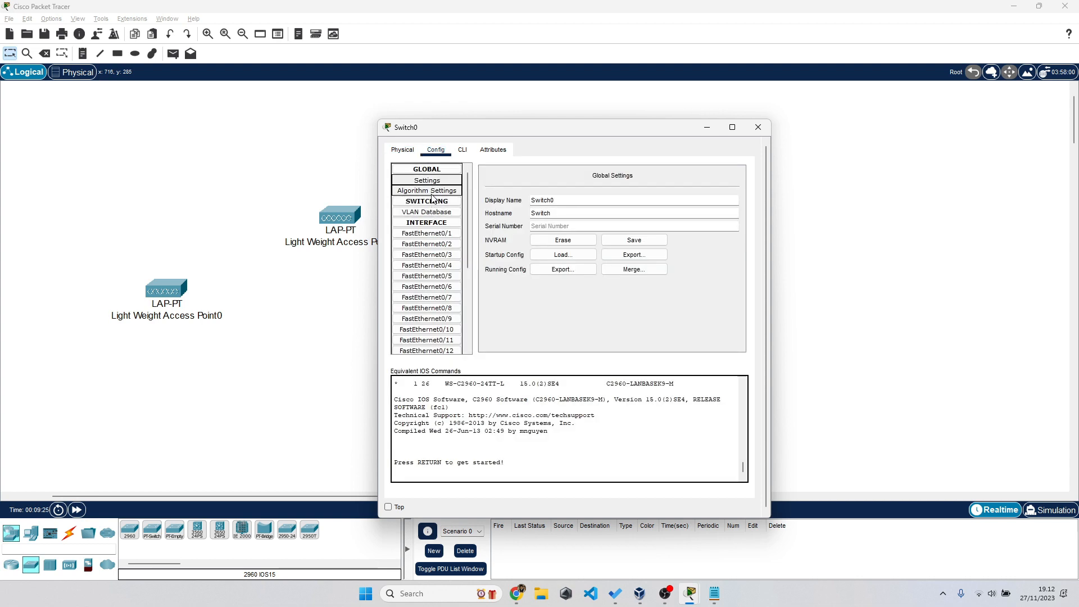
left_click(427, 232)
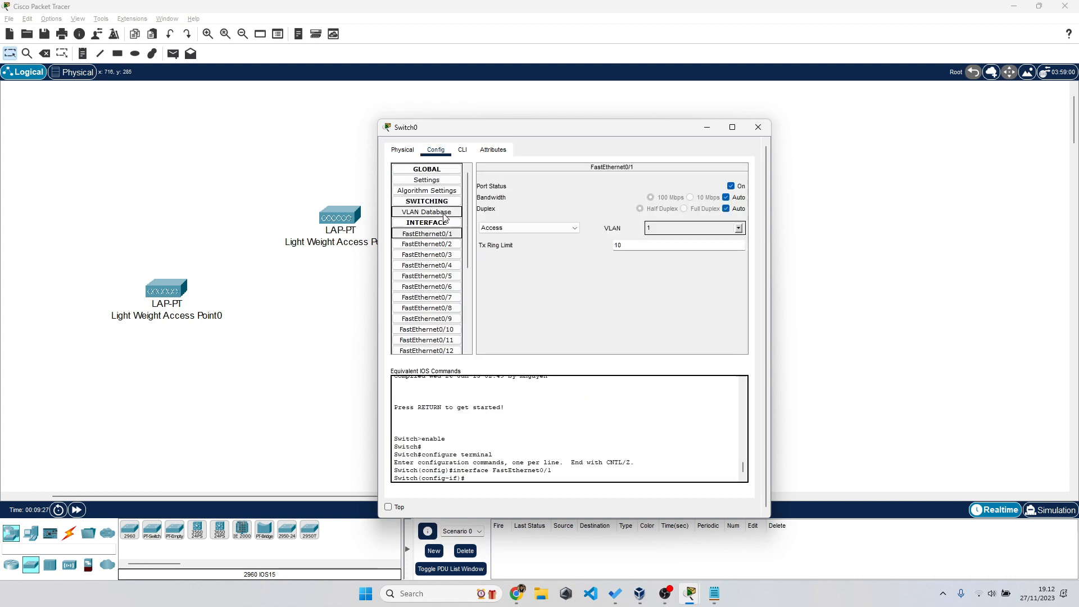
left_click(444, 213)
left_click(447, 191)
left_click(449, 181)
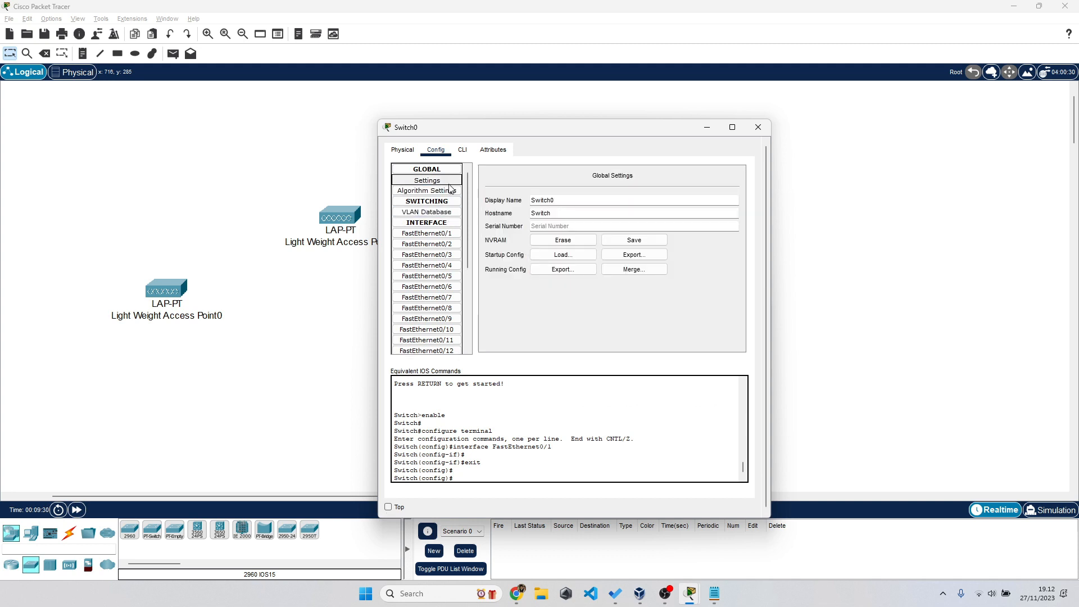
left_click(407, 155)
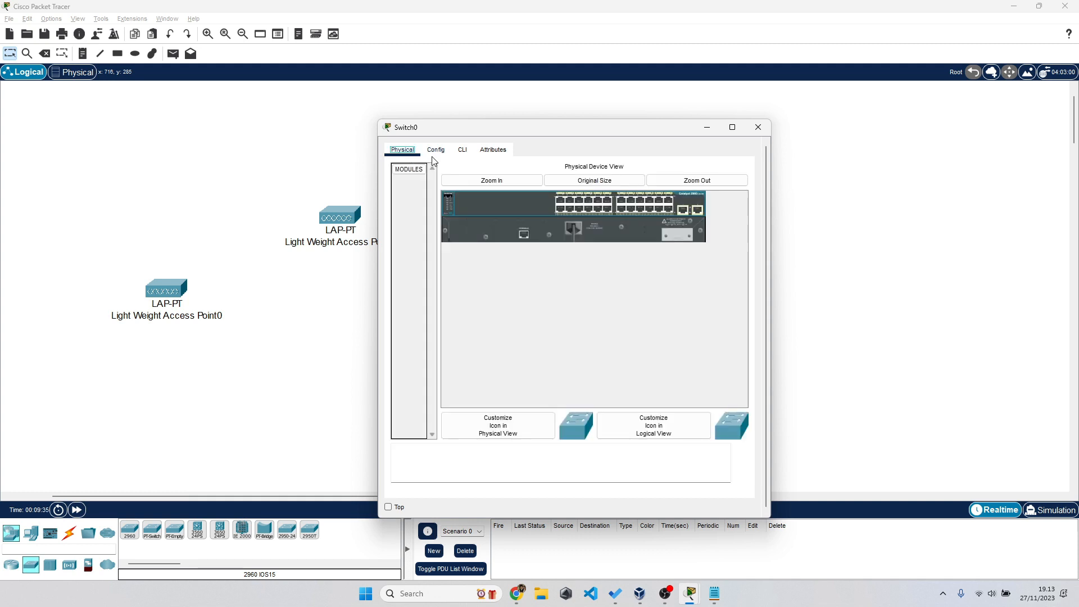
left_click(436, 149)
left_click(448, 213)
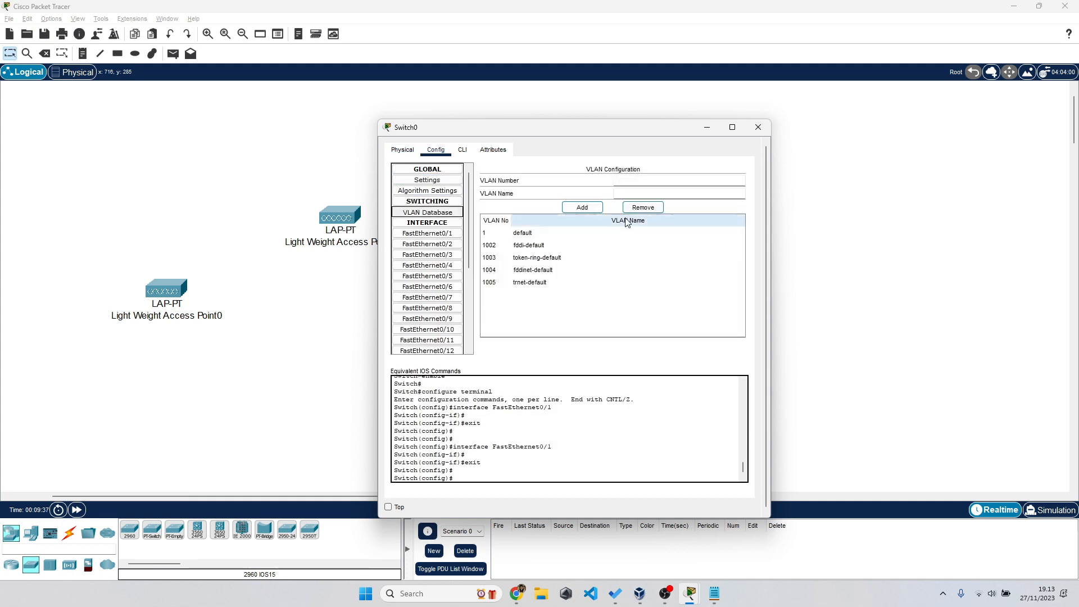
- Close Switch0's window and deselect the switch on the workspace
left_click(708, 127)
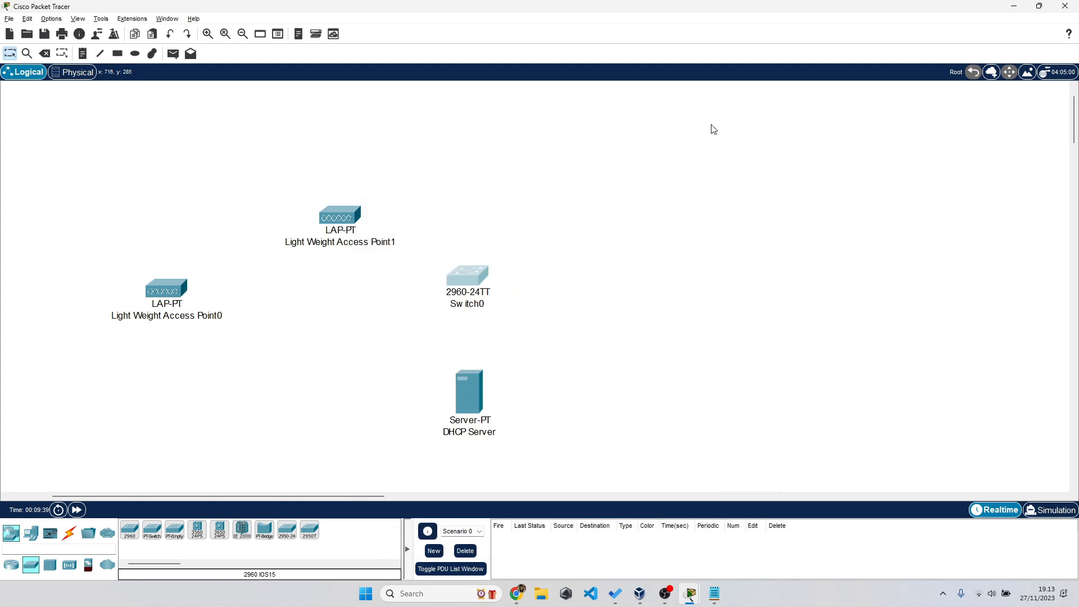
left_click_drag(440, 190, 538, 303)
left_click(538, 303)
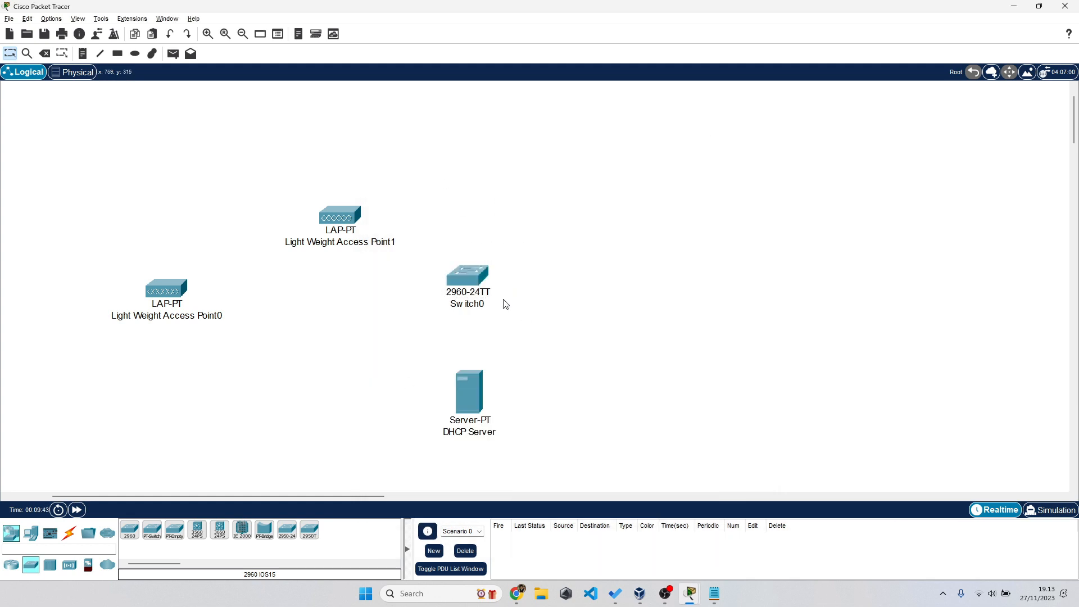
mouse_move(459, 276)
- Place a WLC-2504 wireless LAN controller up and to the right of Switch0
left_click(76, 568)
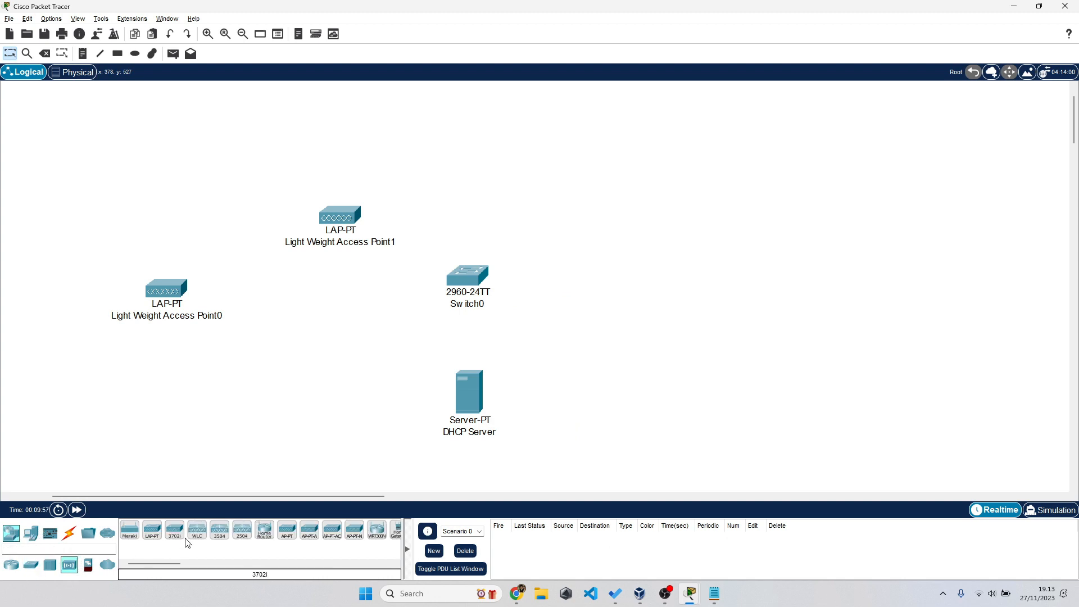
left_click(241, 530)
left_click(582, 288)
left_click_drag(580, 292, 628, 236)
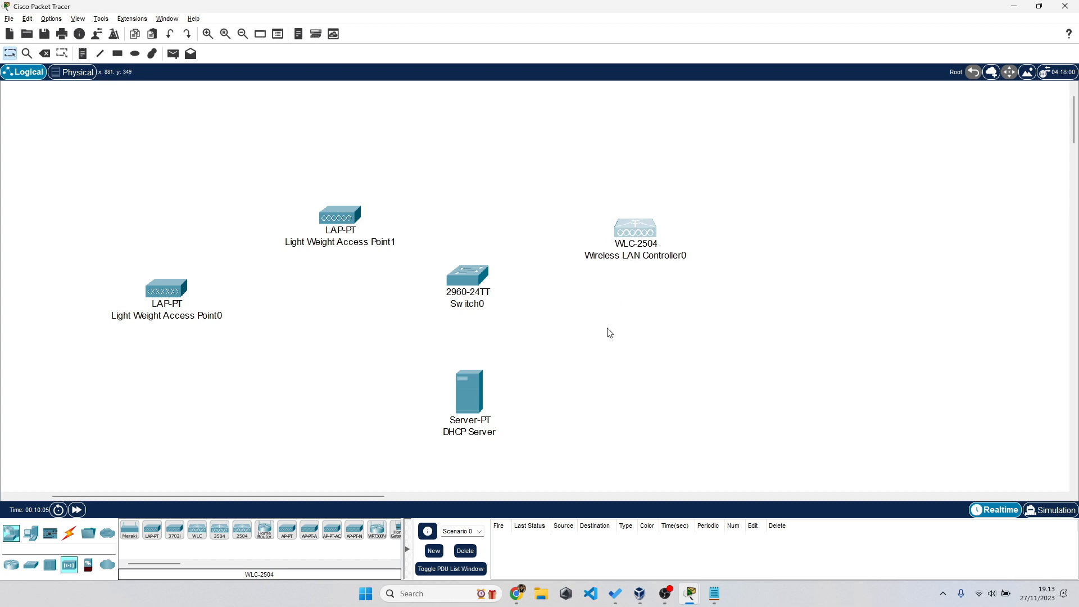
- Add a PC-PT right of the controller and rename it 'ADMIN'
left_click(31, 534)
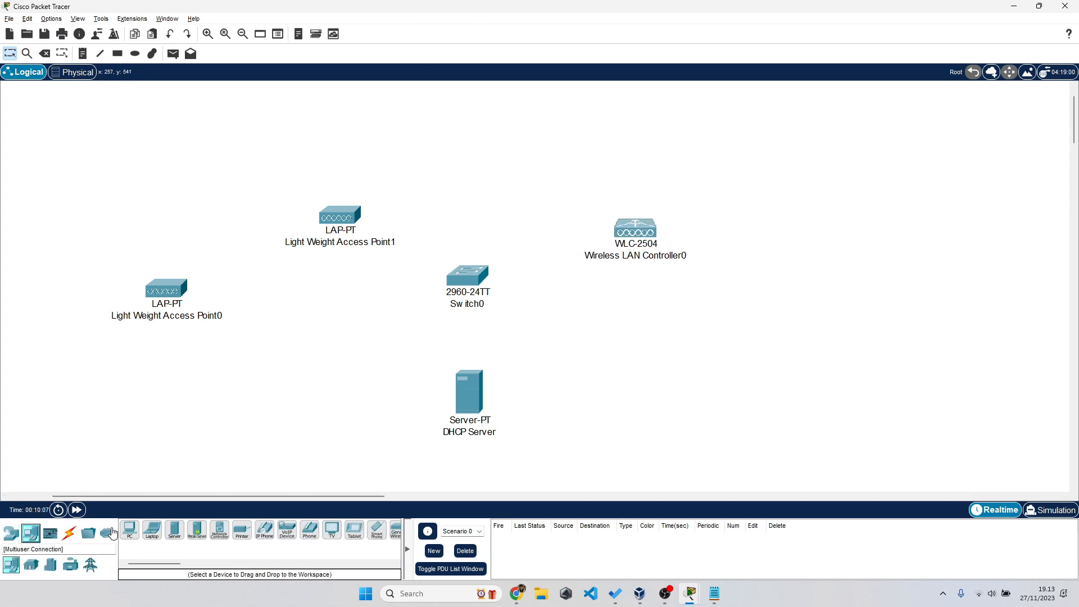
left_click(129, 529)
left_click(750, 222)
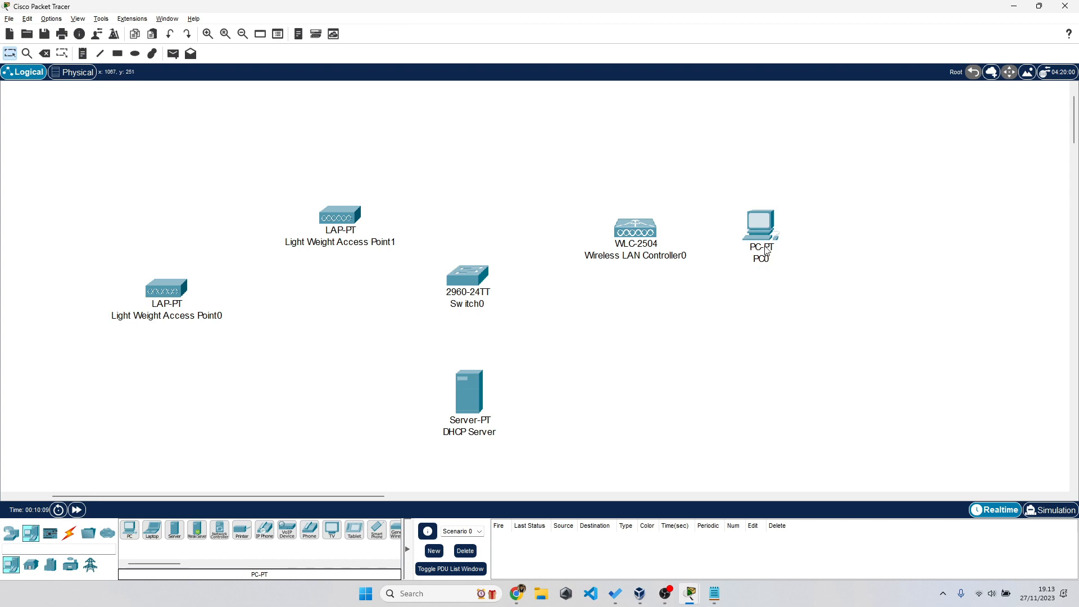
left_click(763, 256)
double_click(762, 257)
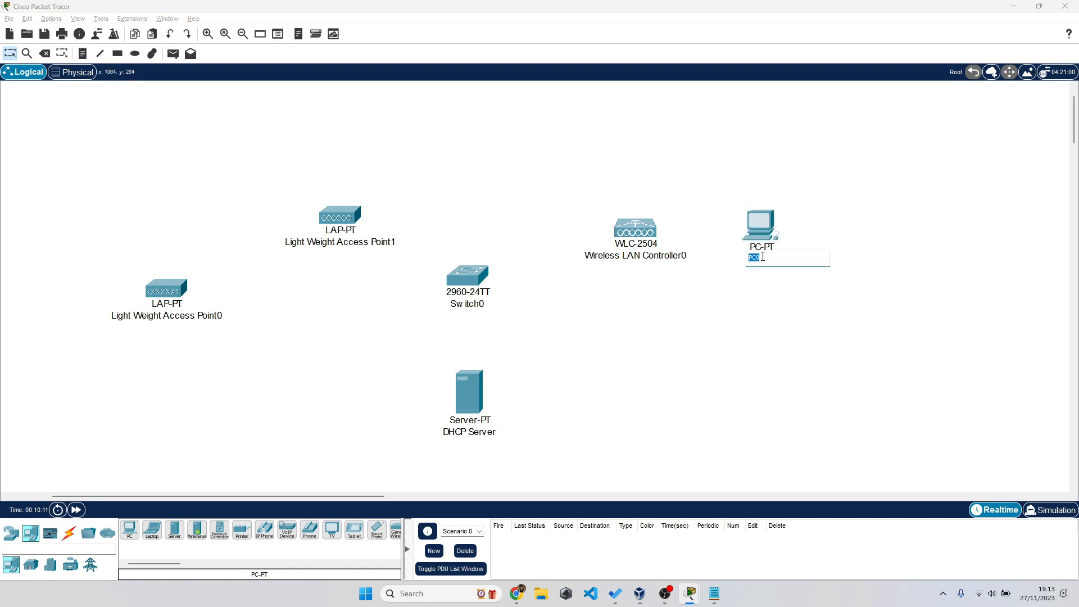
type("ADMIN")
key("Return")
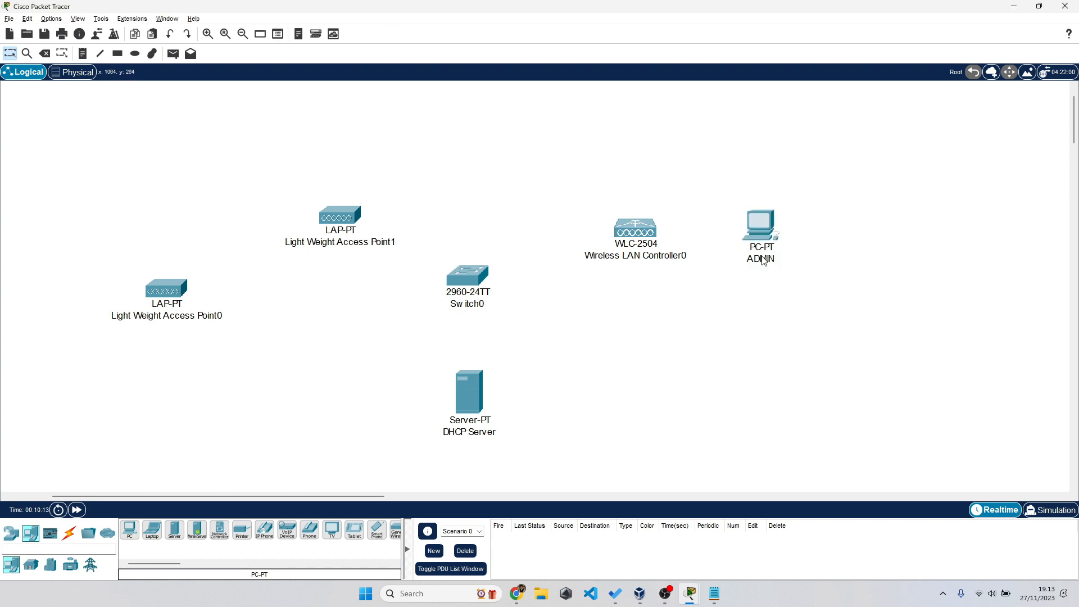
left_click_drag(758, 233, 770, 251)
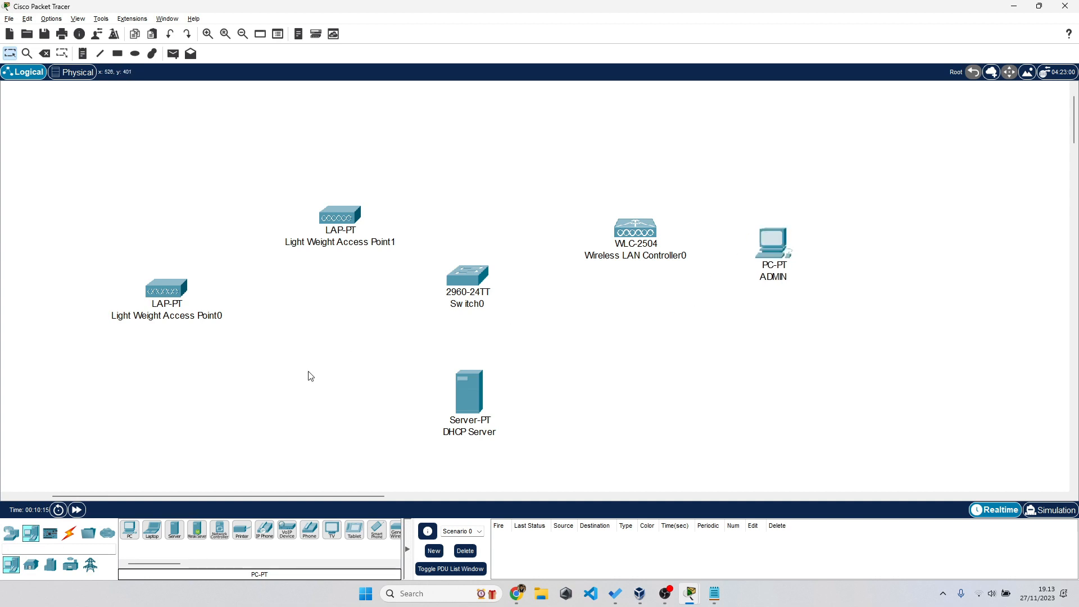
- Cable both lightweight access points to Switch0 using the automatic connection type
left_click(69, 533)
left_click(130, 530)
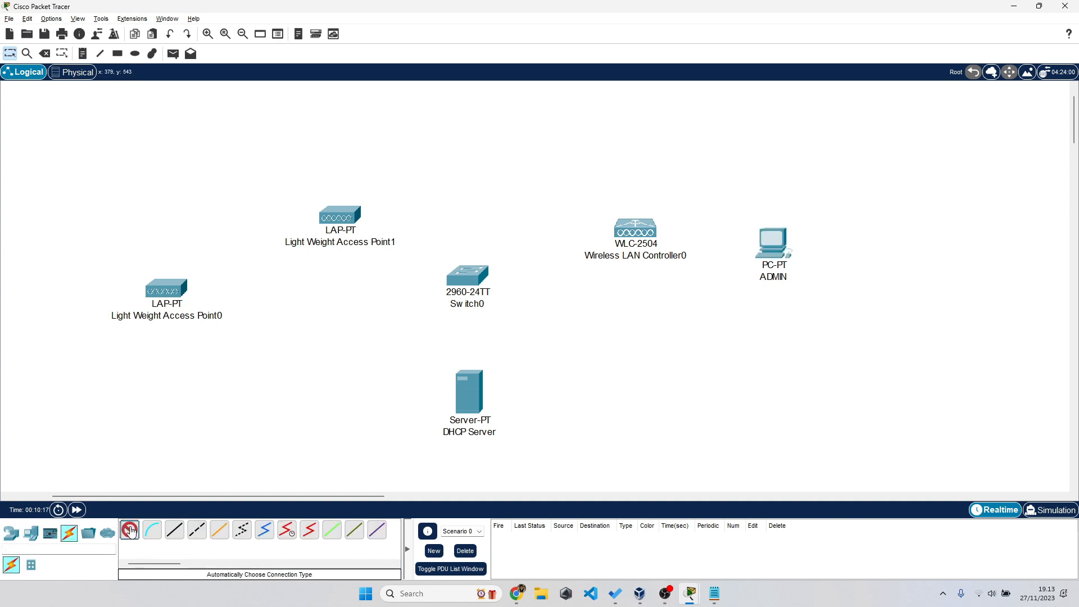
left_click(159, 287)
left_click(479, 279)
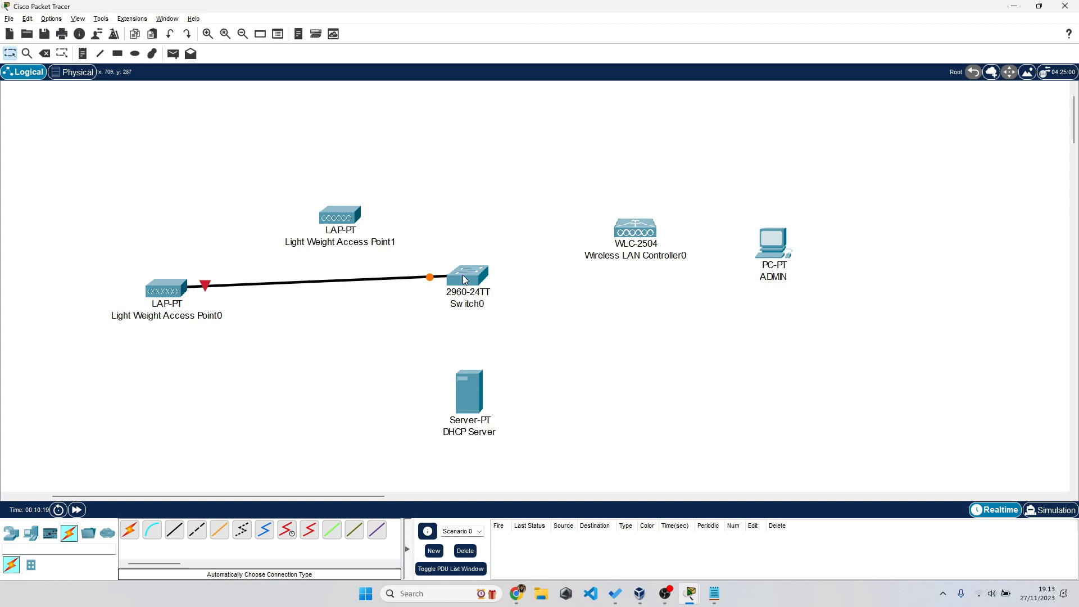
left_click(129, 530)
left_click(348, 213)
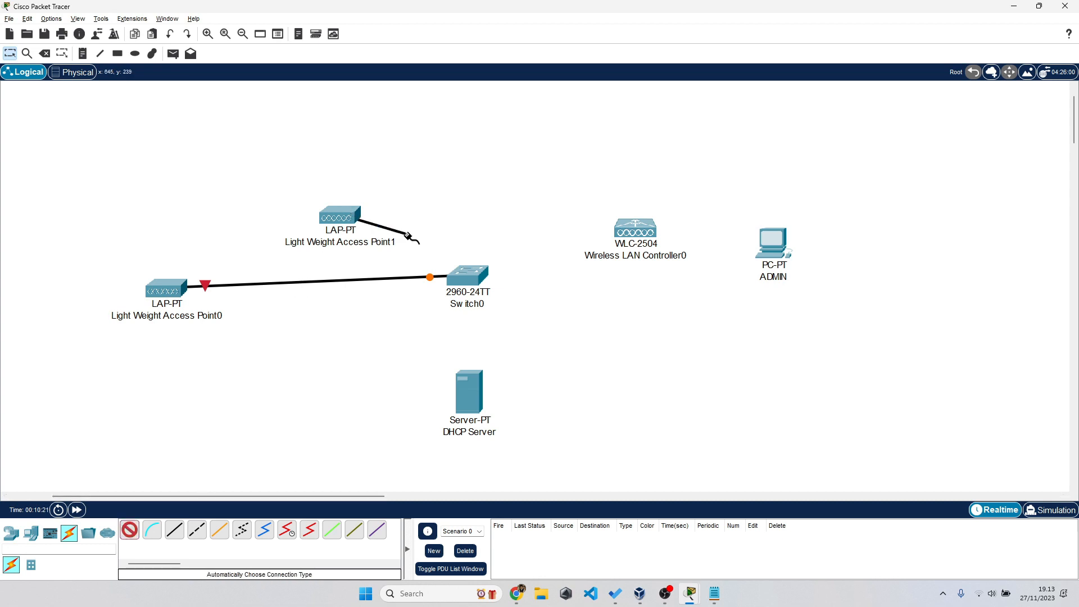
left_click(472, 275)
left_click_drag(347, 221, 272, 212)
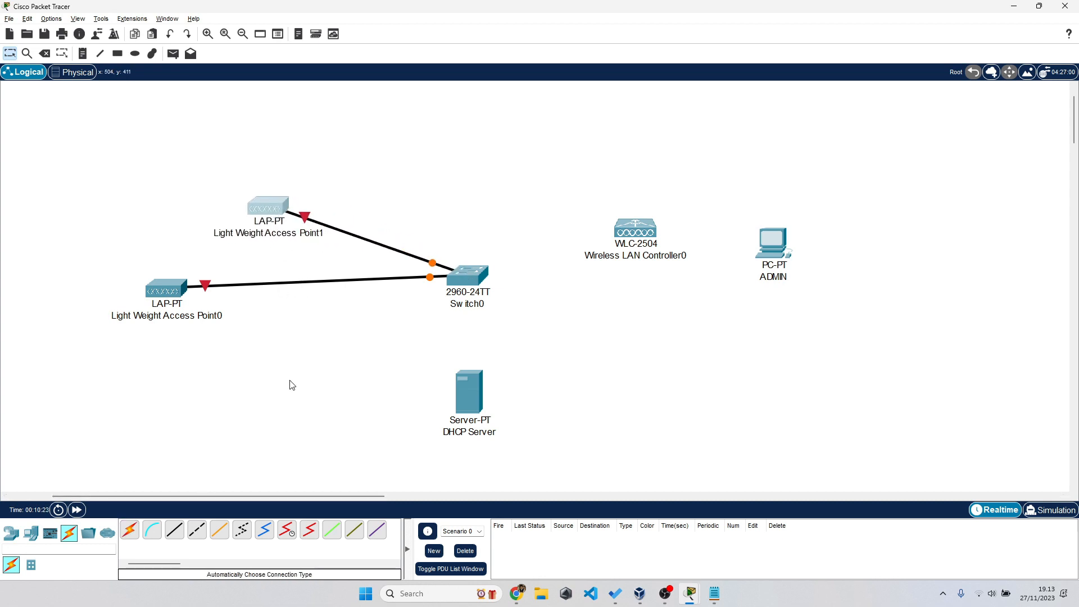
- Cable the DHCP Server and controller to Switch0, then the controller to PC ADMIN
left_click(129, 529)
left_click(469, 393)
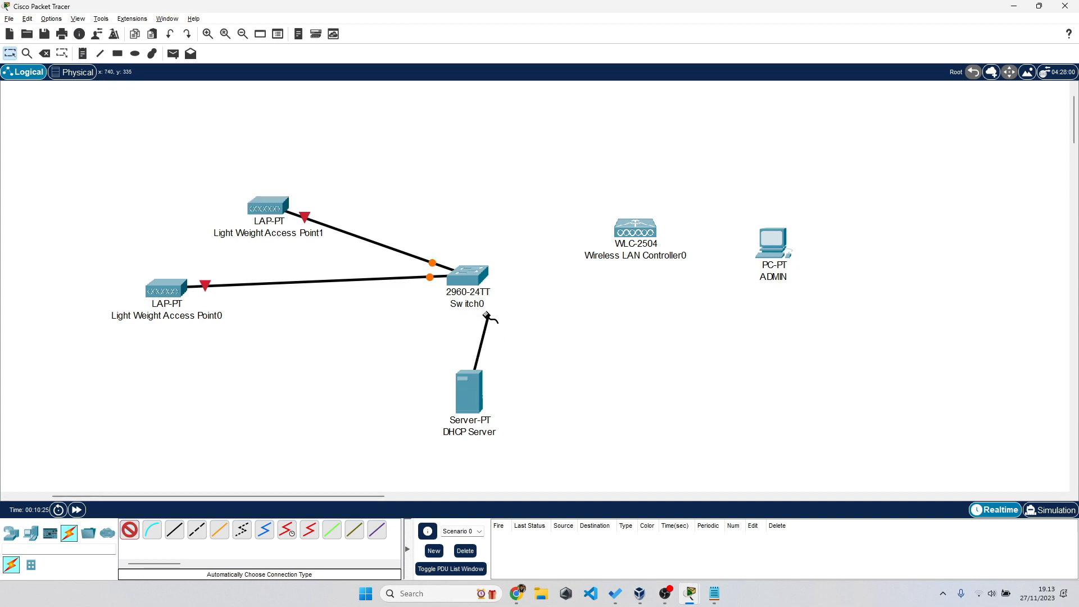
left_click(469, 281)
left_click(130, 529)
left_click(468, 277)
left_click(608, 242)
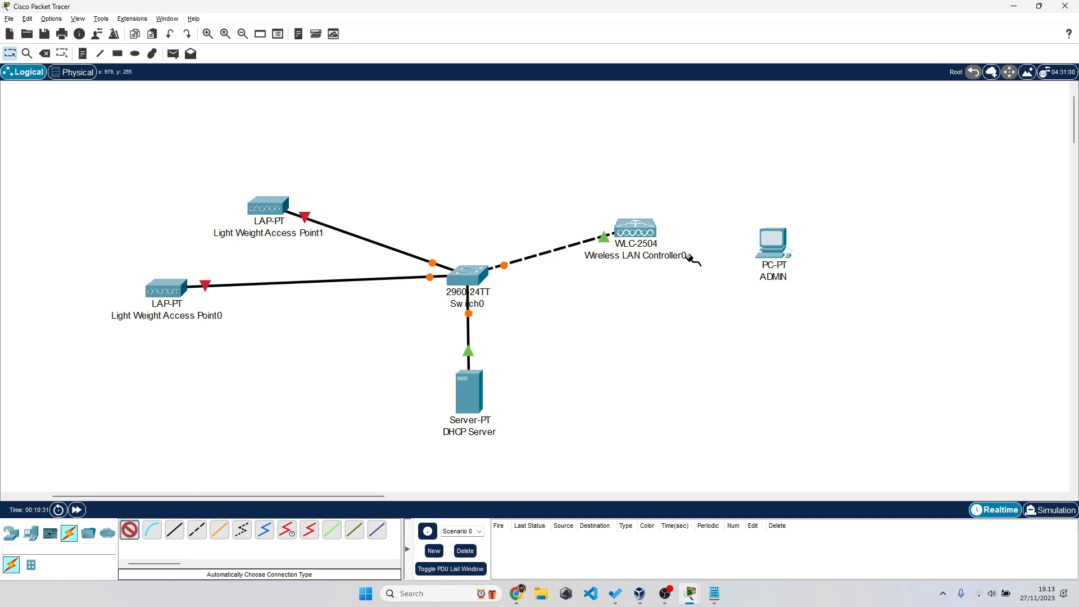
left_click(634, 228)
left_click(772, 247)
left_click_drag(771, 247, 781, 237)
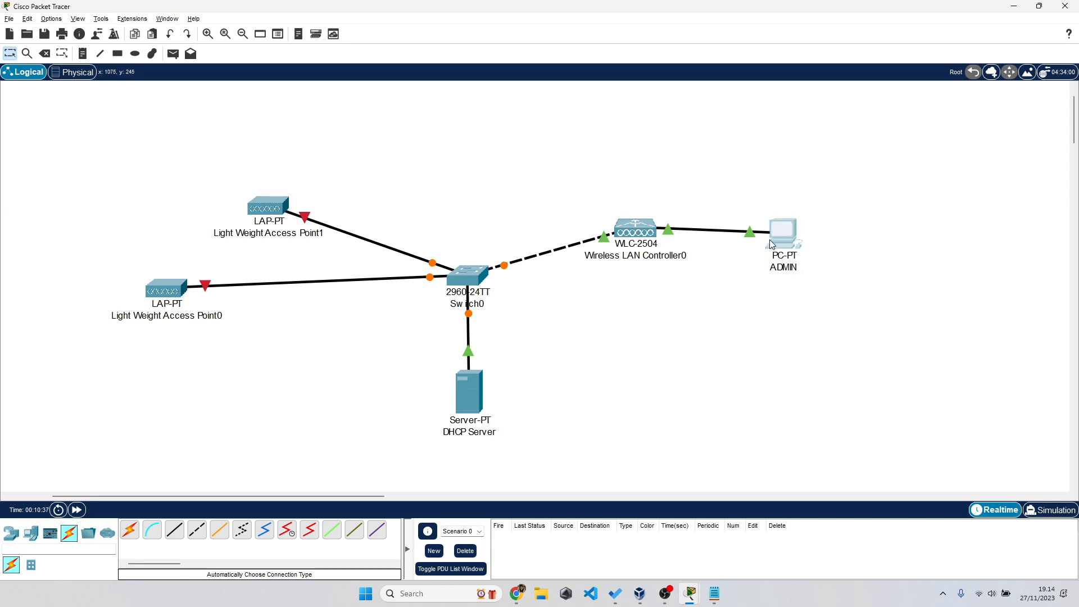
left_click_drag(770, 240, 751, 247)
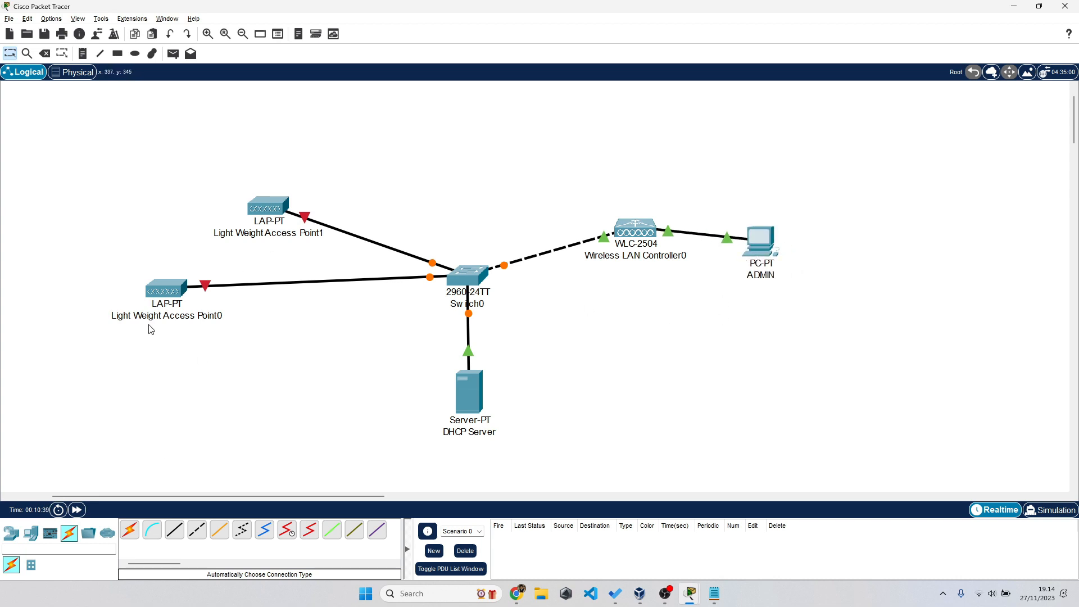
- Draw a rectangle around the whole topology and start a text note inside its top edge
left_click(125, 56)
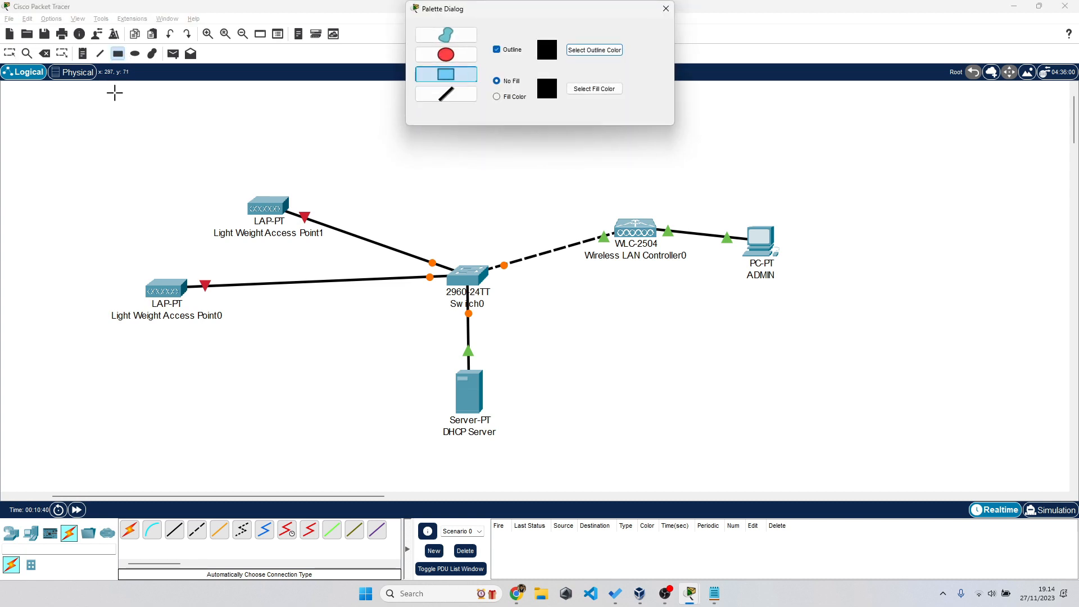
left_click_drag(97, 109, 833, 453)
left_click(666, 8)
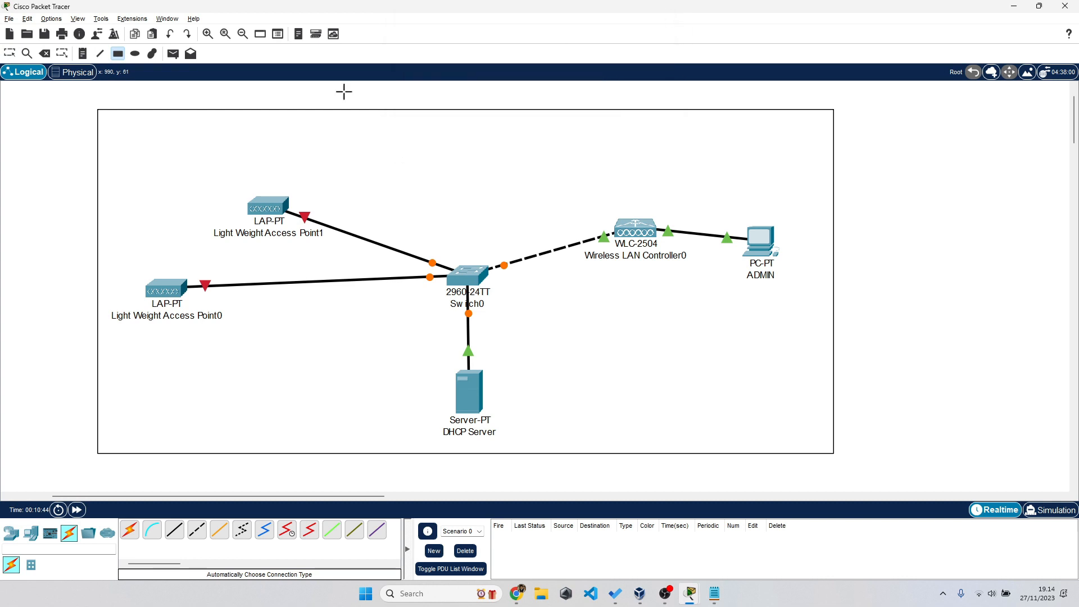
left_click(84, 56)
left_click(426, 141)
type("Net : 192.168")
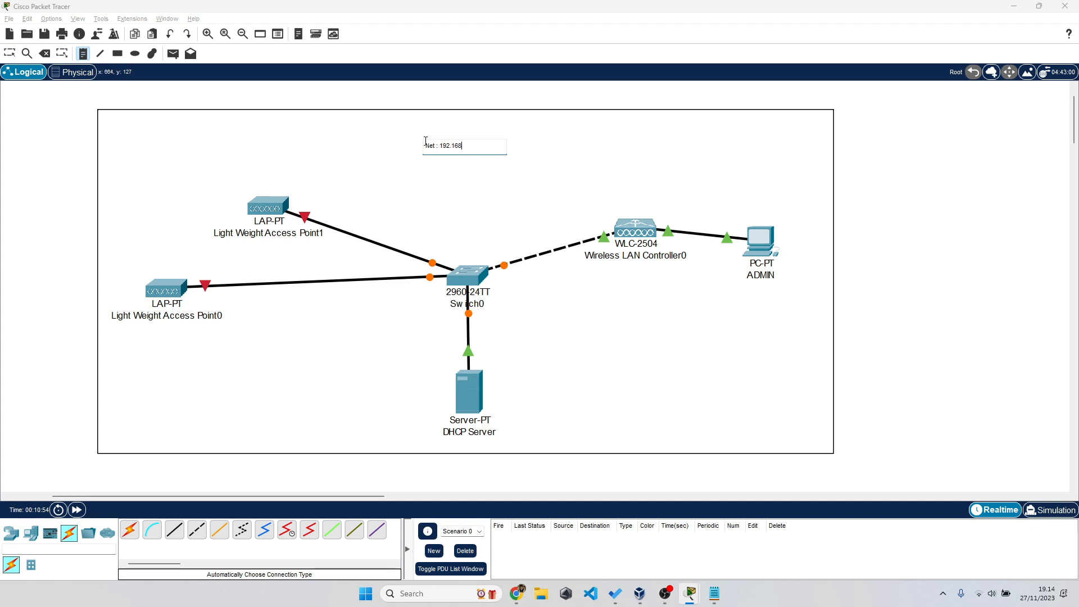
- Write the note lines: Net 192.168.10.0 /28, Subnet 255.255.255.240, MAX HOST = 13, GW, WLC
type(".10.0 /28")
key("Return")
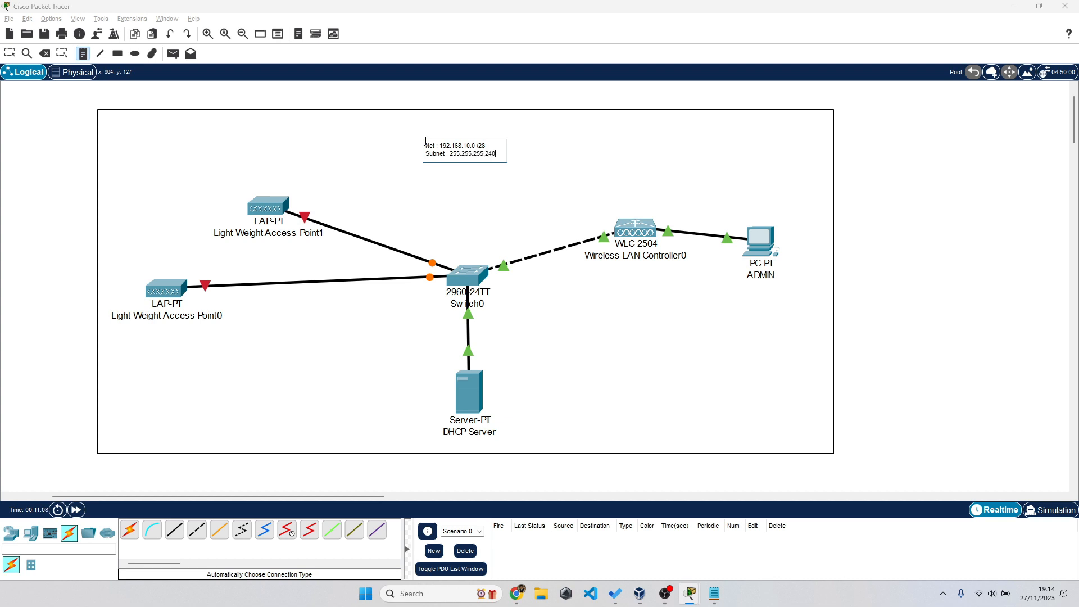
key("Return")
type("MAX HOST = 13")
key("Return")
key("Return")
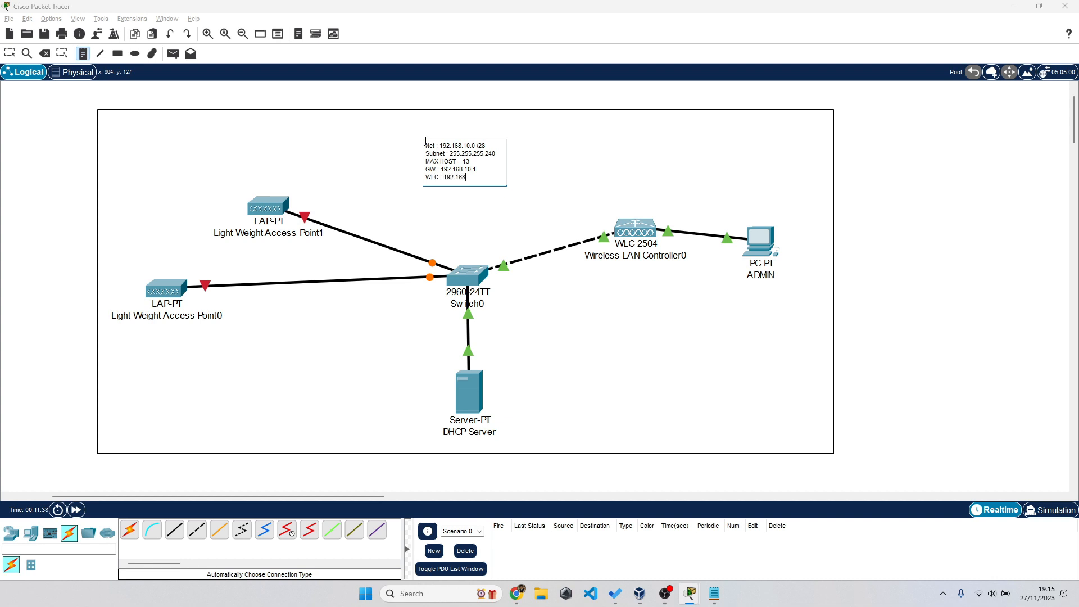
key("Escape")
- Nudge the network note into place and shift the WLC-2504 slightly left
left_click_drag(434, 170, 479, 168)
left_click(901, 177)
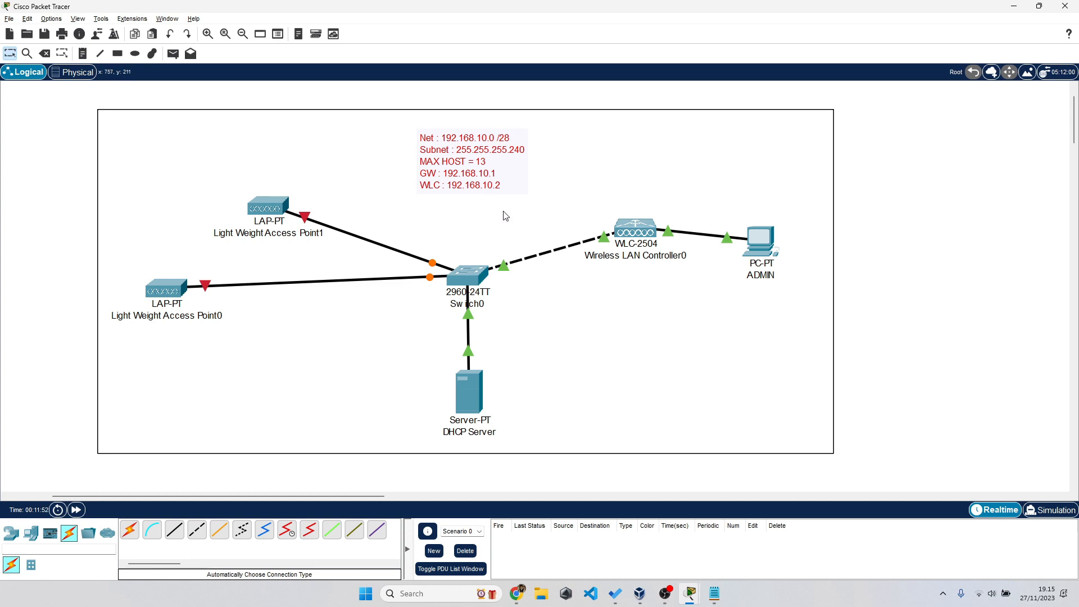
left_click_drag(645, 236, 634, 238)
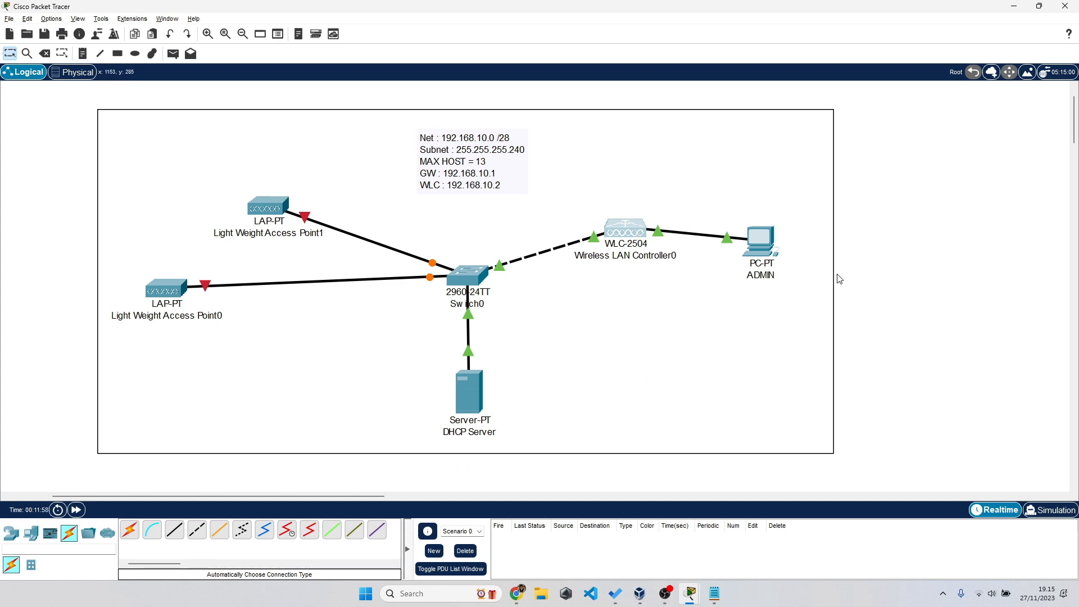
- In the DHCP Server's IP Configuration, enter 192.168.10.1, mask 255.255.255.240, gateway 192.168.10.1
left_click(866, 272)
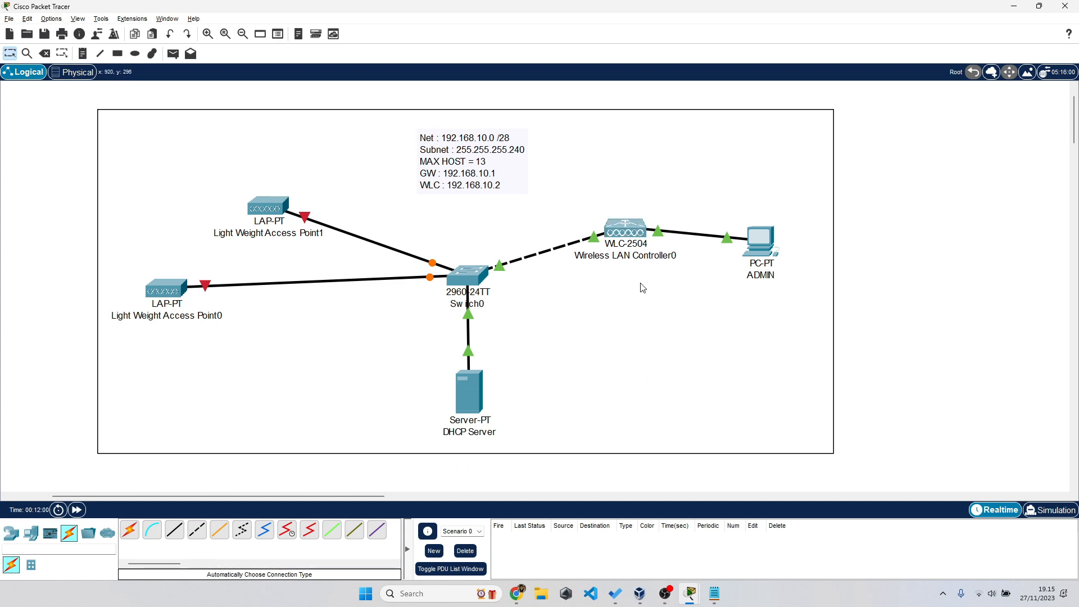
left_click(471, 393)
left_click_drag(524, 128, 727, 109)
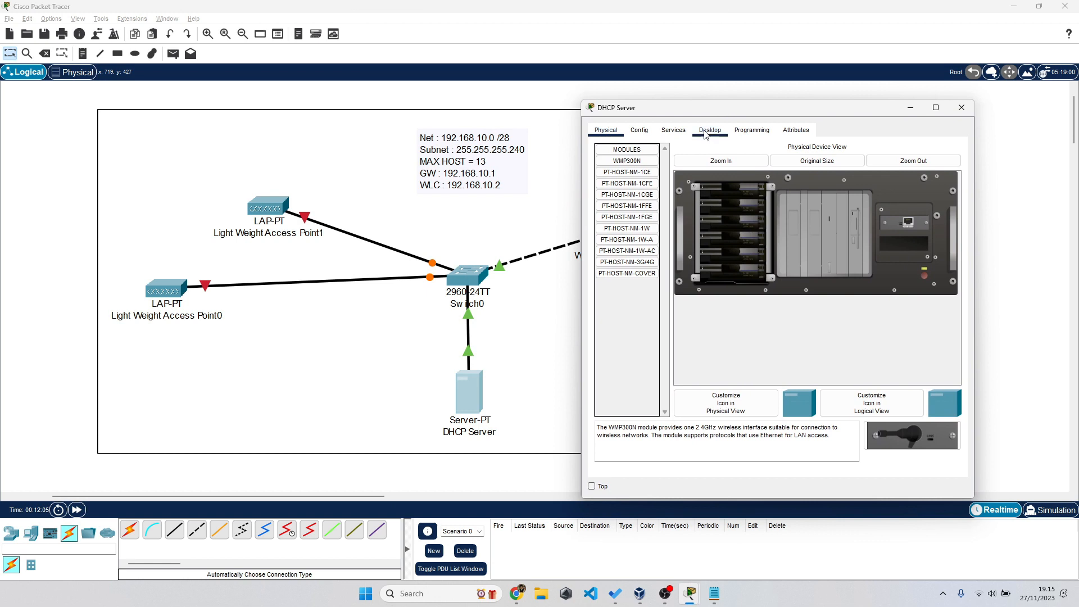
left_click(704, 133)
left_click(645, 167)
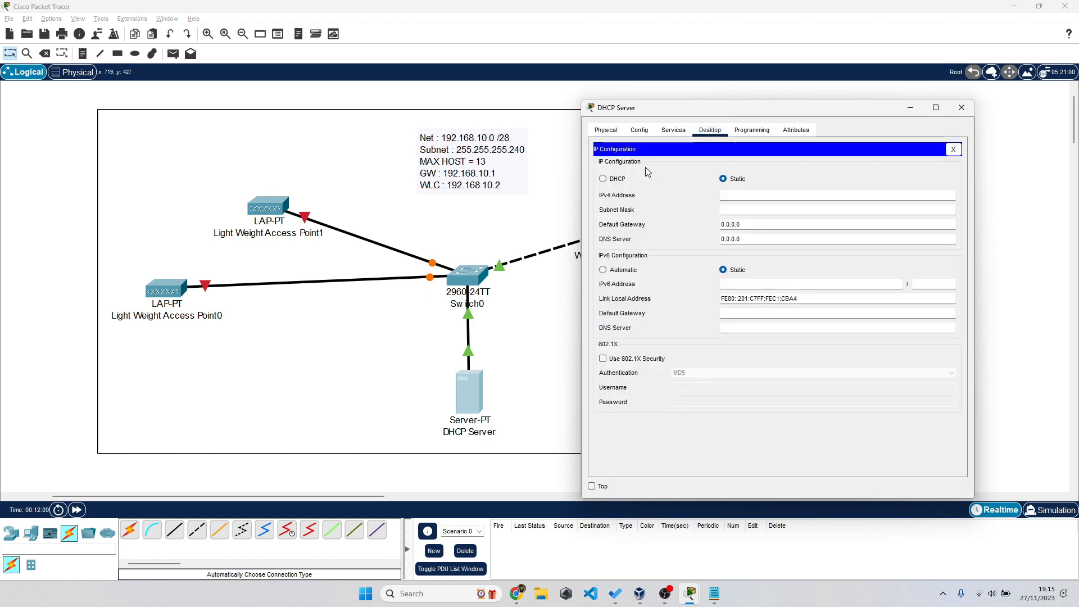
left_click(731, 195)
type("192.168.10.1")
key("Tab")
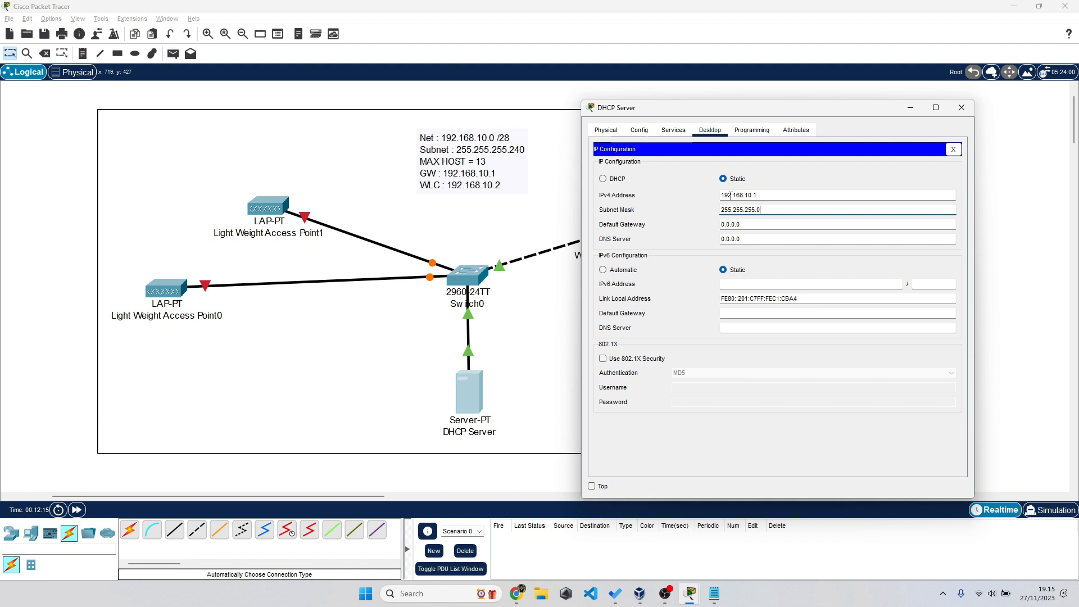
key("Tab")
type("192.168.10.1")
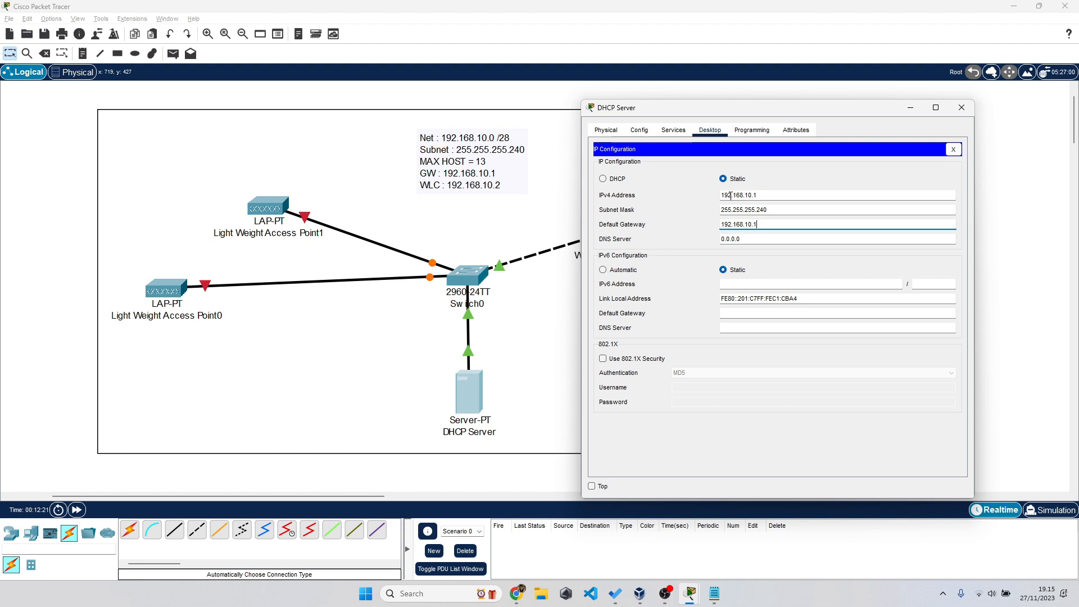
- Turn on the DHCP Server's DHCP service and set the pool's default gateway to 192.168.10.1
left_click(681, 133)
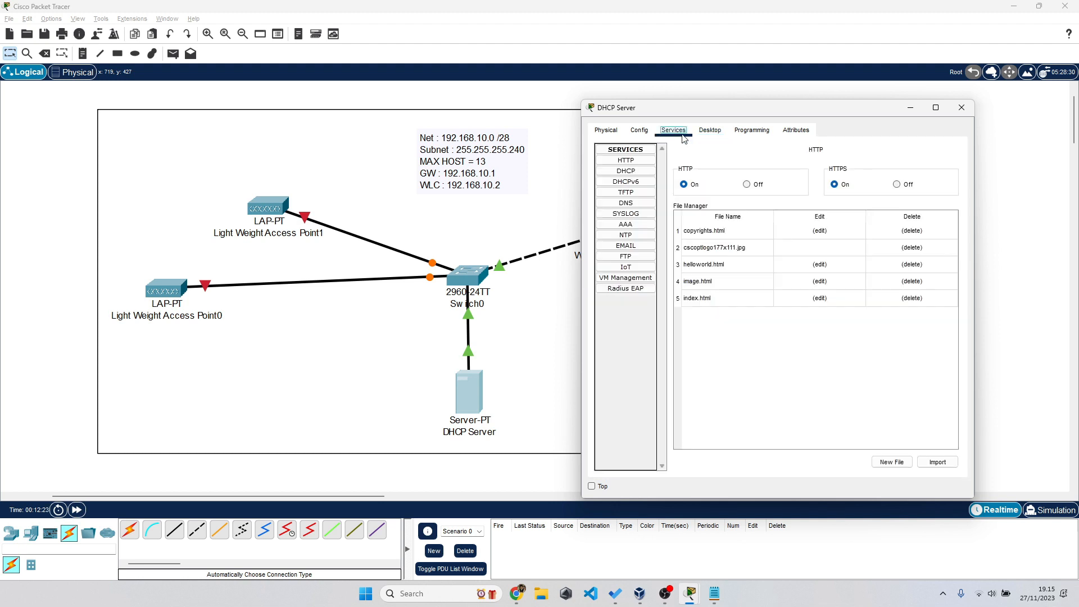
left_click(633, 171)
left_click(850, 171)
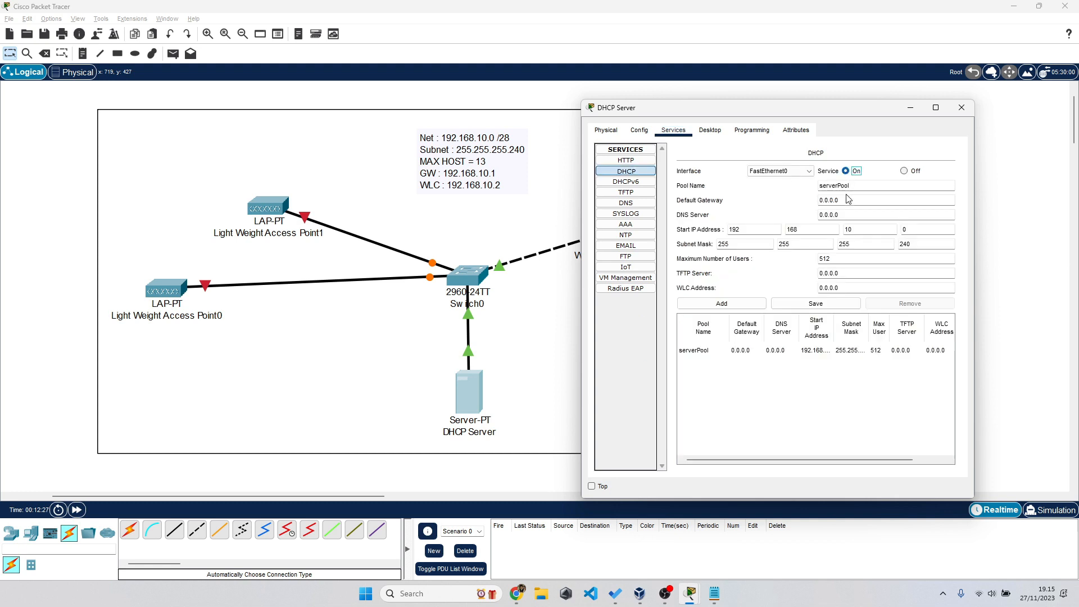
key("ctrl+a")
type("192.168.10.1")
key("Tab")
key("Tab")
- Set start IP 192.168.10.3, 13 max users and WLC address 192.168.10.2, then save serverPool
left_click(926, 229)
type("3")
double_click(818, 267)
double_click(846, 288)
type("192")
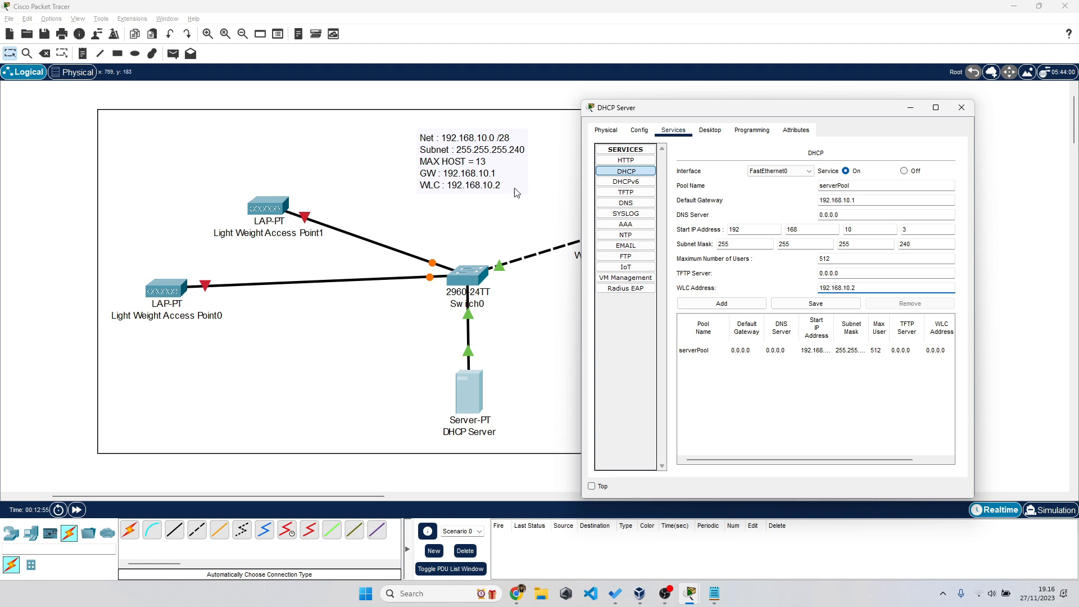
left_click(814, 306)
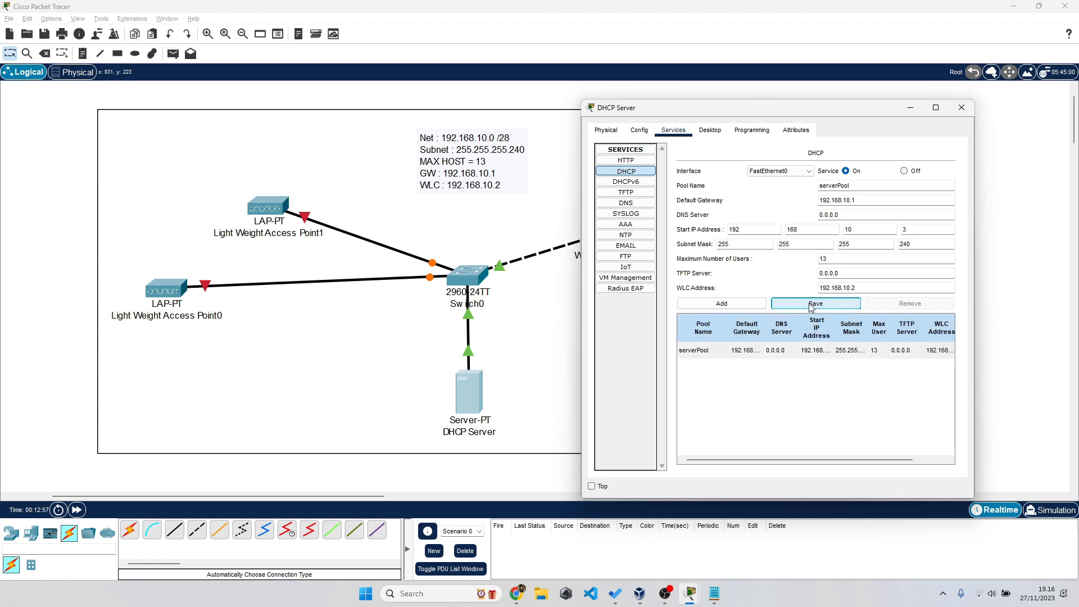
left_click(844, 259)
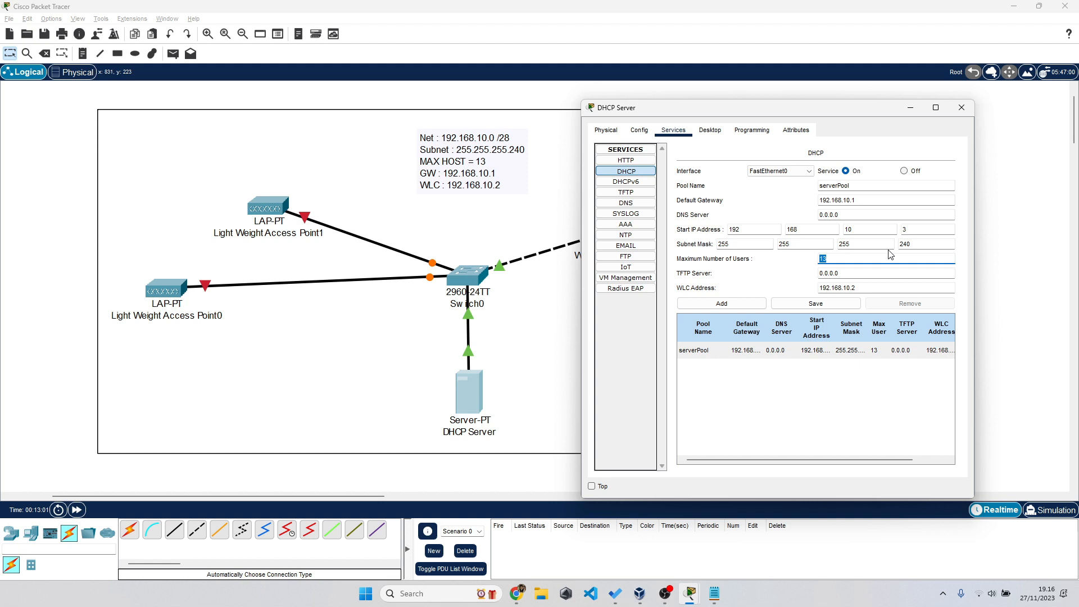
left_click(1005, 159)
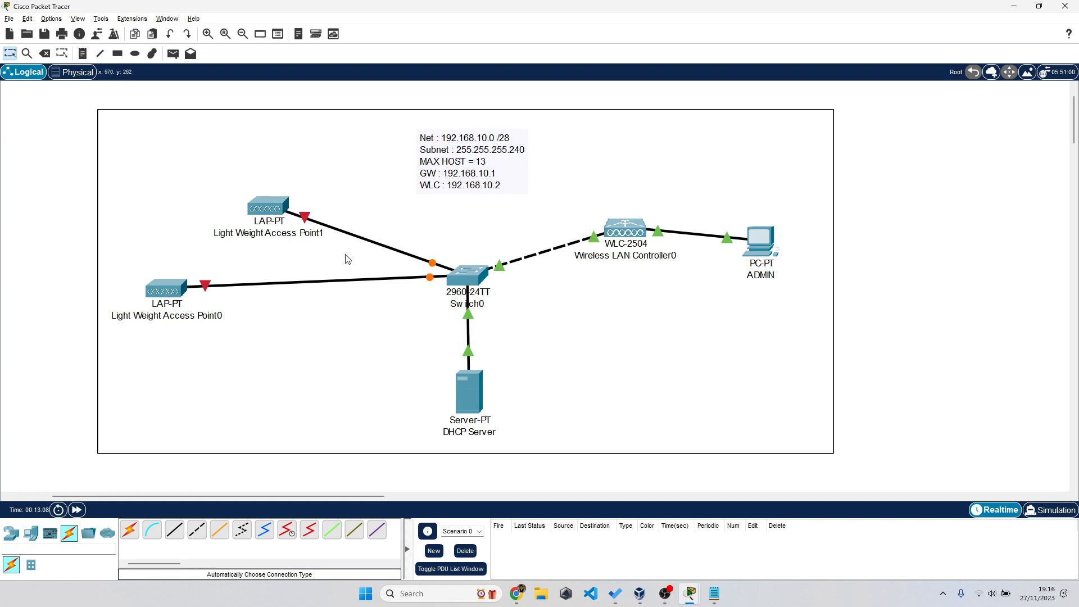
- Fit an ACCESS_POINT_POWER_ADAPTER into Light Weight Access Point0's power port
left_click(170, 293)
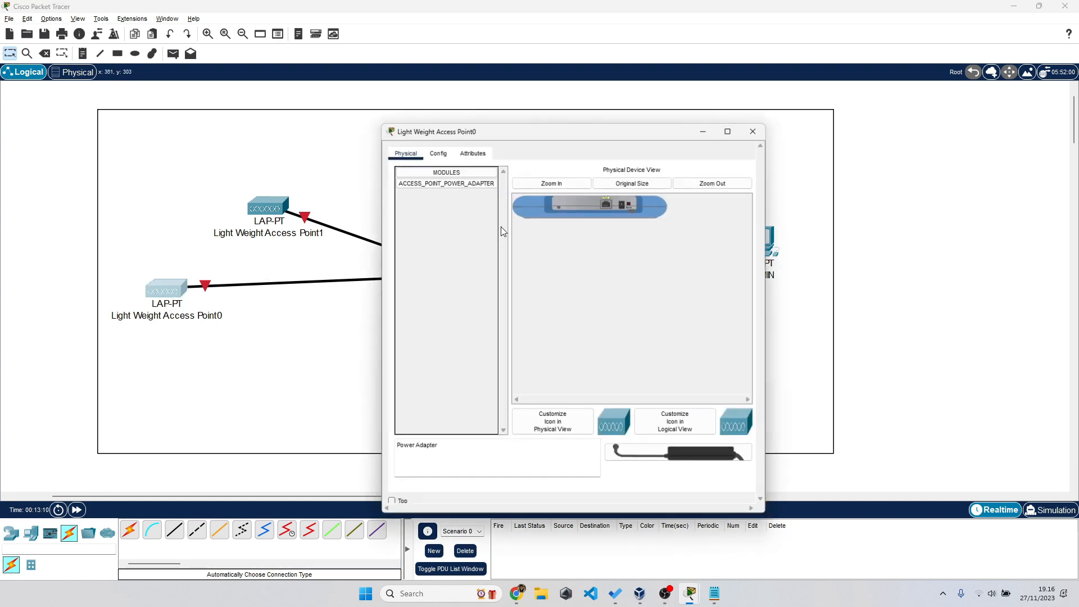
left_click(568, 181)
left_click_drag(625, 402, 663, 401)
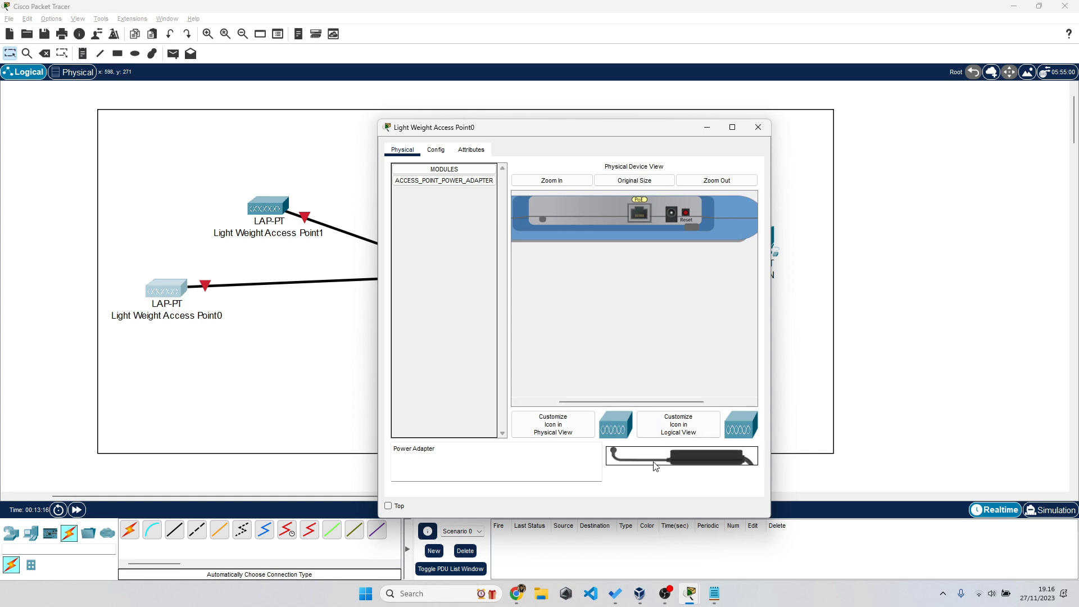
left_click_drag(423, 182, 672, 214)
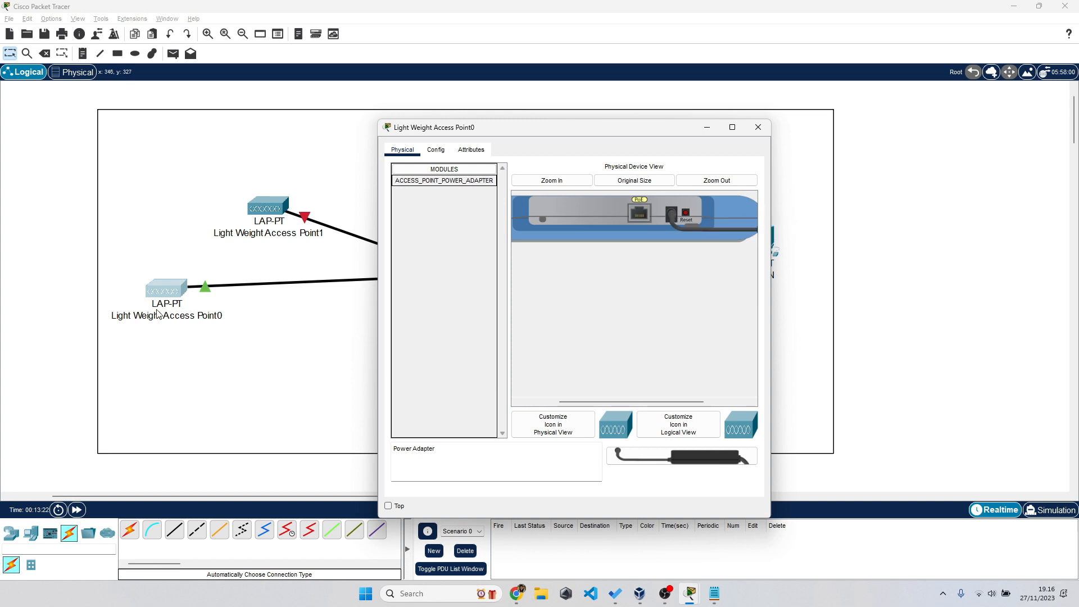
- Power Light Weight Access Point1 with the adapter and view its Config global settings
left_click(265, 209)
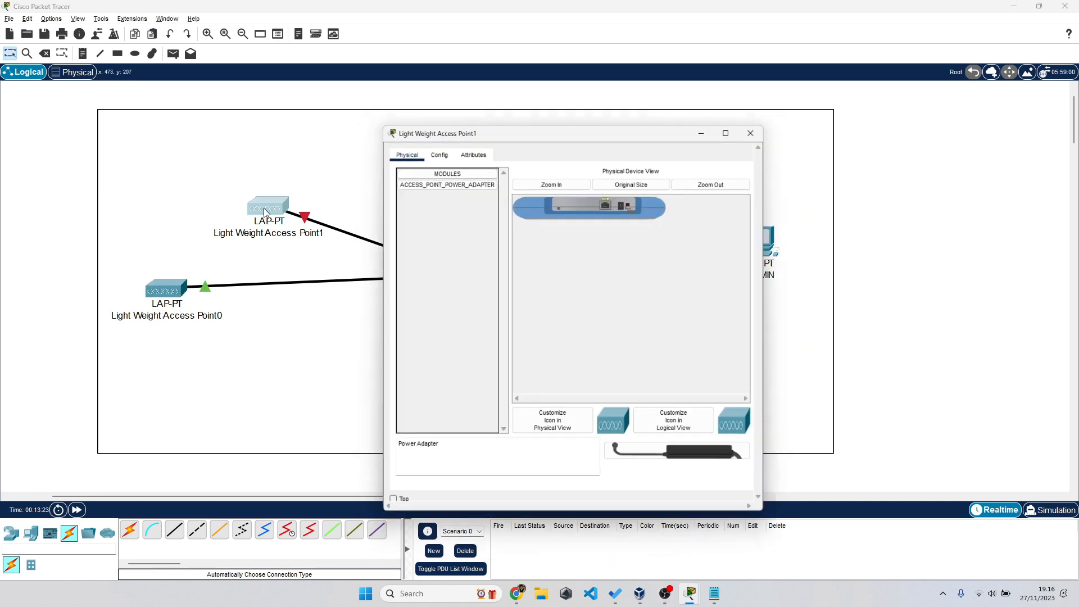
left_click_drag(444, 180, 625, 204)
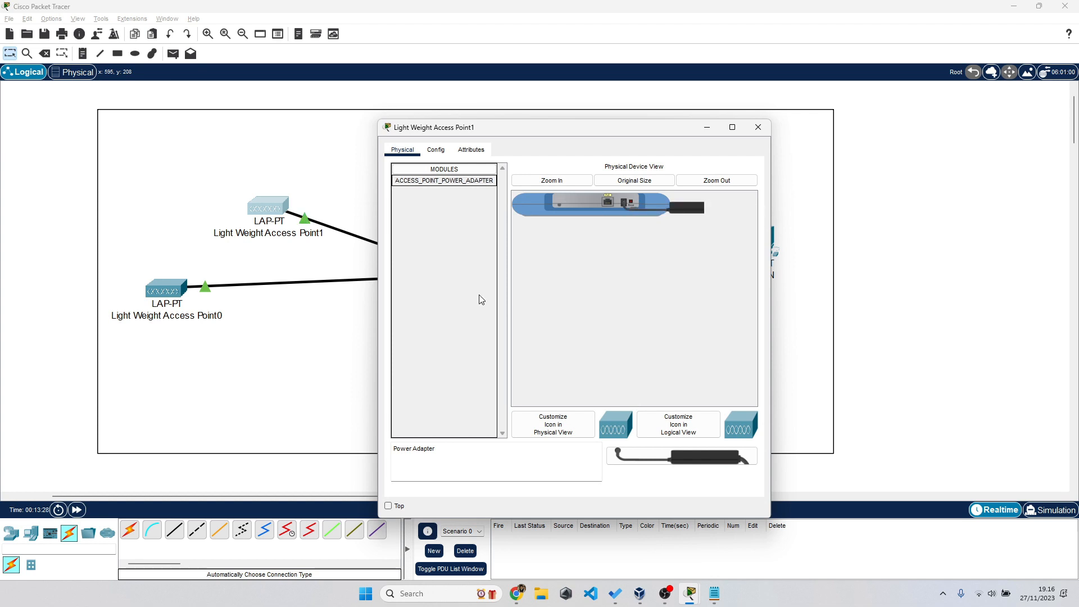
left_click(75, 511)
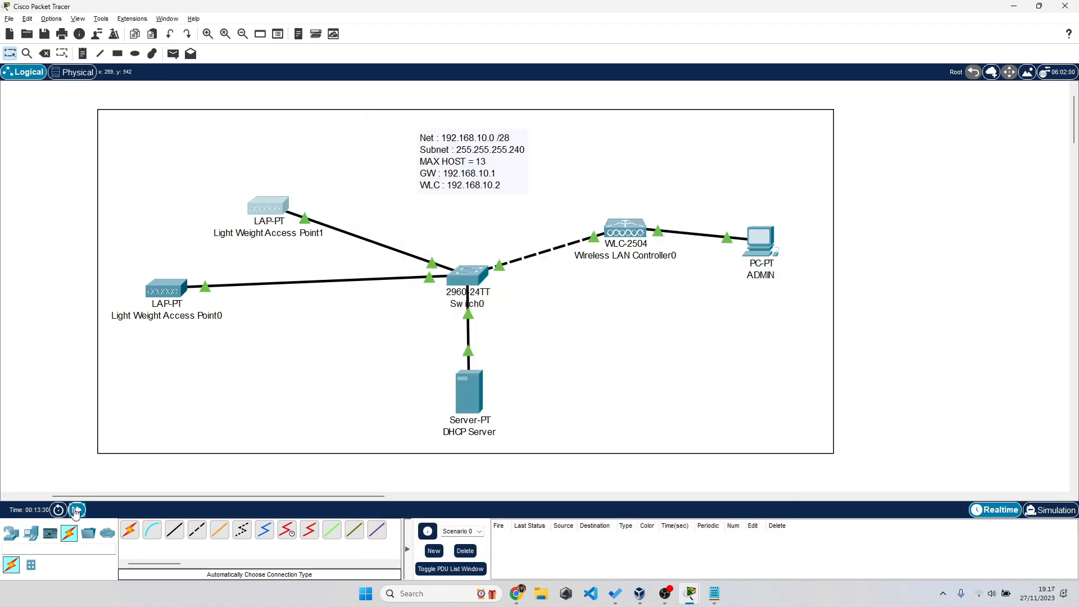
left_click(274, 204)
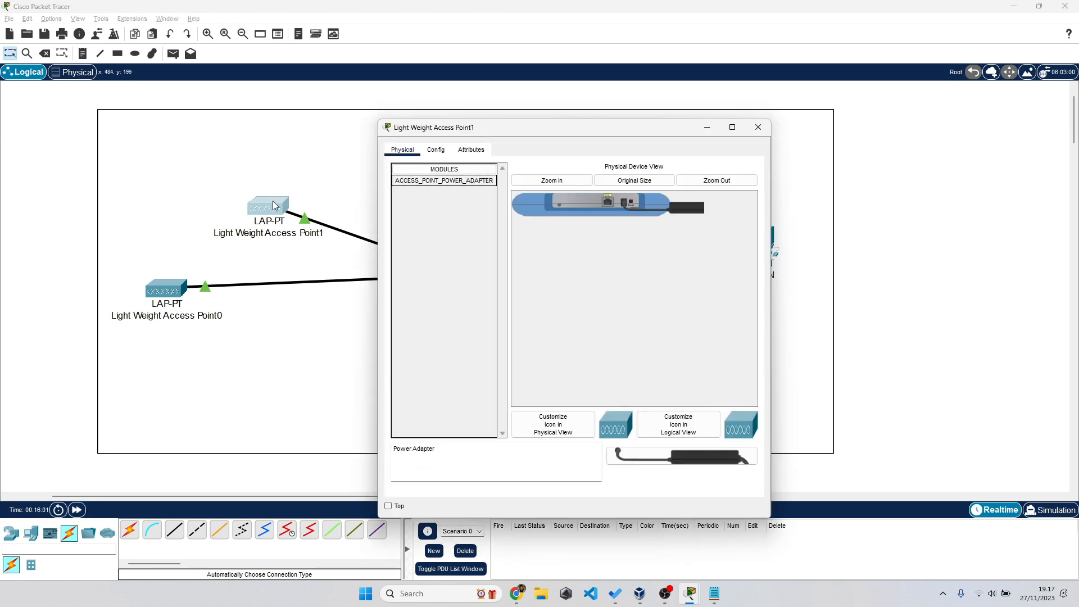
left_click(437, 155)
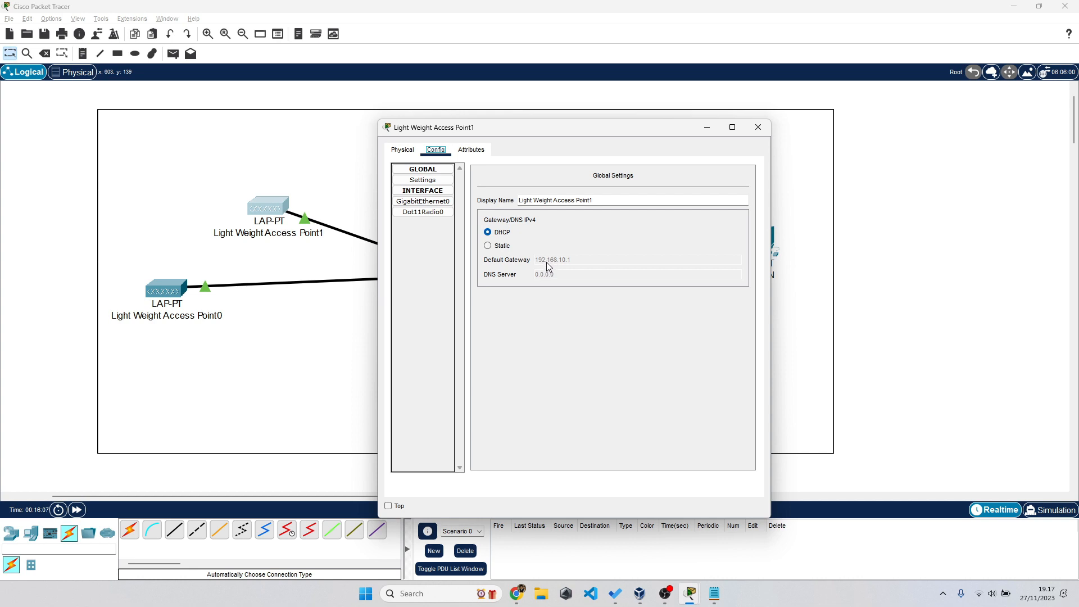
- Send three simple ICMP pings from Light Weight Access Point1 to the DHCP Server
left_click(754, 128)
left_click(174, 53)
left_click(274, 208)
left_click(470, 397)
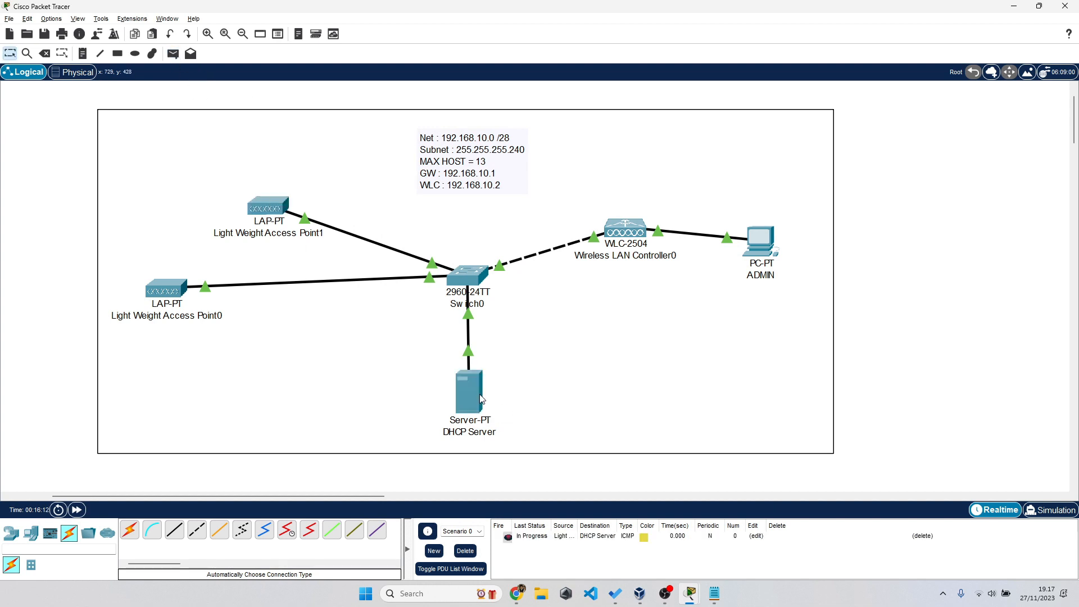
left_click(173, 54)
left_click(274, 209)
left_click(471, 397)
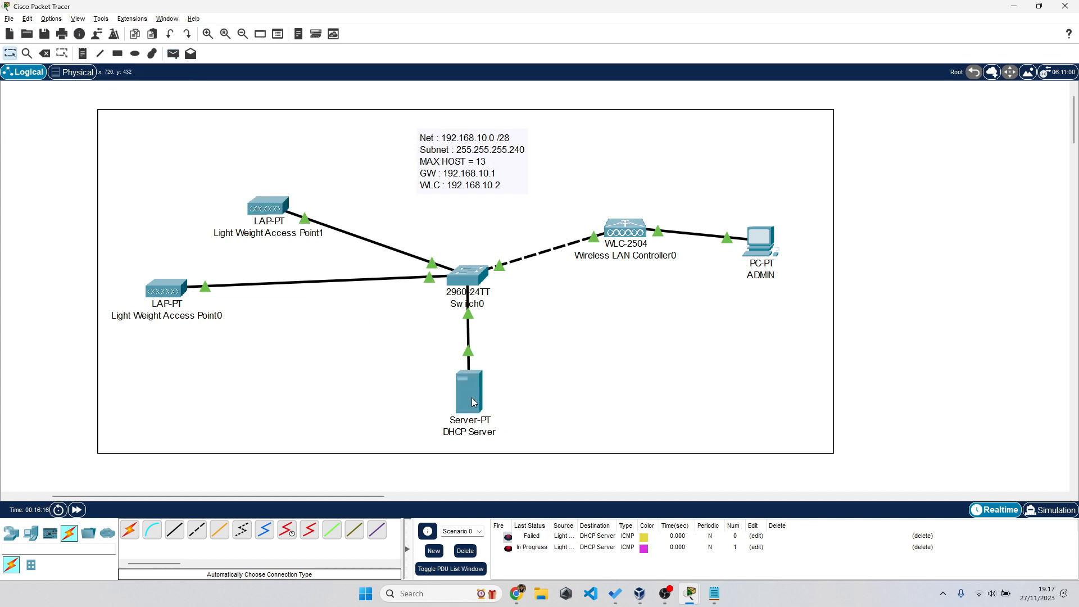
left_click(173, 53)
left_click(273, 209)
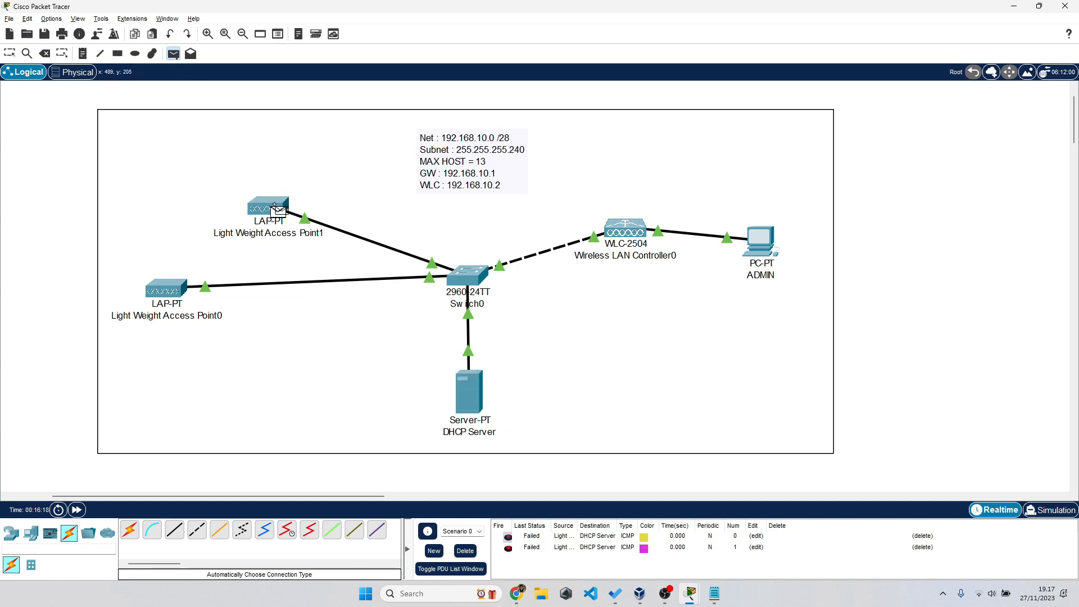
left_click(472, 396)
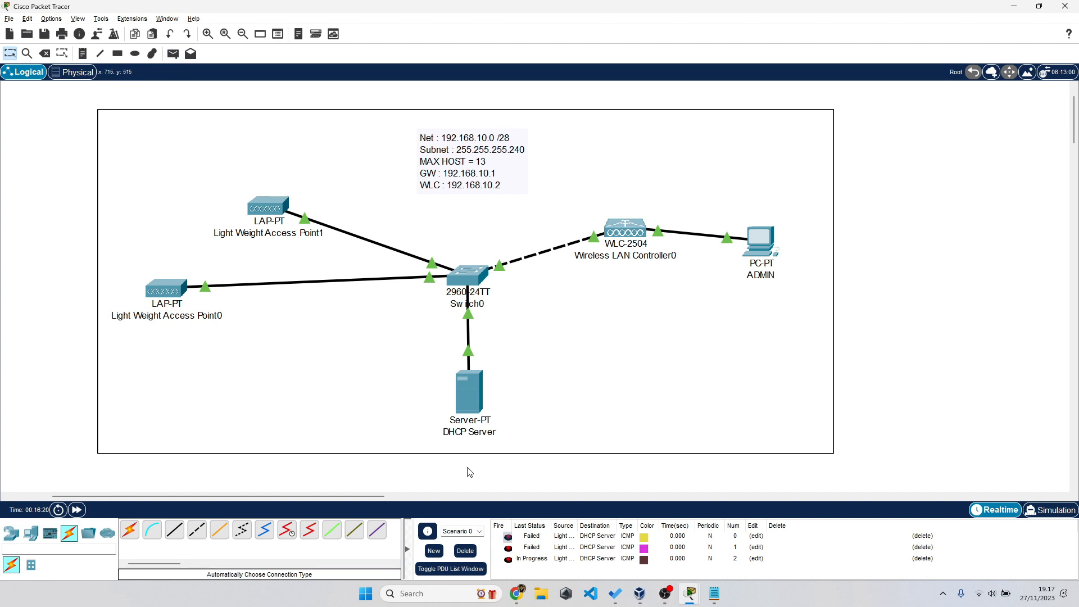
- Clear the pings, re-enter 13 max users in the DHCP pool, and check server gateway 192.168.10.1
left_click(466, 551)
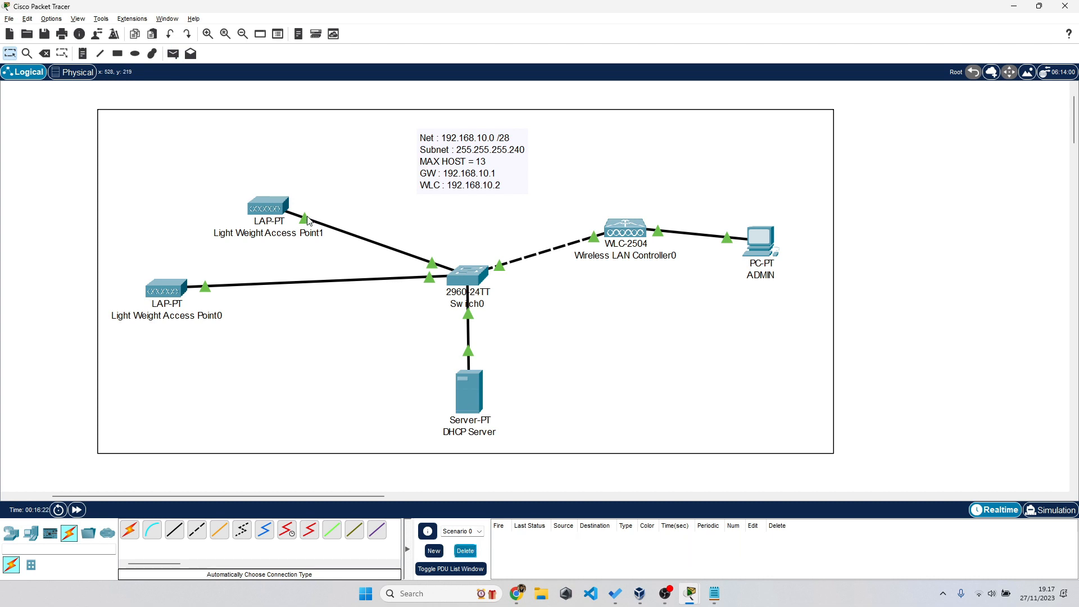
left_click(275, 210)
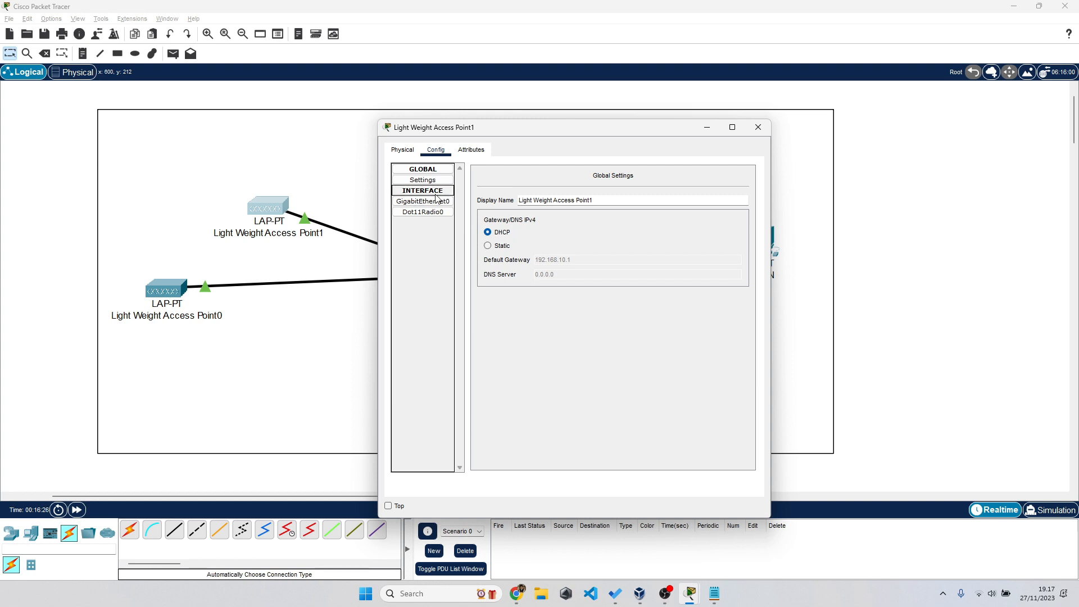
left_click(757, 129)
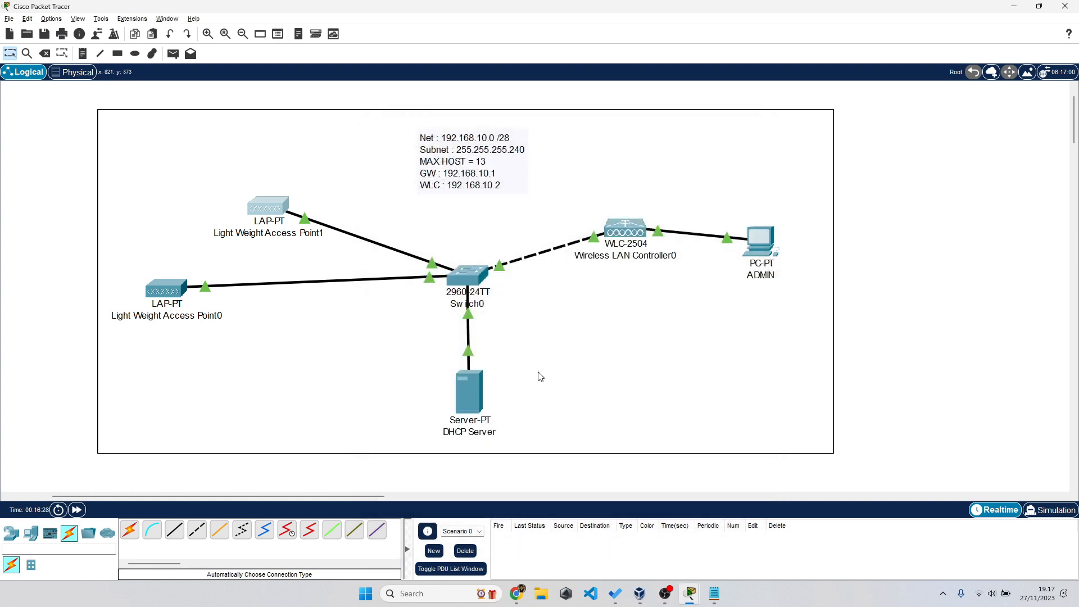
left_click(471, 380)
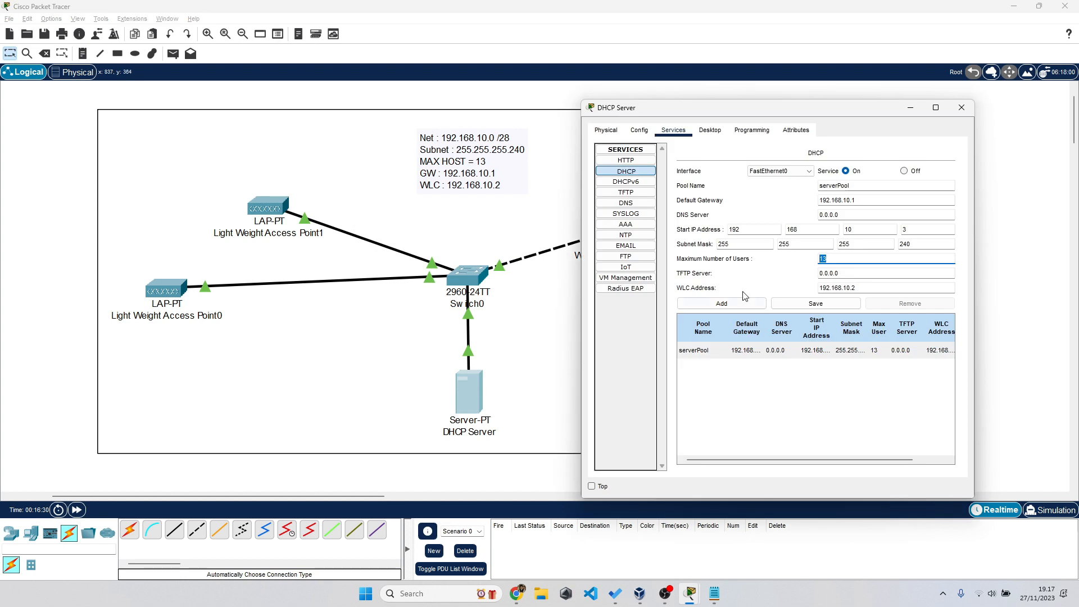
double_click(847, 259)
type("13")
left_click(710, 130)
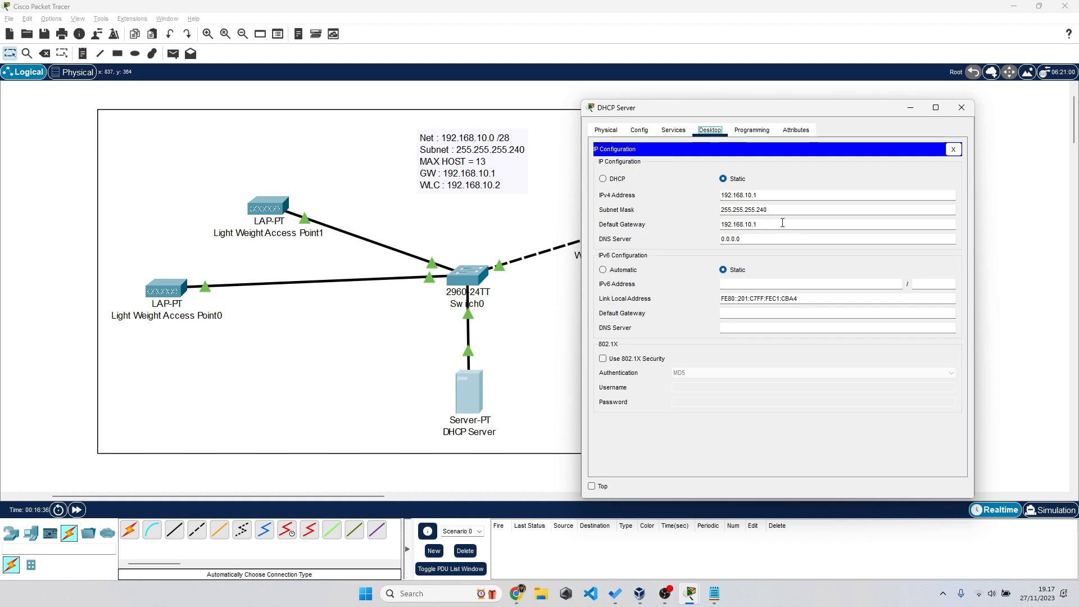
left_click_drag(758, 224, 720, 225)
left_click(951, 148)
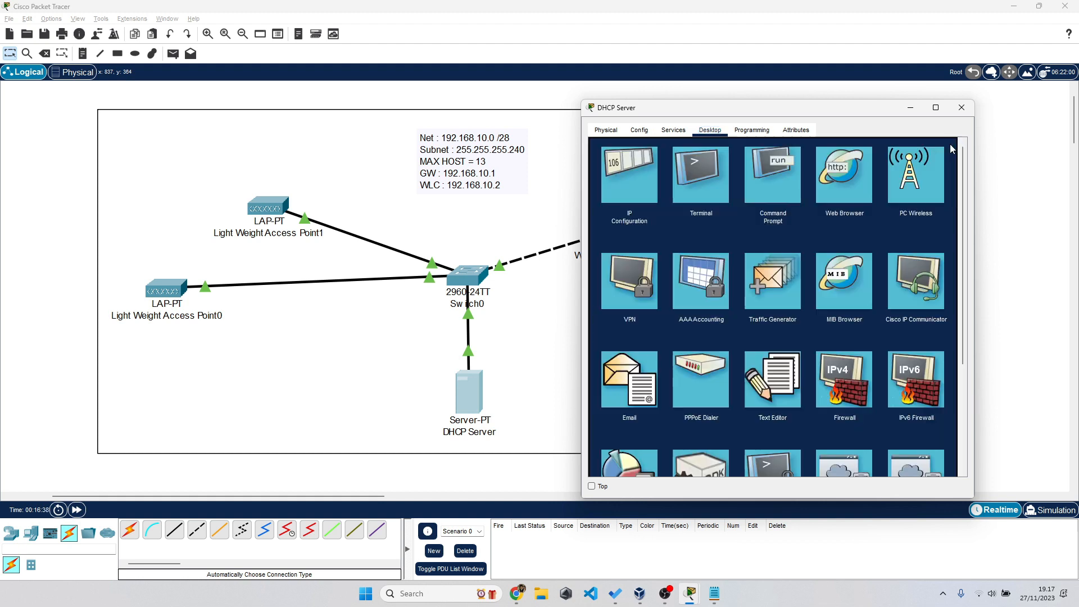
left_click(1001, 183)
- Send a test ping from Light Weight Access Point1 to the DHCP Server, then clear the list
left_click(173, 54)
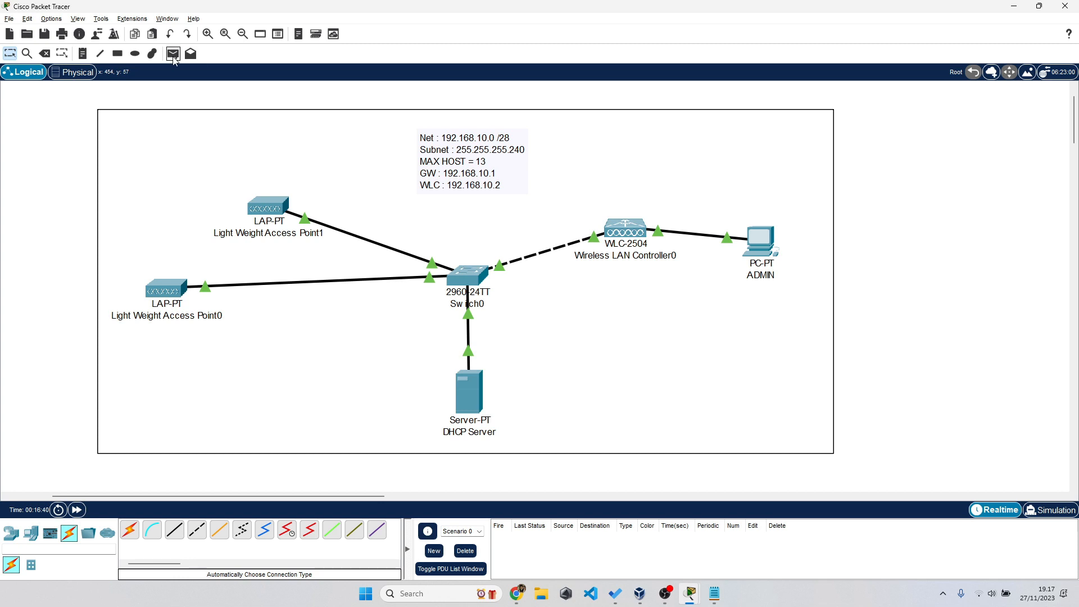
left_click(275, 209)
left_click(467, 386)
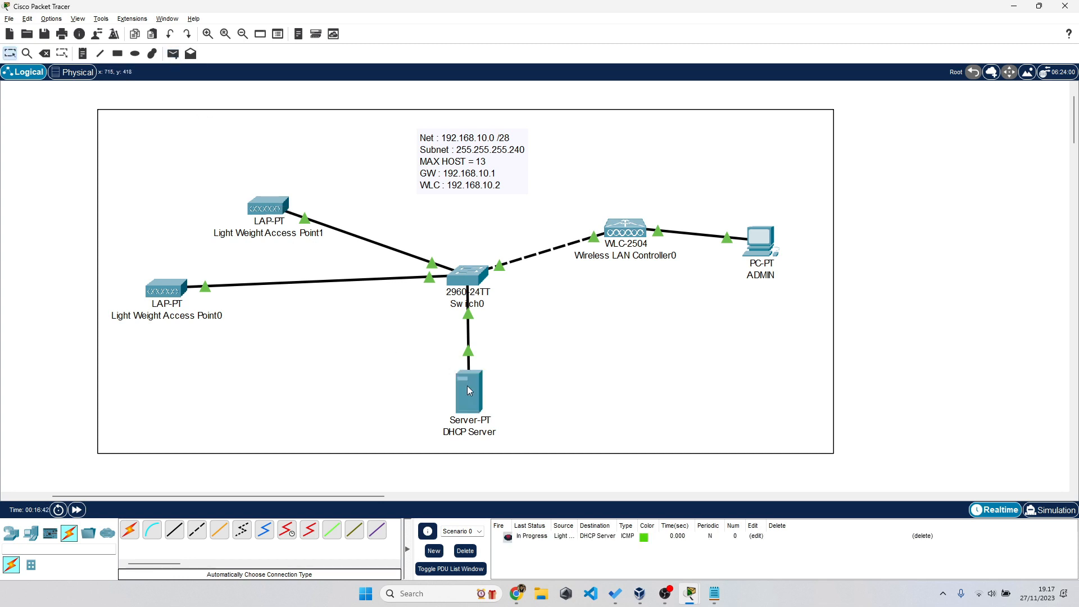
left_click(466, 553)
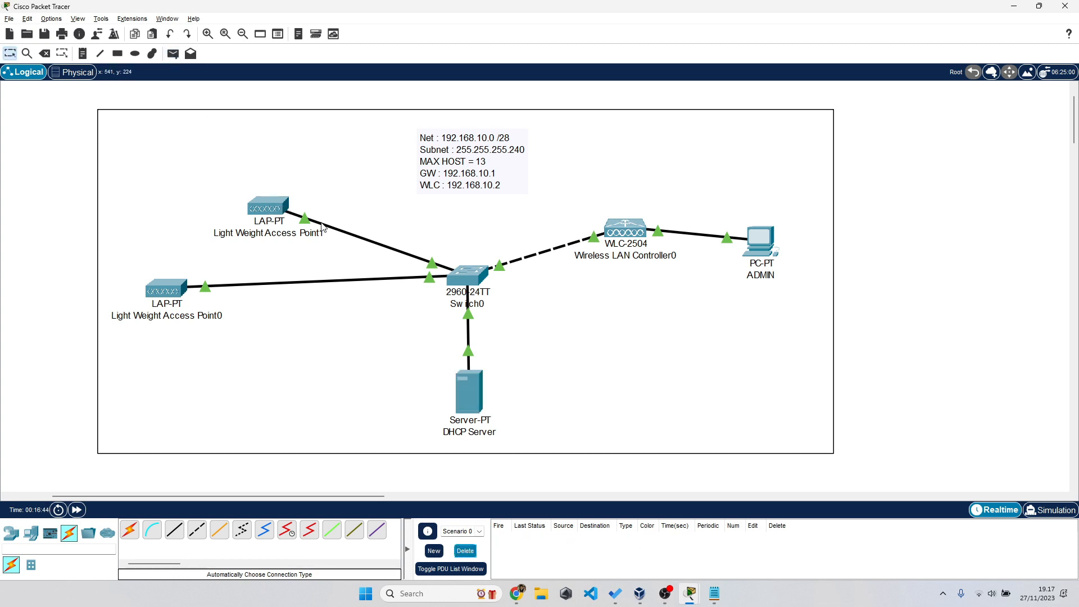
- Renew Access Point1's address by toggling Static then DHCP, and fast-forward simulation time
left_click(267, 207)
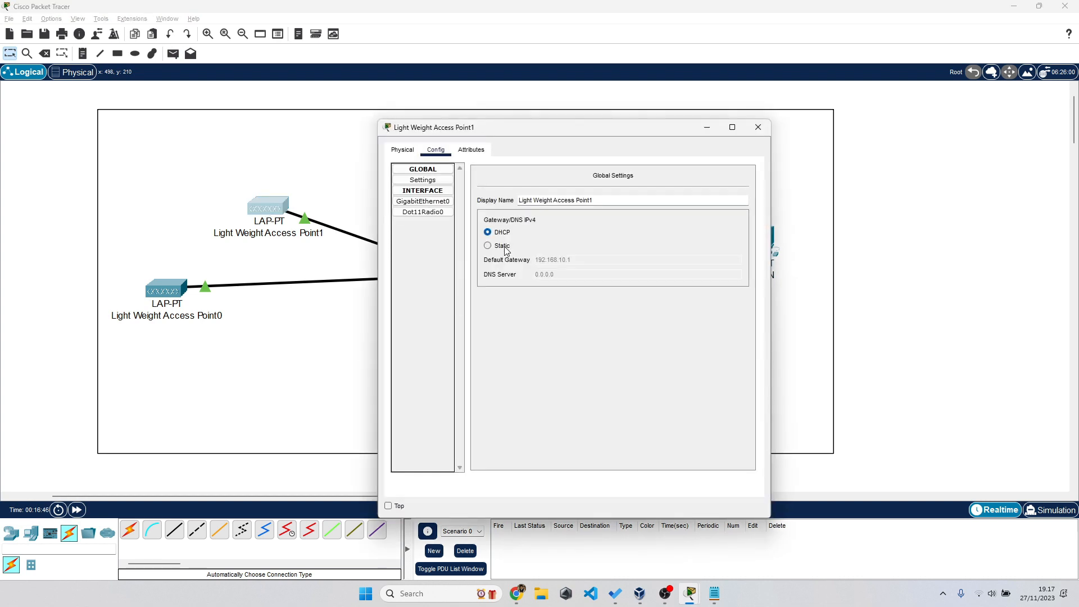
left_click(487, 246)
left_click(487, 232)
left_click(77, 510)
left_click(78, 511)
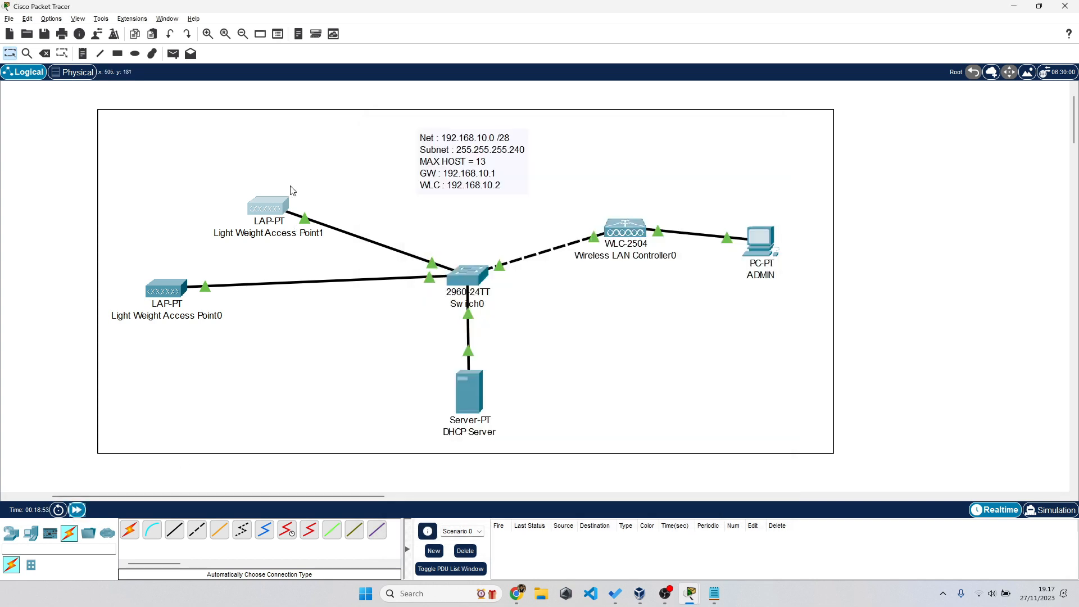
- Ping the DHCP Server again from Access Point1 and review its settings; the ping fails
left_click(275, 204)
left_click(88, 243)
left_click(173, 54)
left_click(273, 207)
left_click(478, 405)
left_click(278, 203)
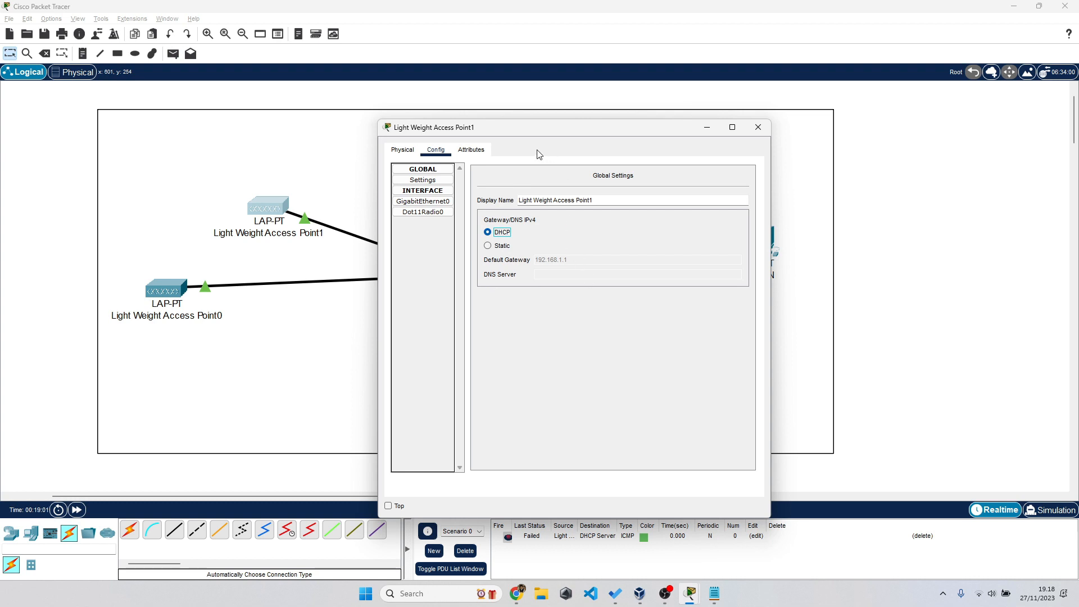
left_click_drag(516, 133, 688, 133)
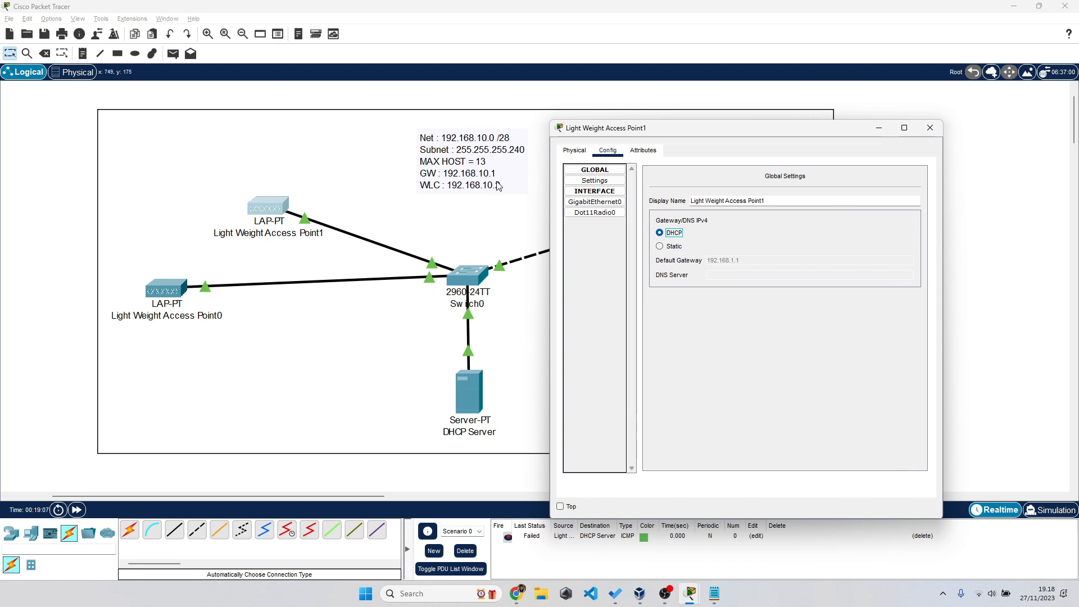
left_click(975, 291)
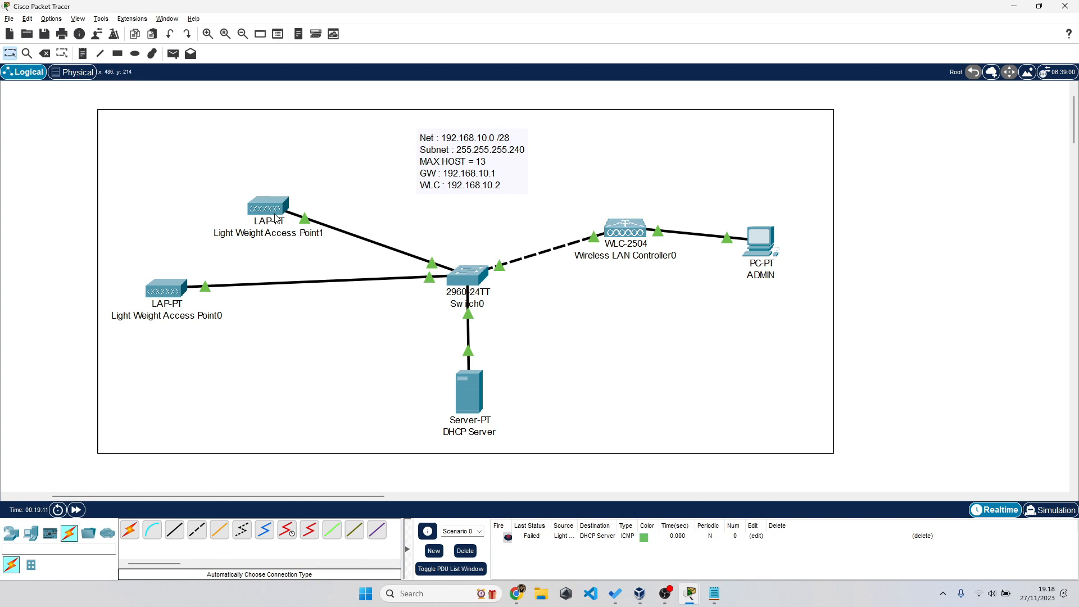
- In the WLC-2504 Management config, enter IPv4 192.168.10.2, mask 255.255.255.240, gateway 192.168.10.1
left_click(629, 229)
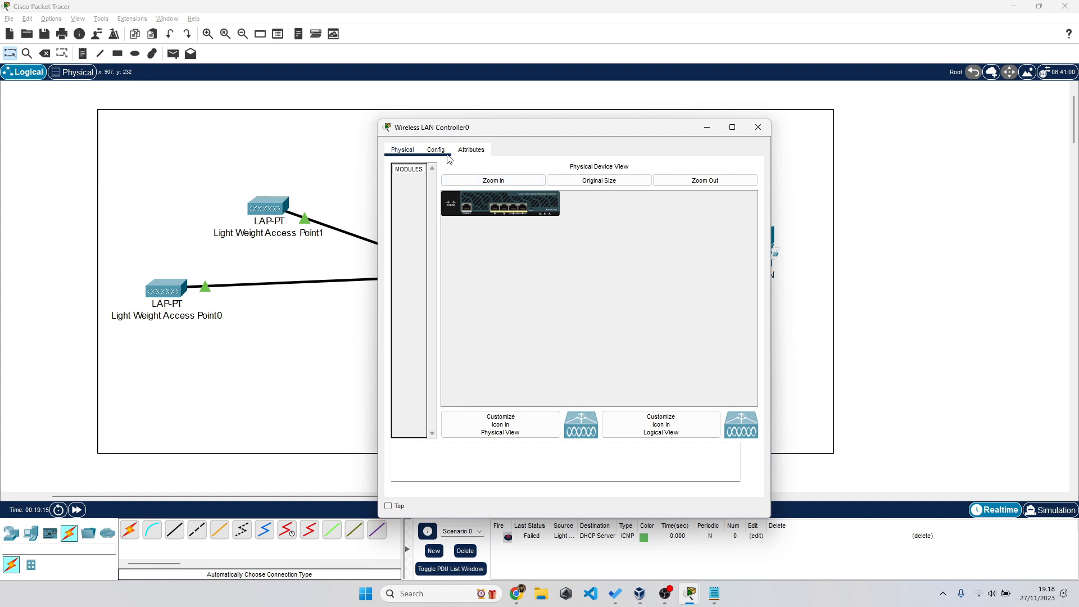
left_click(447, 157)
left_click_drag(526, 135, 652, 99)
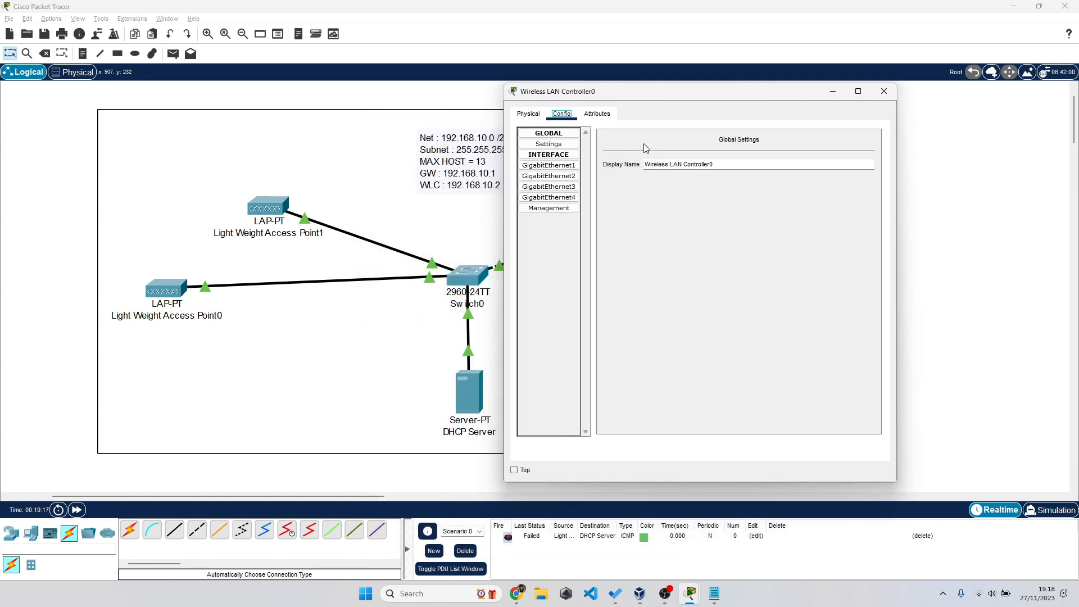
left_click(567, 211)
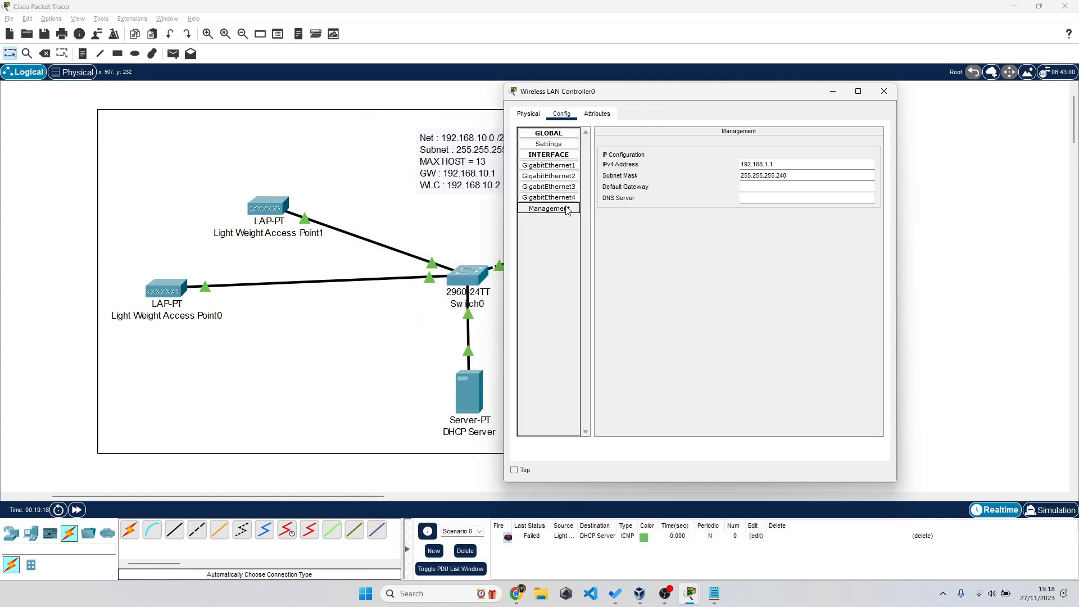
left_click(796, 163)
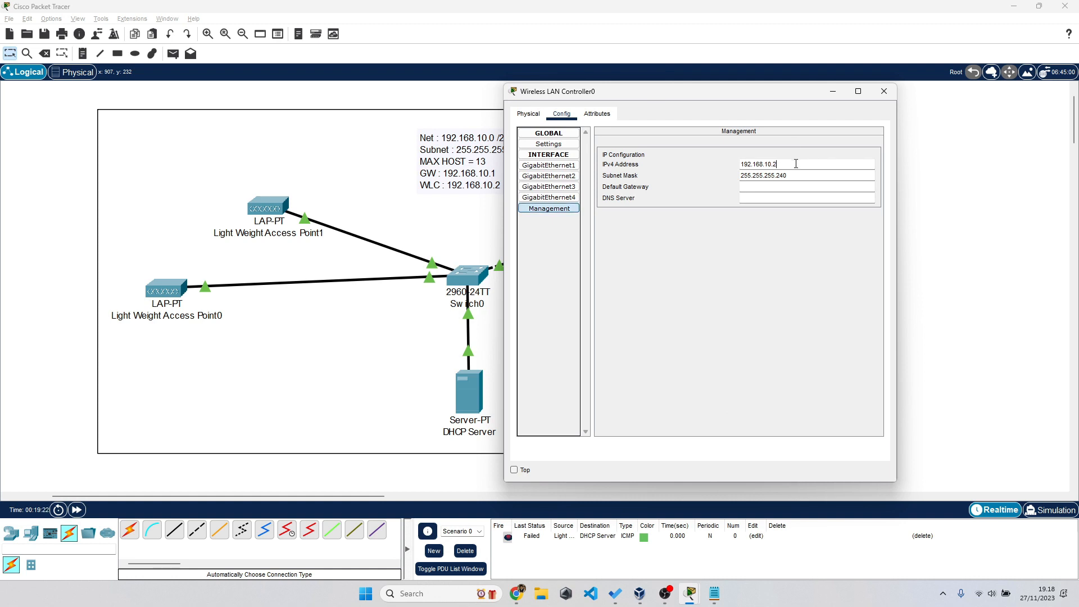
left_click(754, 186)
left_click(792, 252)
left_click_drag(803, 176, 782, 176)
- Renew both access points' DHCP addresses by toggling Static then DHCP, and fast-forward time
left_click(884, 91)
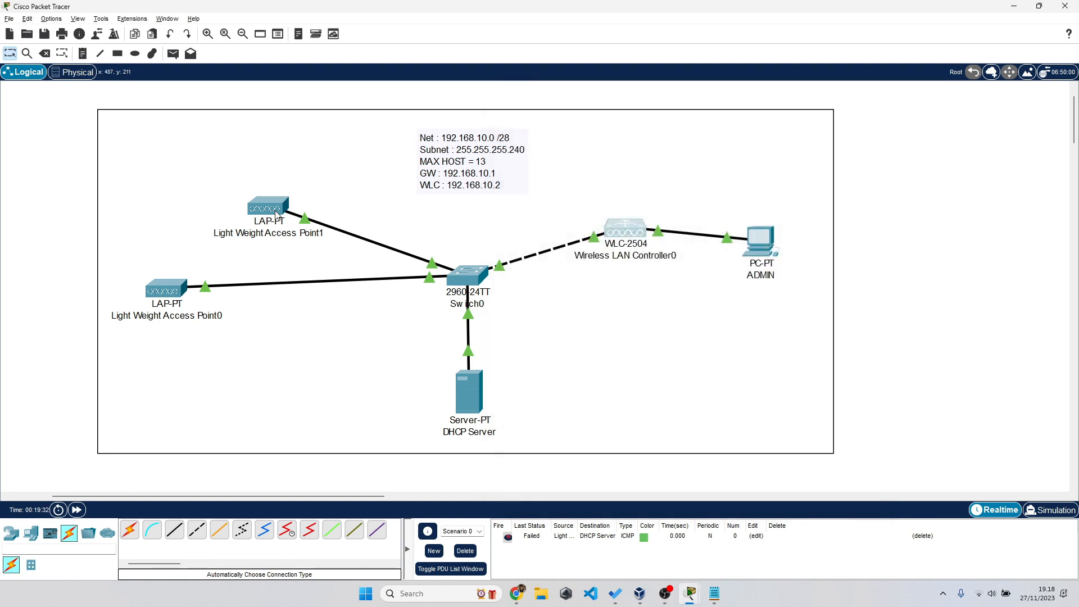
left_click(277, 212)
left_click(660, 247)
left_click(661, 234)
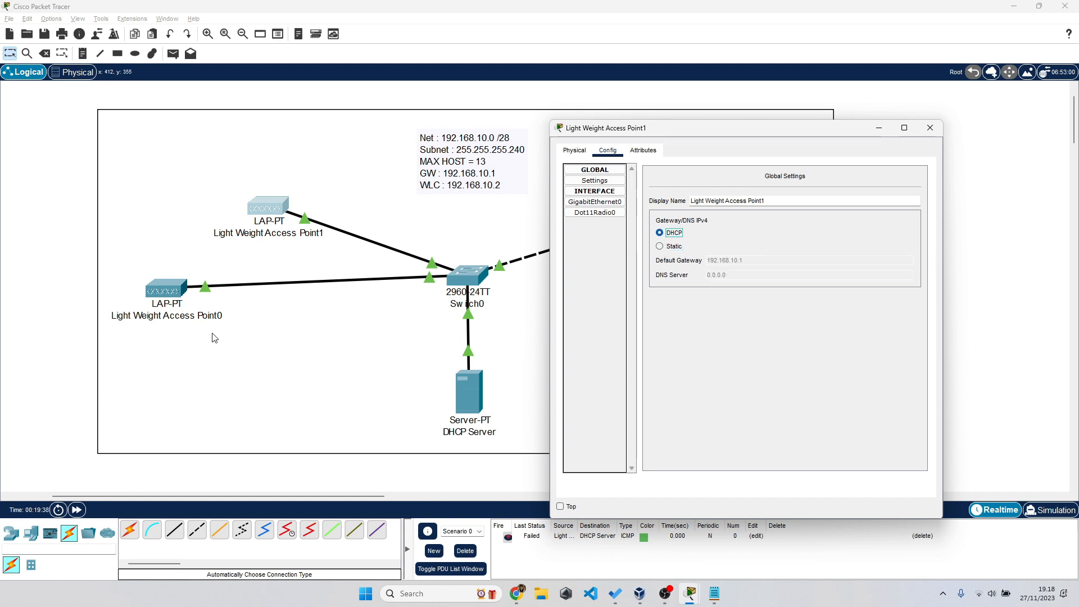
left_click(174, 297)
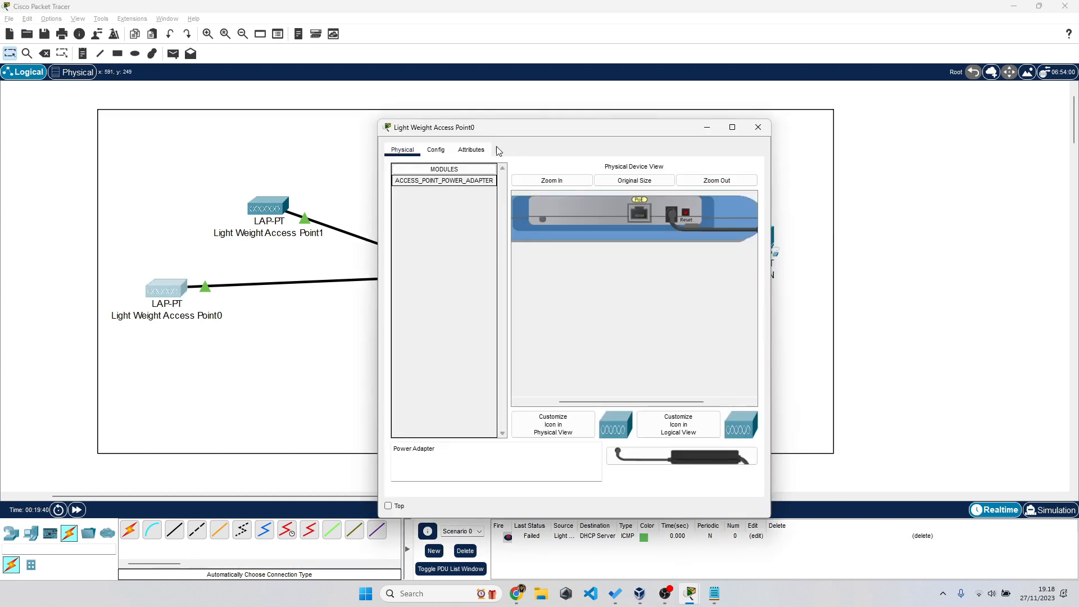
left_click(436, 149)
left_click(498, 247)
left_click(497, 232)
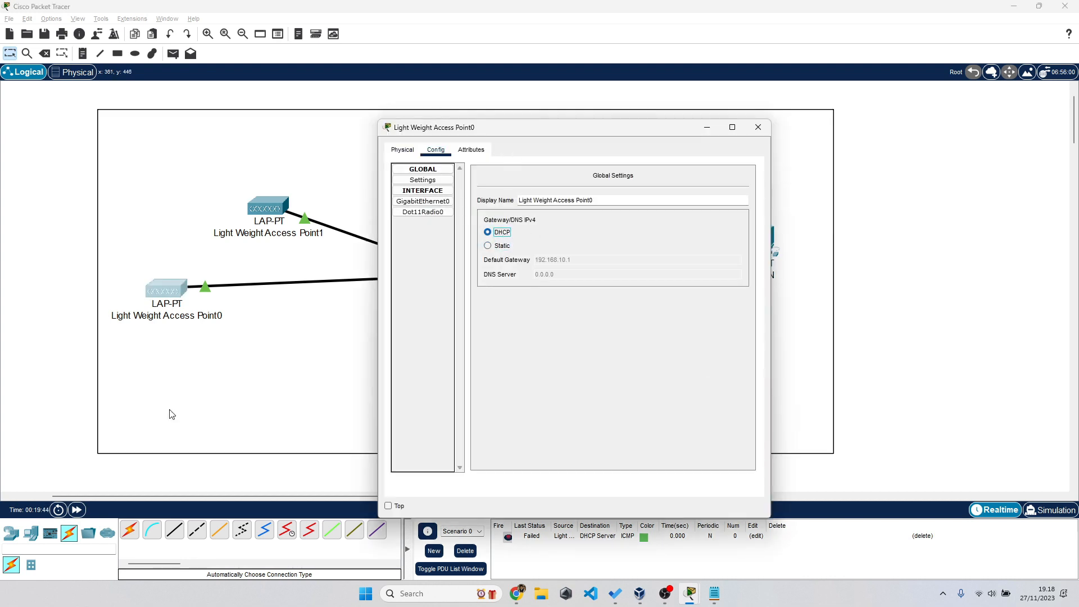
left_click(80, 510)
left_click(80, 511)
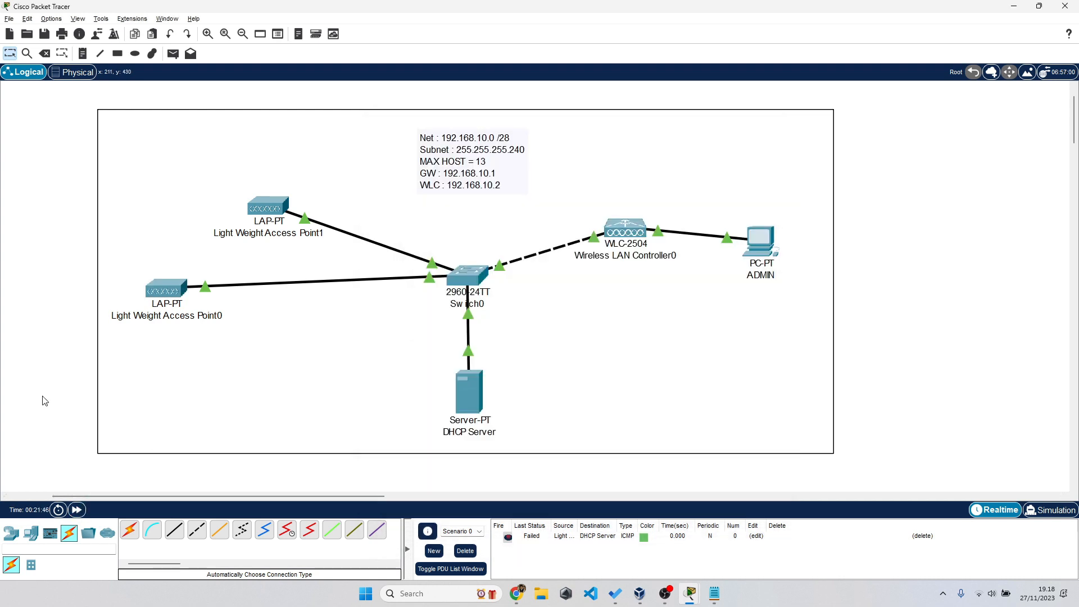
- Send two test pings from Light Weight Access Point1 to the DHCP Server, then clear them
left_click(173, 54)
left_click(275, 207)
left_click(472, 401)
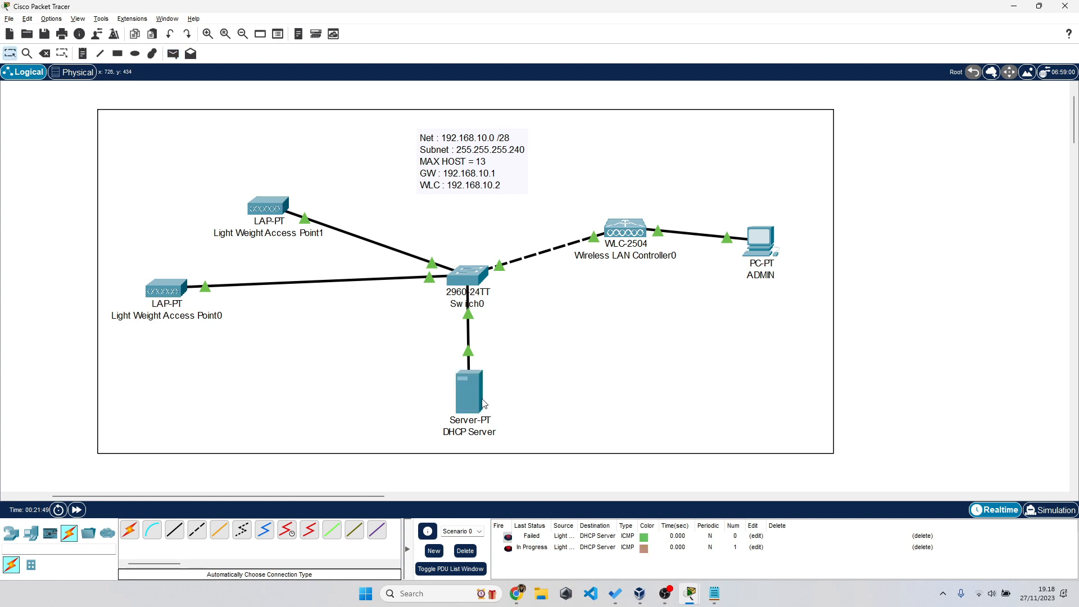
left_click(178, 56)
left_click(275, 208)
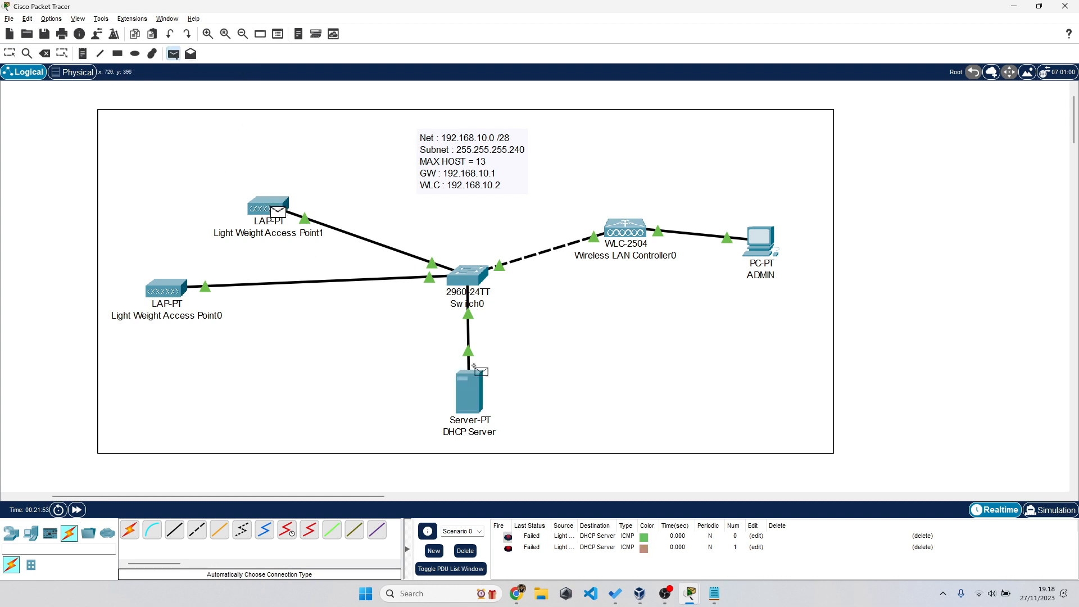
left_click(477, 400)
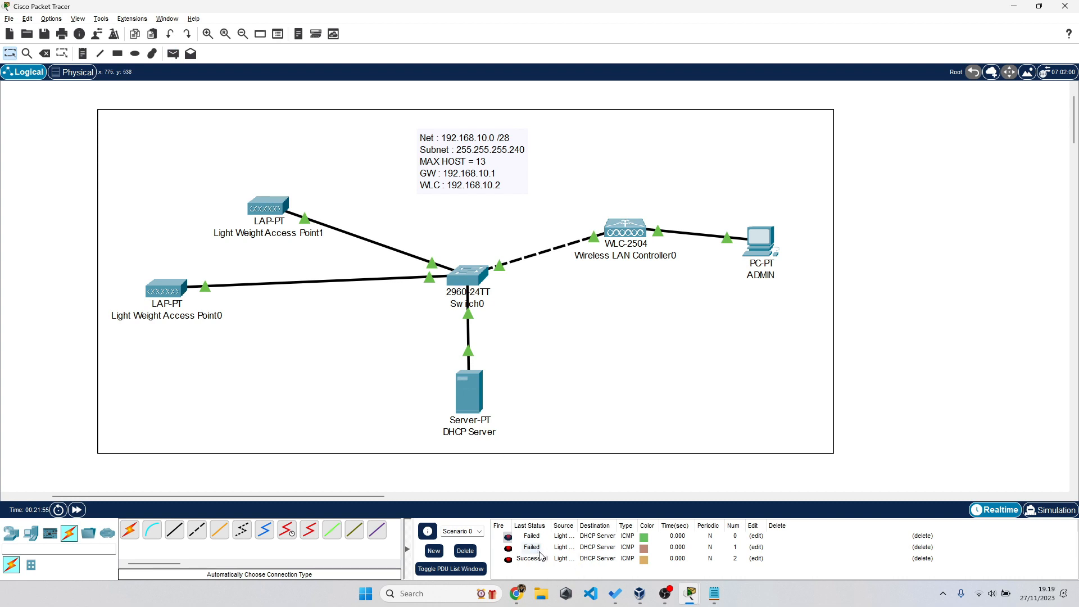
left_click(466, 551)
- Ping the DHCP Server successfully from the wireless LAN controller, then open the ADMIN PC
left_click_drag(545, 473, 434, 392)
left_click(907, 358)
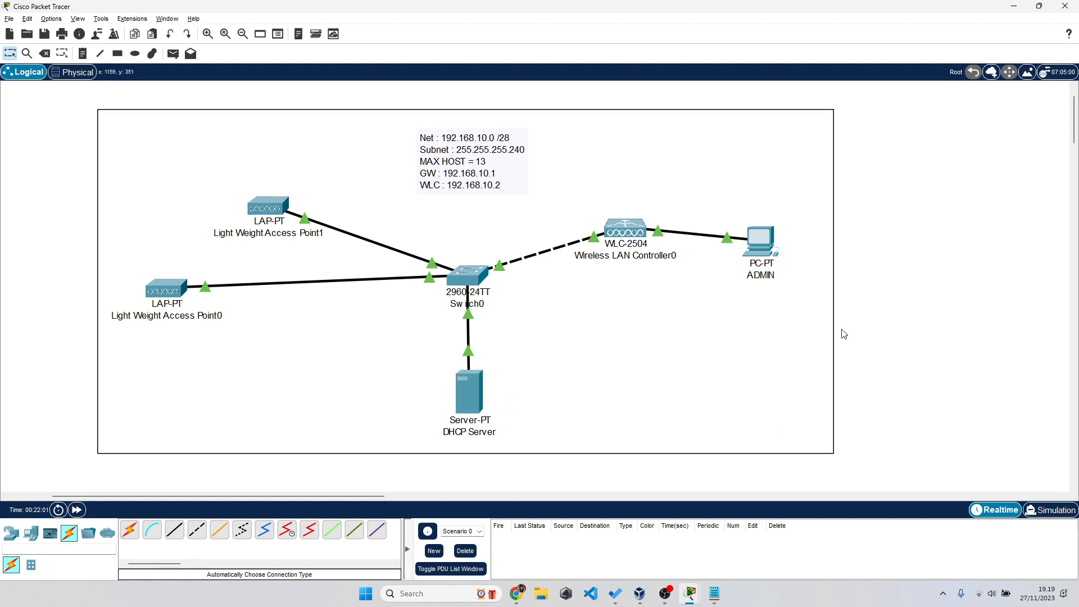
mouse_move(639, 231)
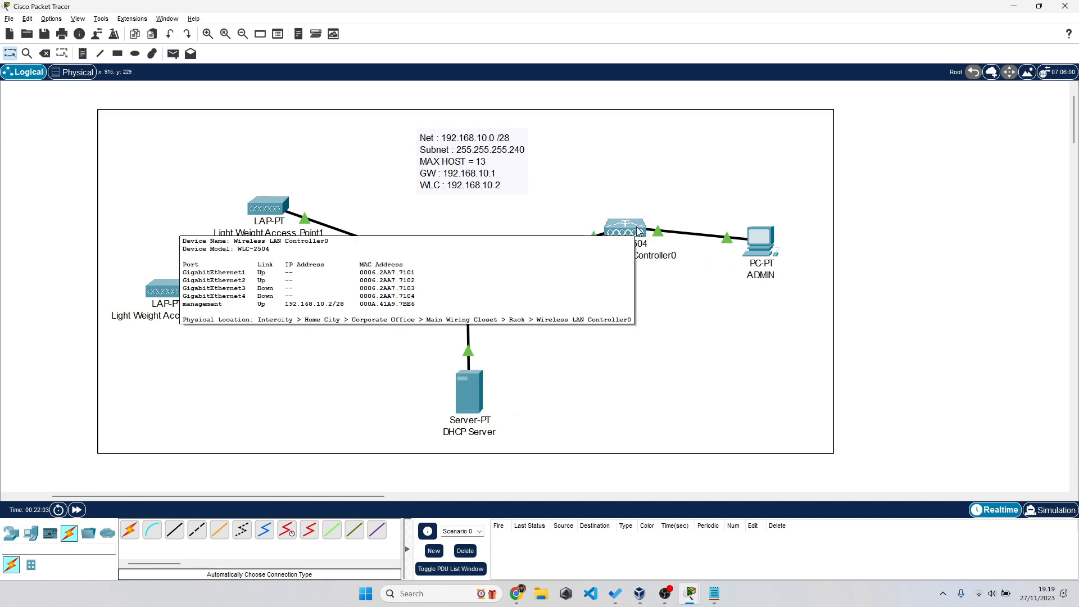
mouse_move(639, 232)
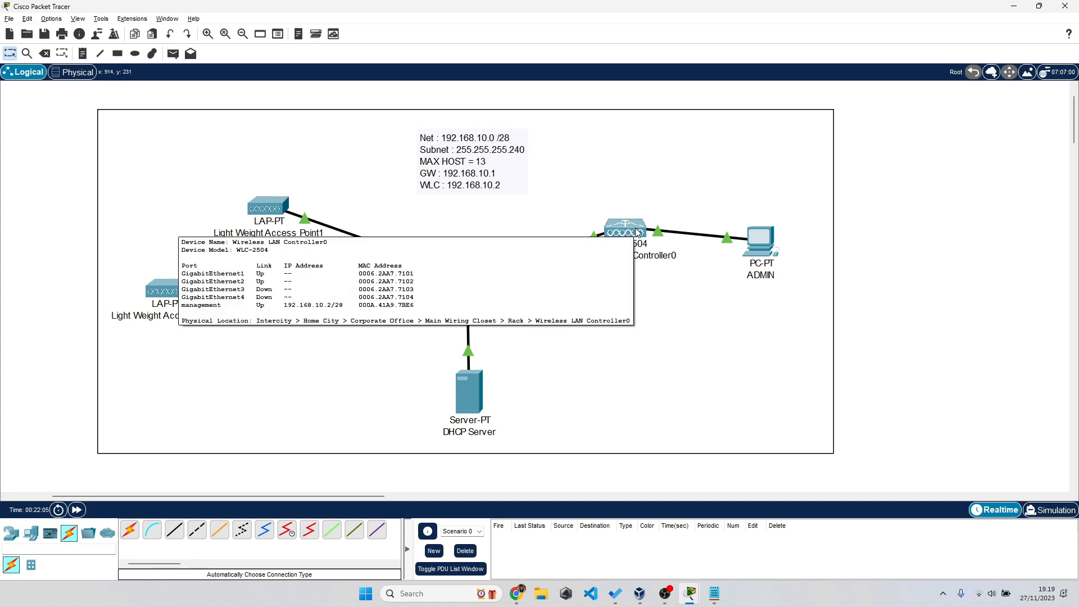
left_click(665, 594)
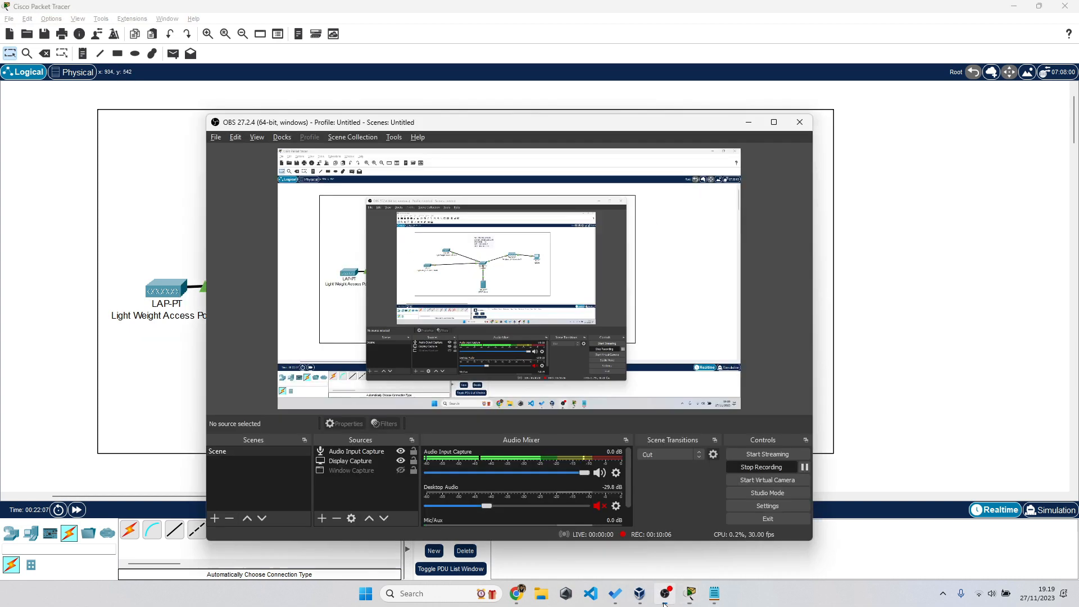
left_click(664, 596)
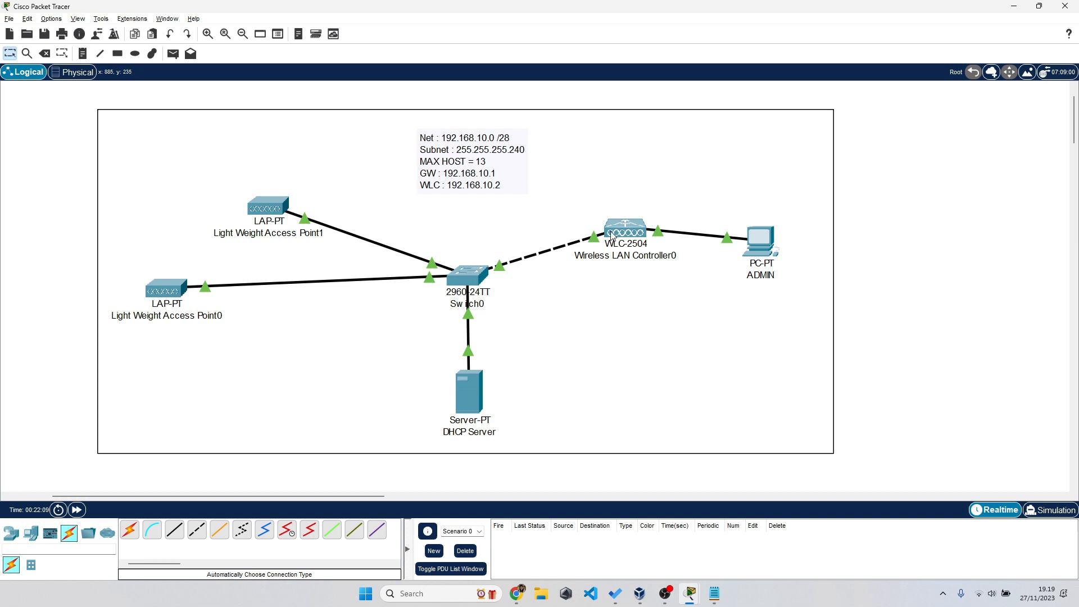
left_click(175, 56)
left_click(624, 227)
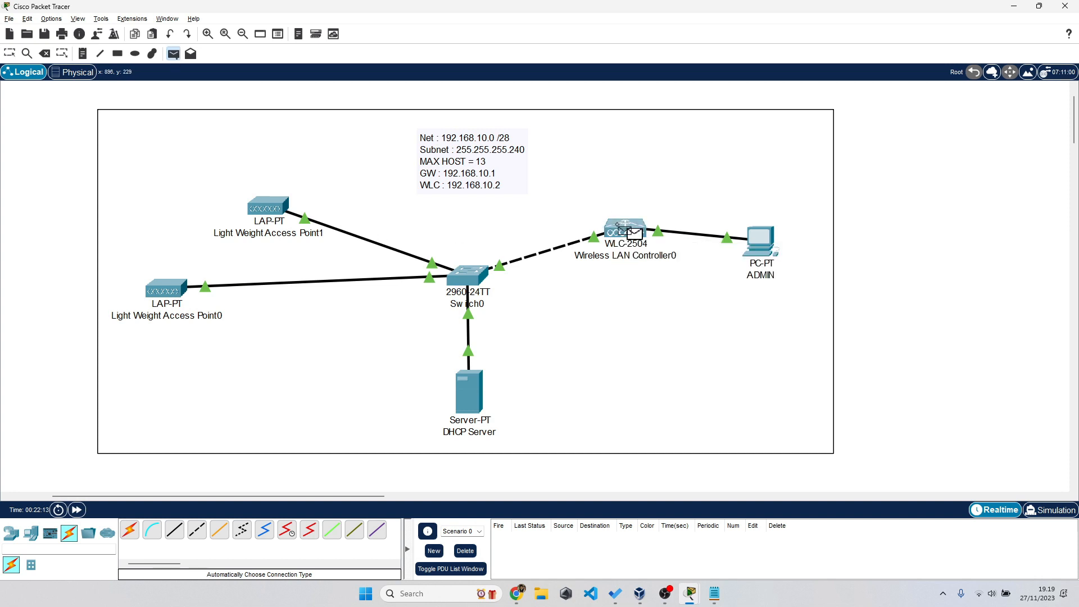
left_click(471, 434)
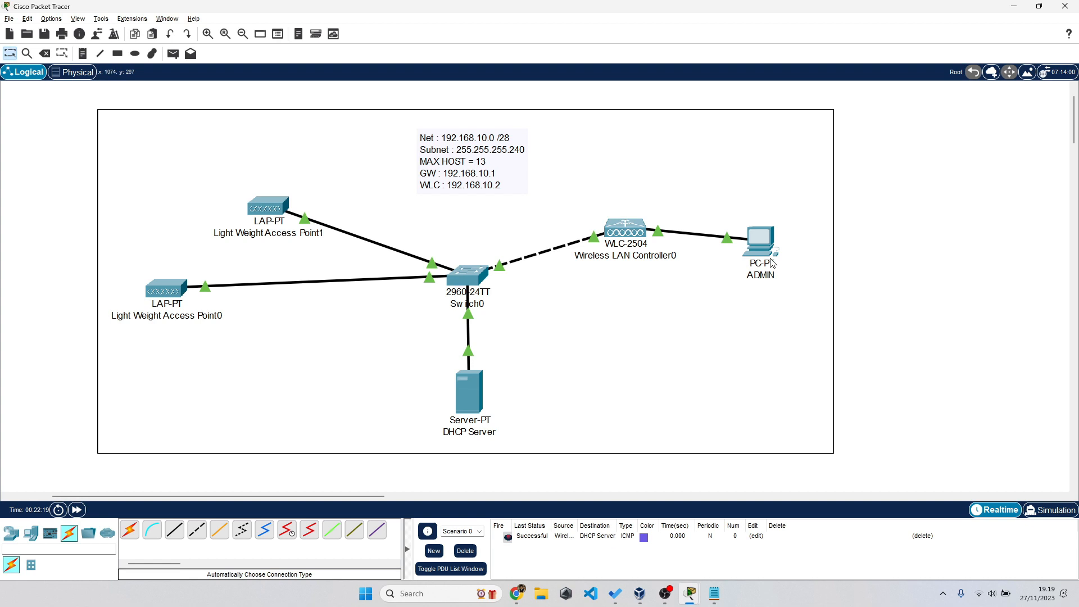
left_click(760, 240)
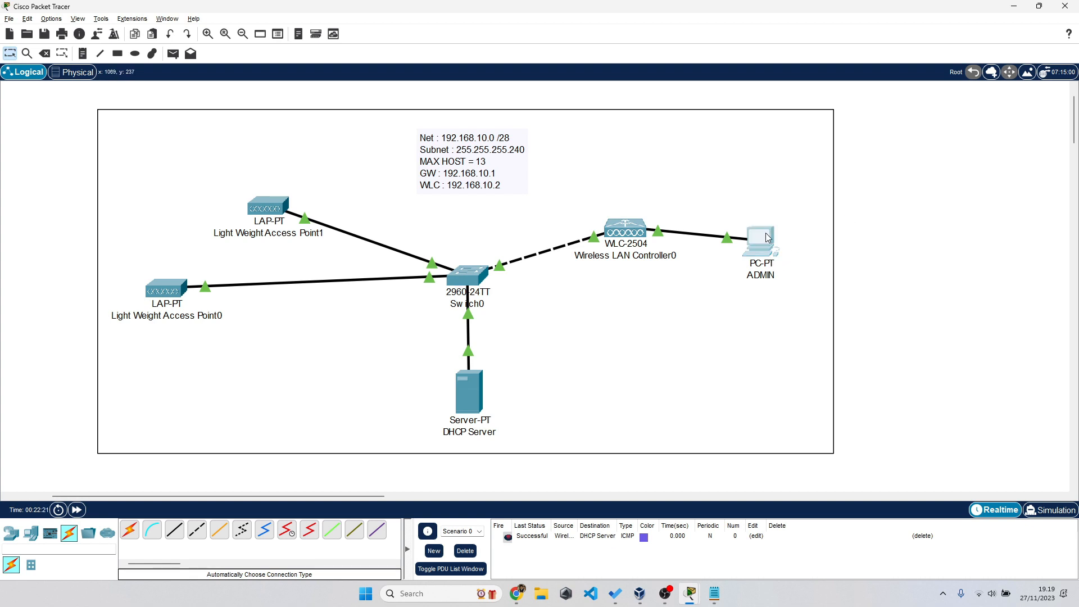
left_click_drag(624, 135, 827, 217)
- Switch the ADMIN PC's IP configuration to DHCP so it obtains 192.168.10.10
left_click(671, 234)
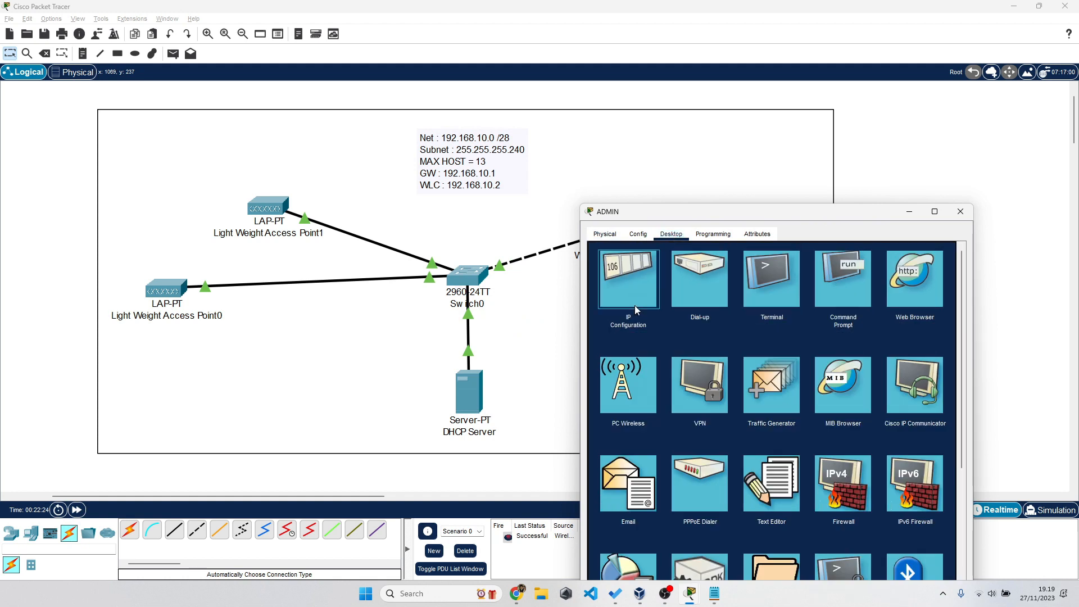
left_click(635, 305)
left_click(603, 296)
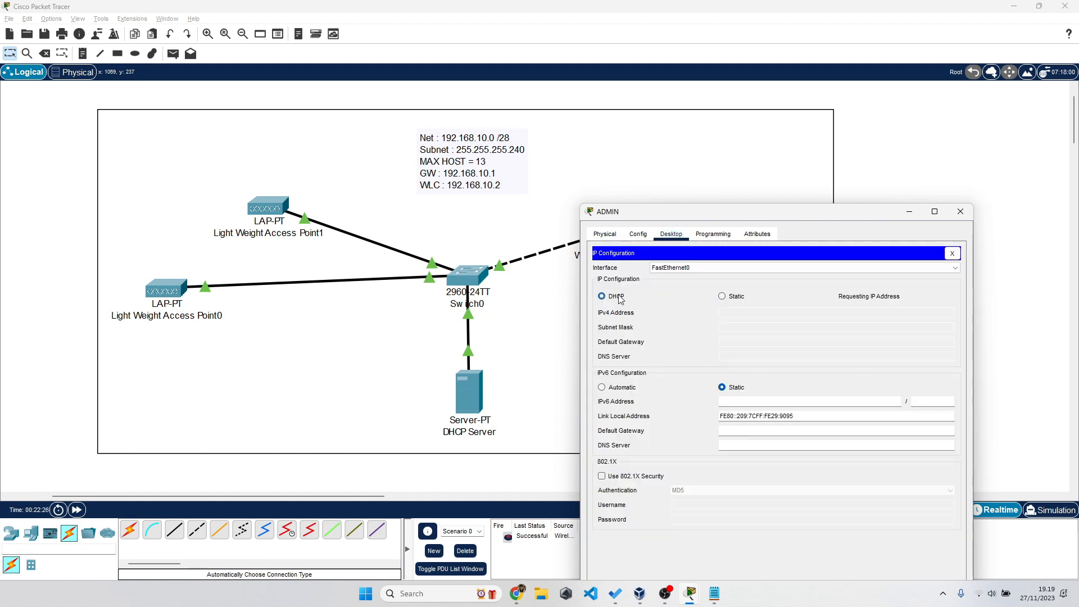
left_click_drag(729, 216, 798, 179)
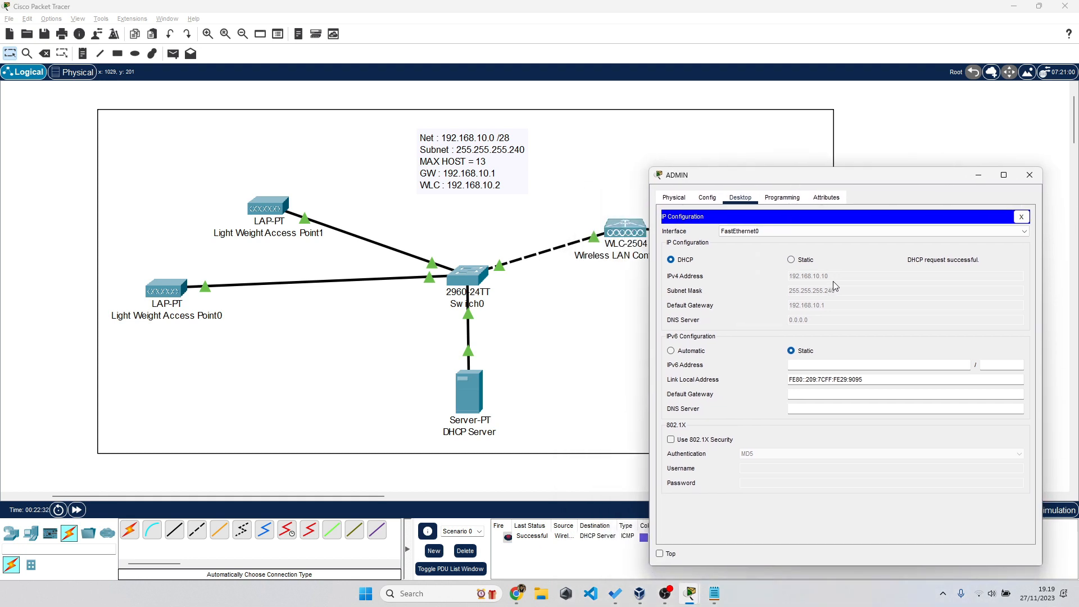
left_click(558, 482)
- Ping Access Point0 from the ADMIN PC, then clear all PDUs and select the topology
left_click(173, 53)
left_click(764, 242)
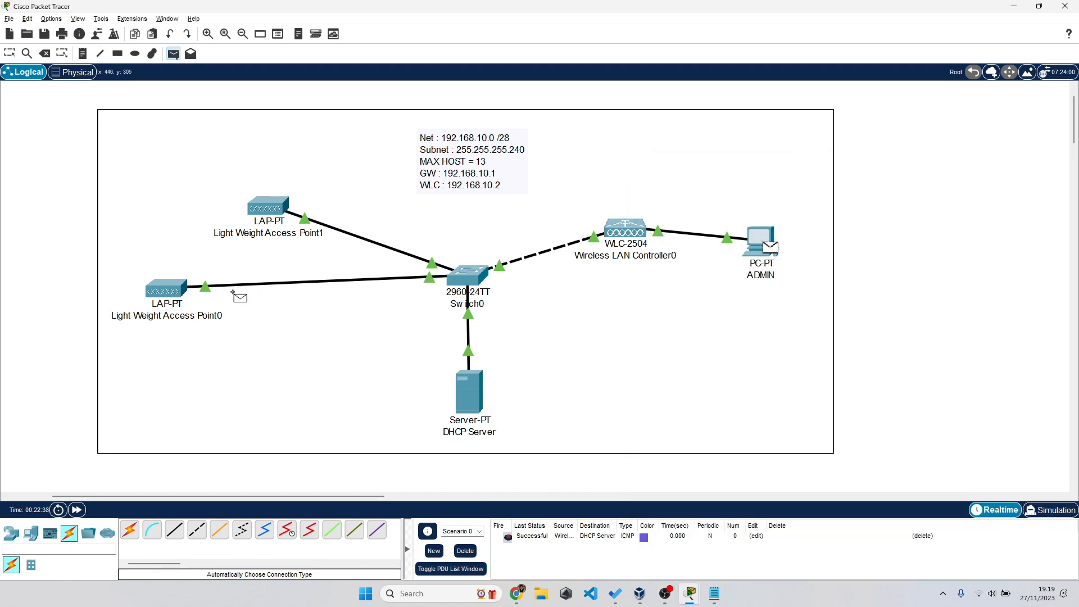
left_click(179, 297)
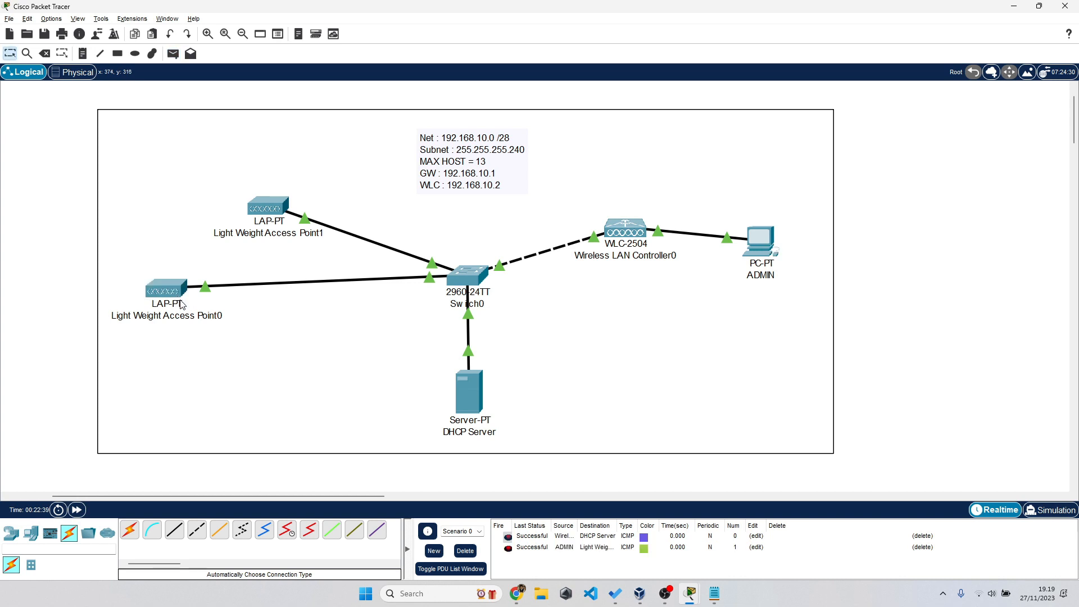
left_click(465, 552)
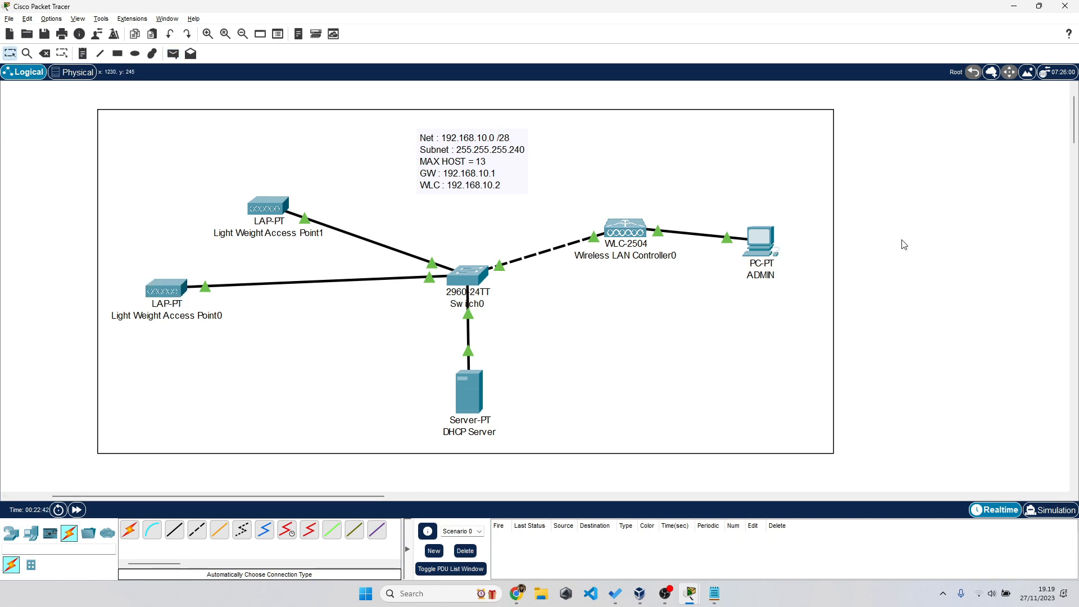
left_click_drag(72, 115, 911, 409)
- Reopen the ADMIN PC and launch its Web Browser from the Desktop
left_click(912, 409)
left_click(766, 253)
left_click(1021, 216)
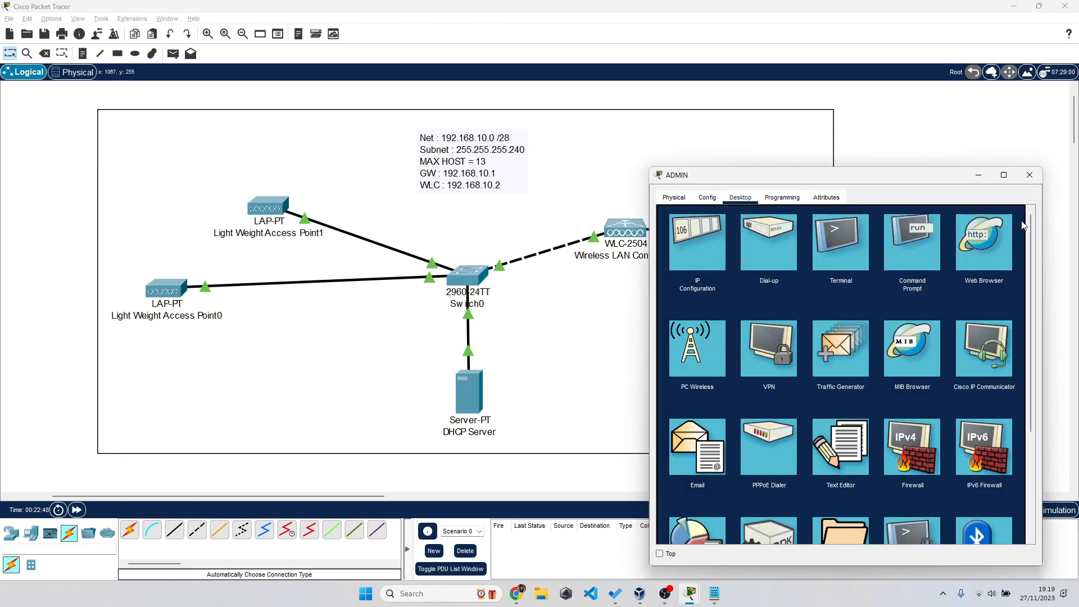
left_click_drag(857, 182, 901, 136)
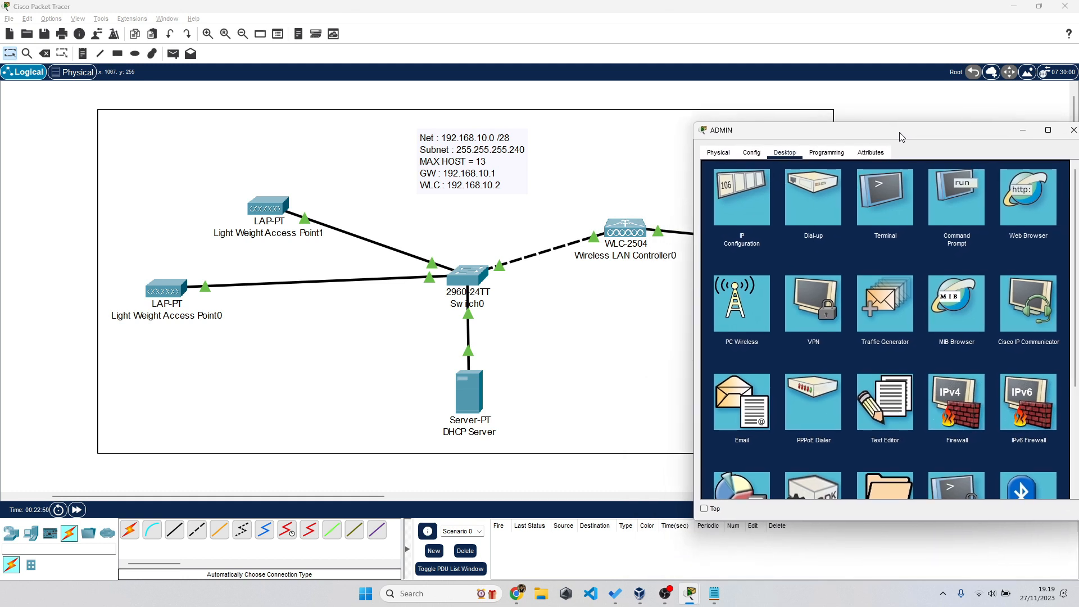
left_click_drag(901, 136, 874, 136)
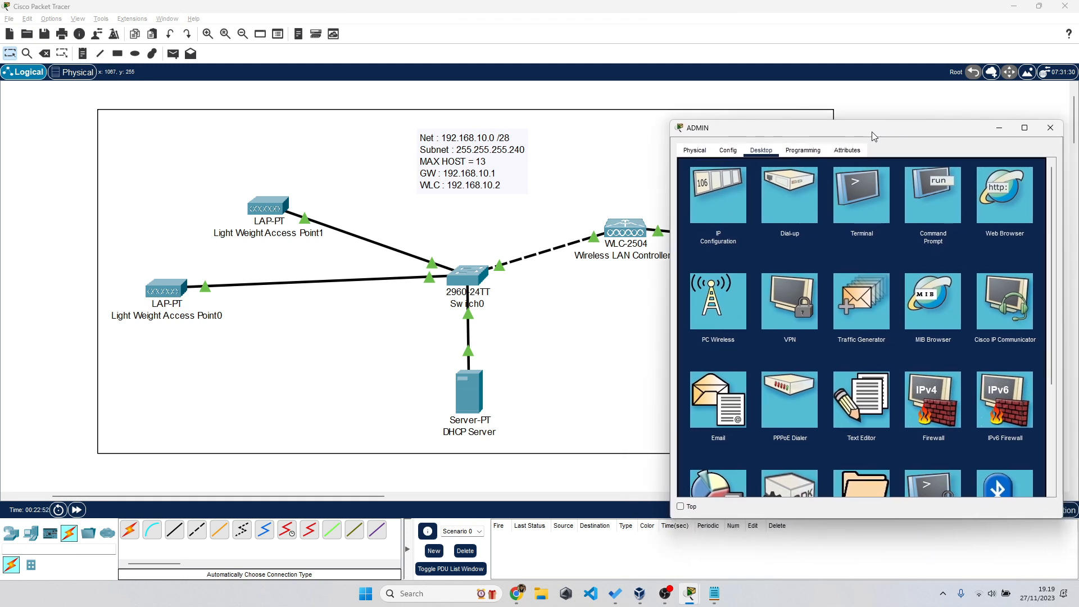
left_click(1013, 190)
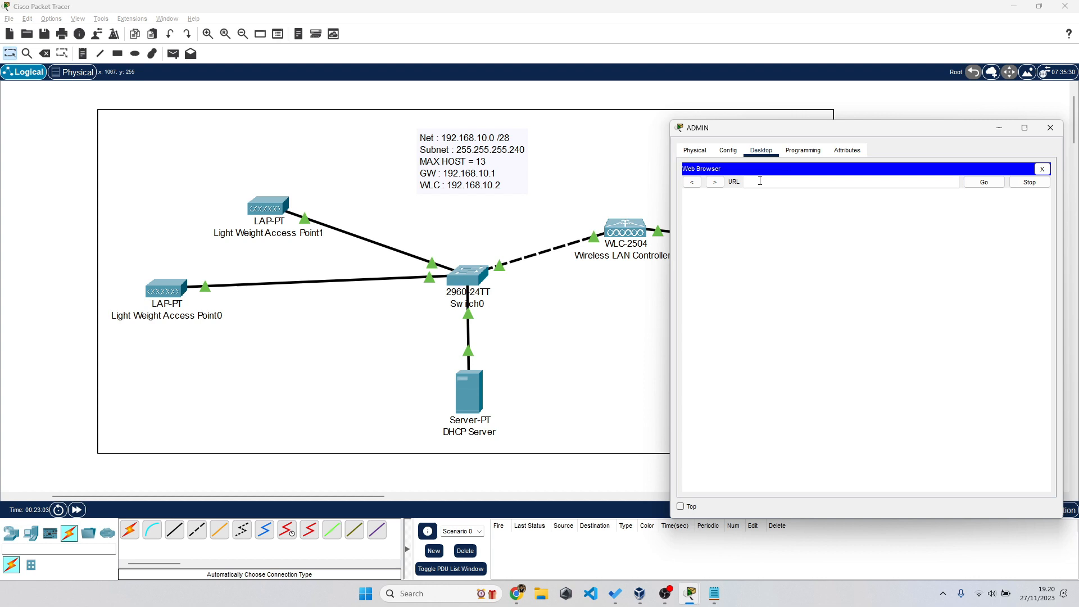
- Browse to 192.168.10.2 and fast-forward time until the controller's setup page loads
triple_click(720, 170)
left_click(750, 182)
type("192.168.10.2")
key("Return")
left_click(729, 130)
left_click_drag(730, 128, 841, 189)
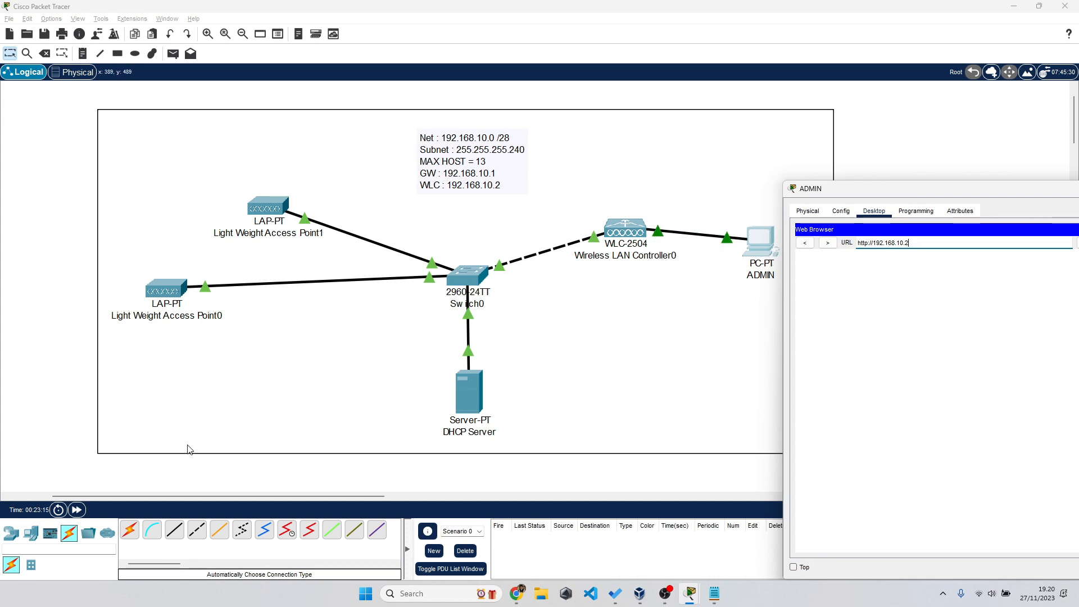
left_click(67, 428)
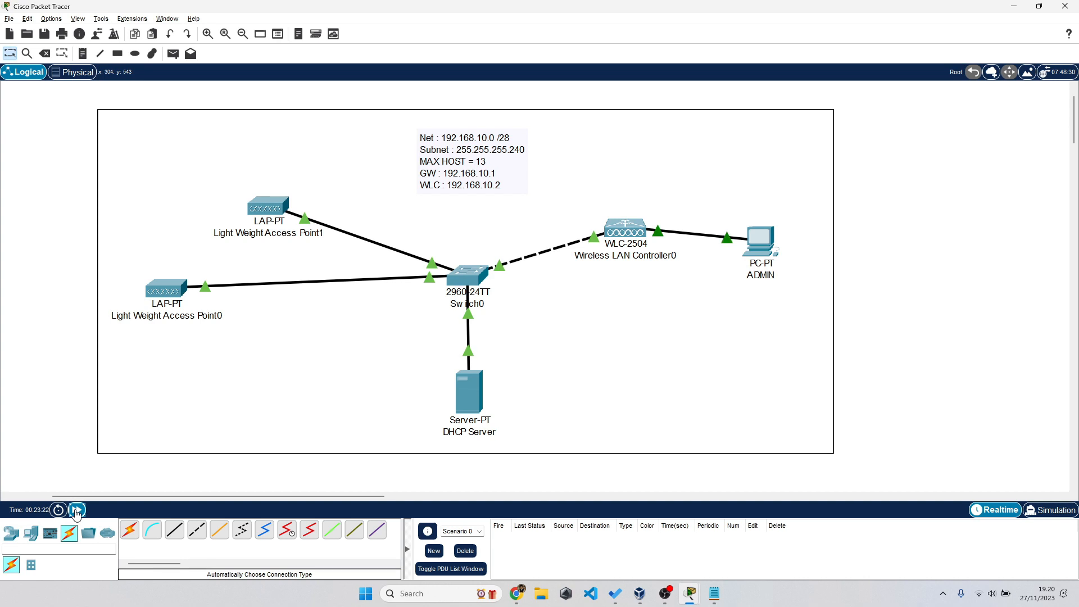
left_click(77, 509)
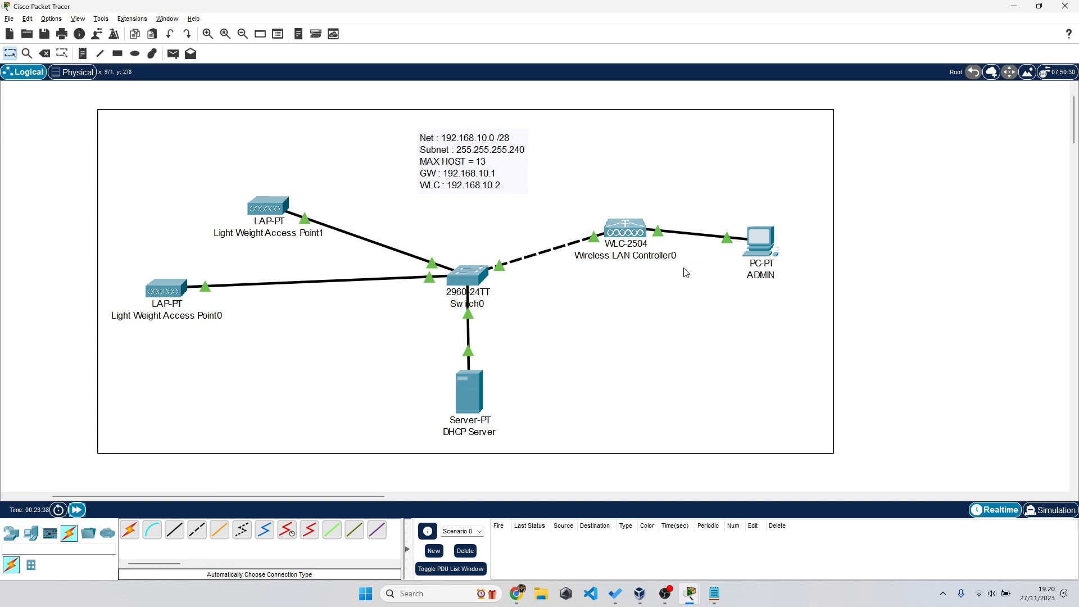
left_click(760, 242)
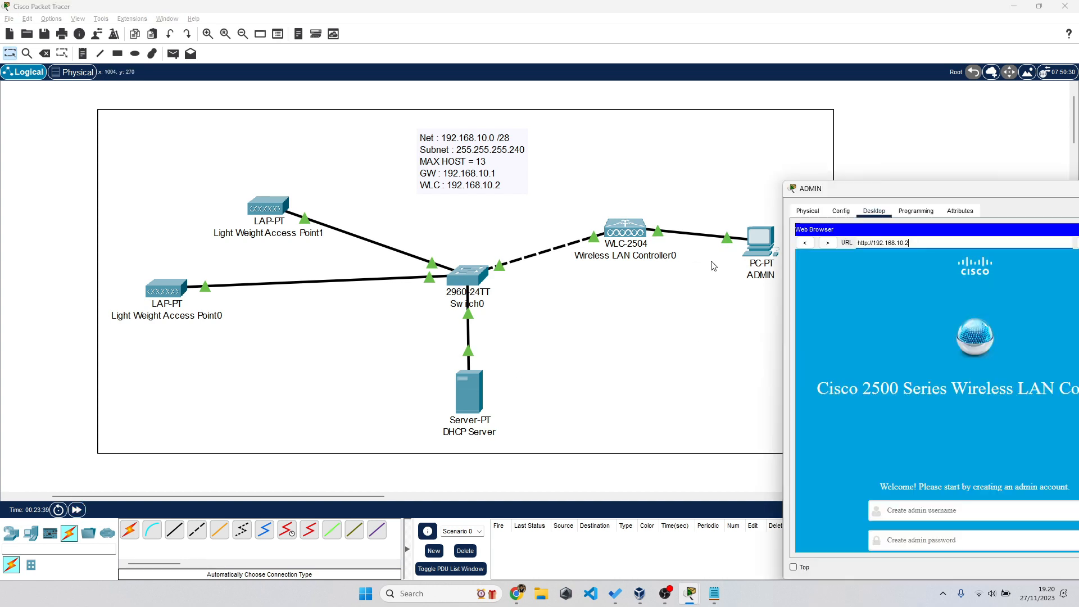
left_click_drag(847, 182, 568, 118)
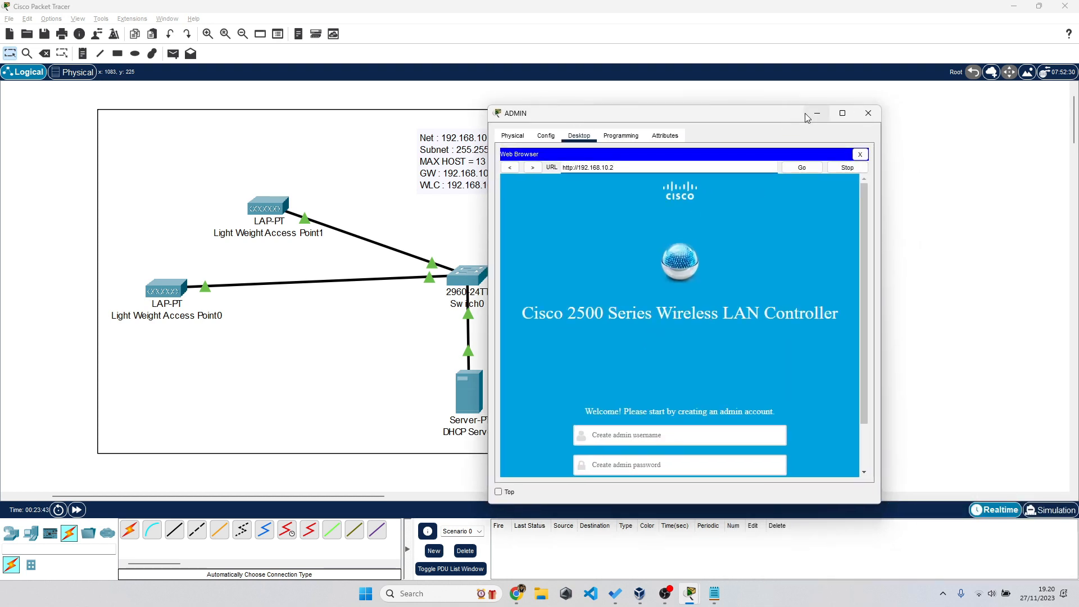
- Maximize the ADMIN window and enter username admin and a password in the account form
left_click(841, 116)
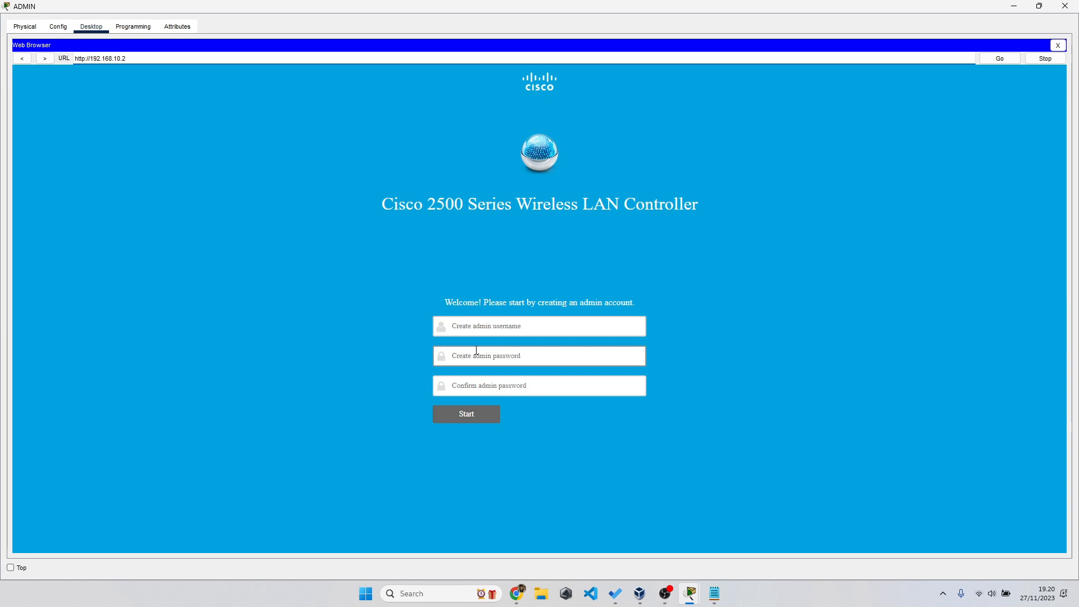
left_click(507, 329)
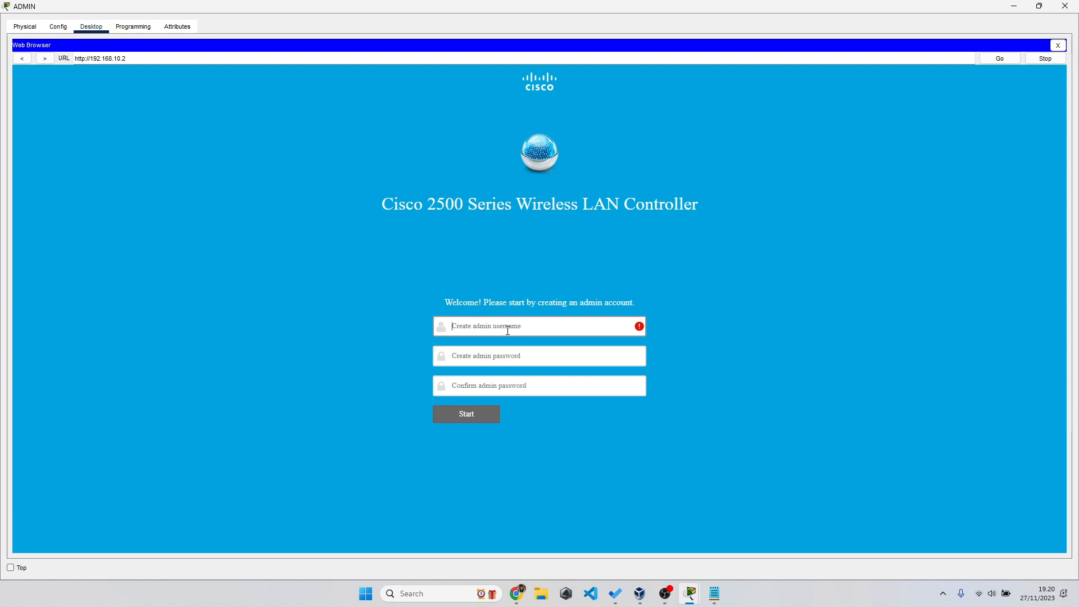
left_click_drag(384, 204, 463, 204)
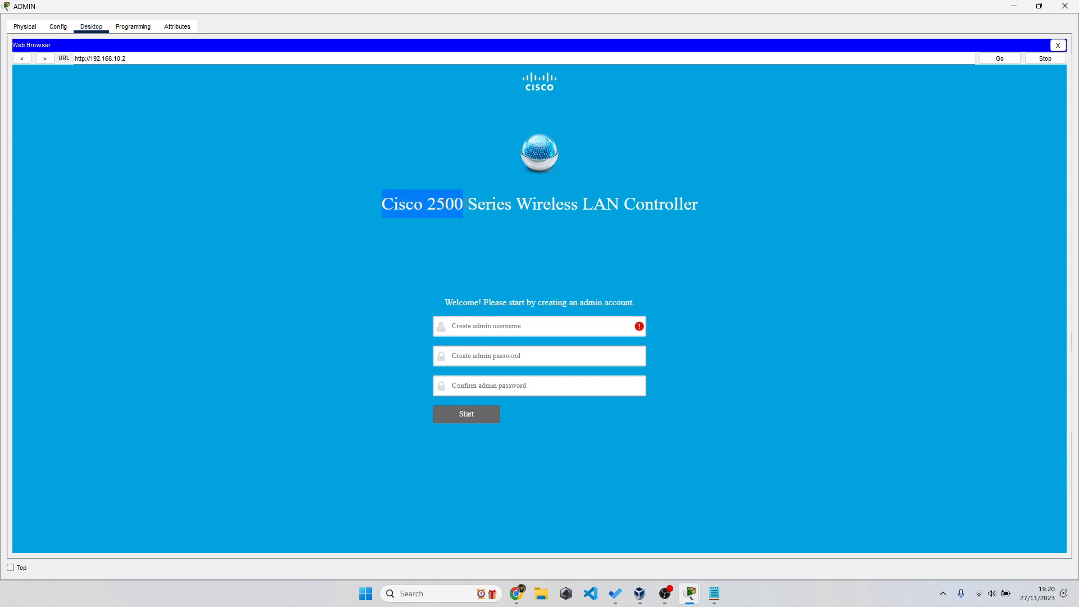
left_click(546, 330)
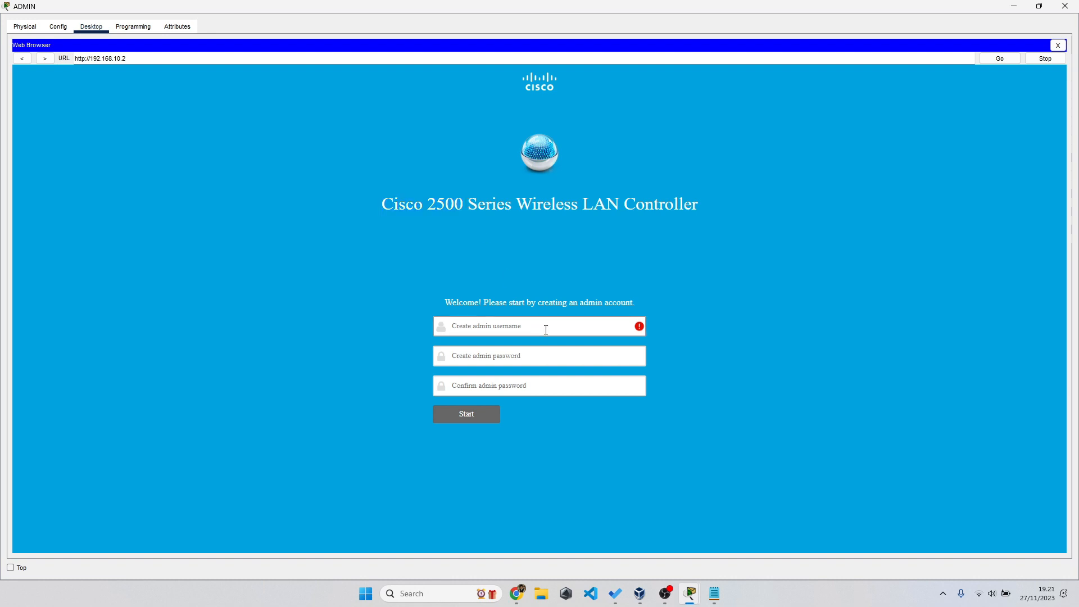
type("admin")
key("Tab")
type("C")
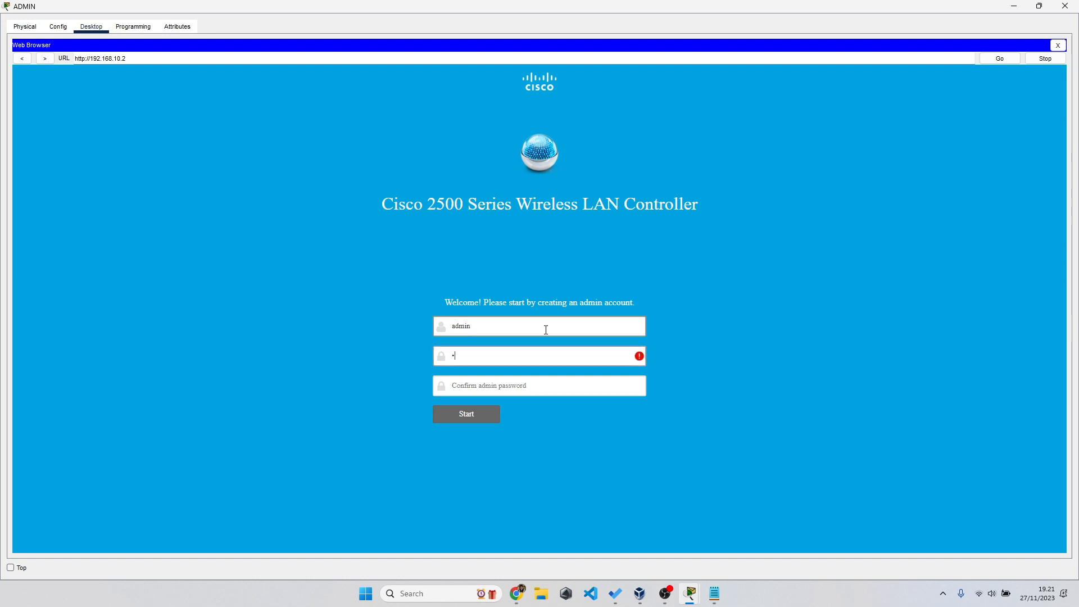
type("isco123")
- Look up the admin password in the notes, fill in the confirmation, and click Start
key("alt+Tab")
key("Tab")
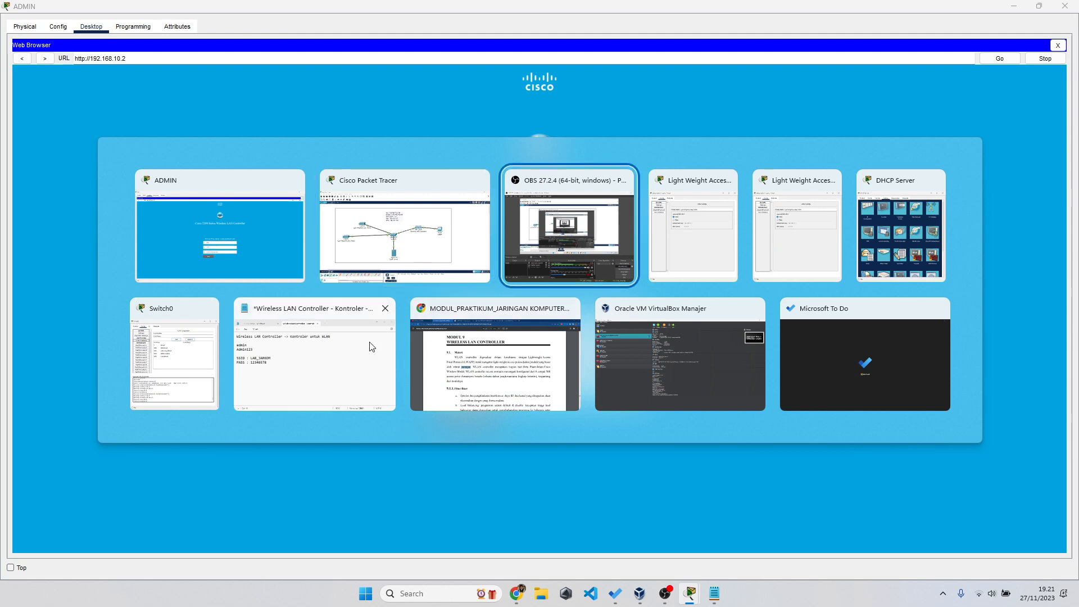
left_click(338, 346)
left_click_drag(513, 240, 454, 244)
left_click(398, 277)
left_click(486, 383)
type("A")
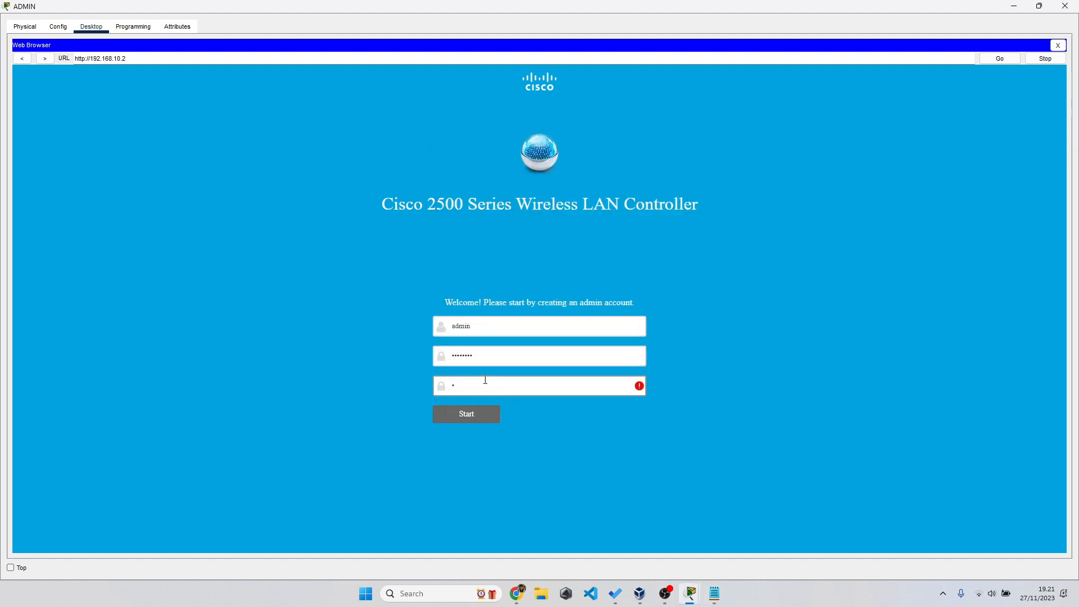
type("dmin123")
left_click(477, 414)
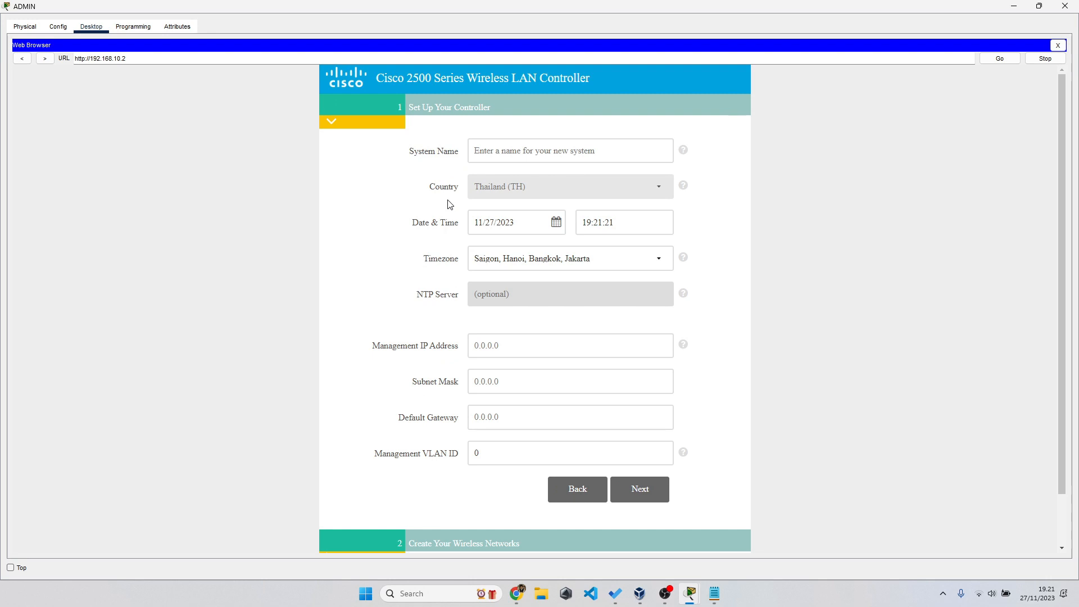
- Name the controller LABTIF and keep the Saigon, Hanoi, Bangkok, Jakarta timezone
left_click(512, 159)
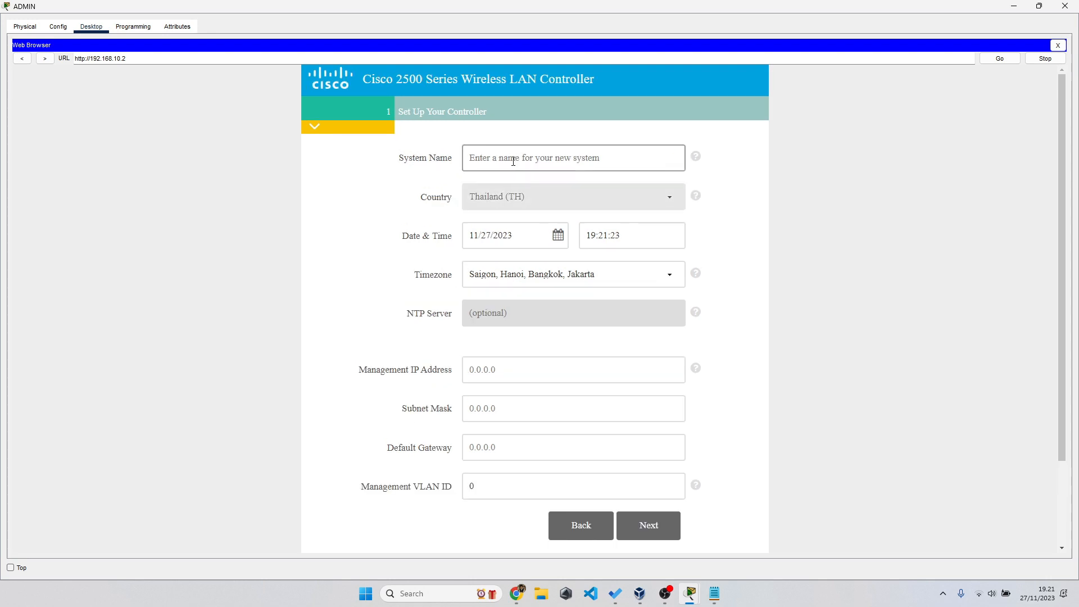
type("lab")
type("ABTIF")
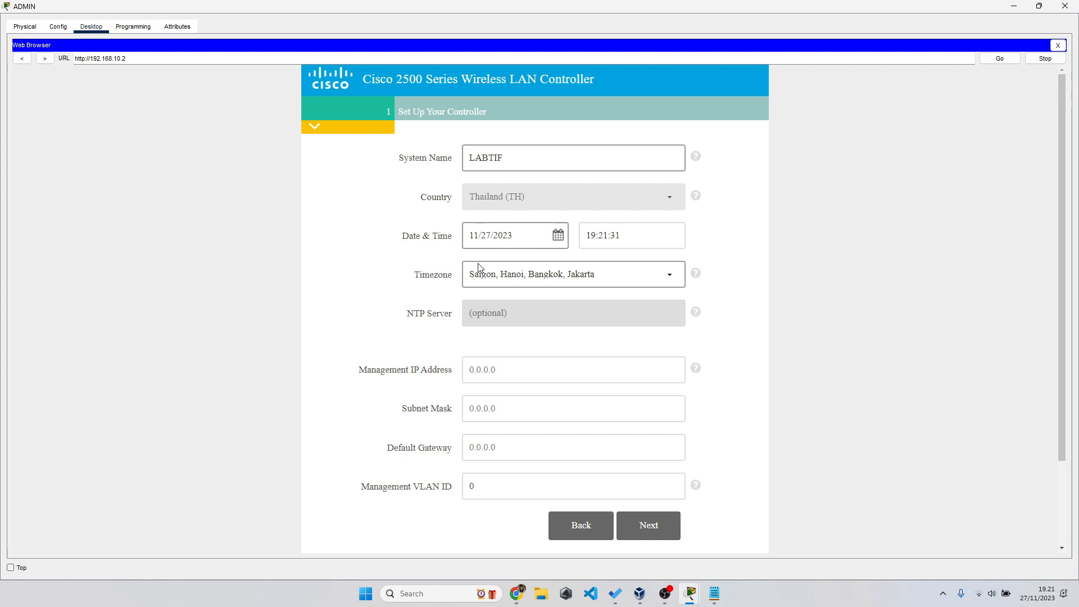
left_click(523, 200)
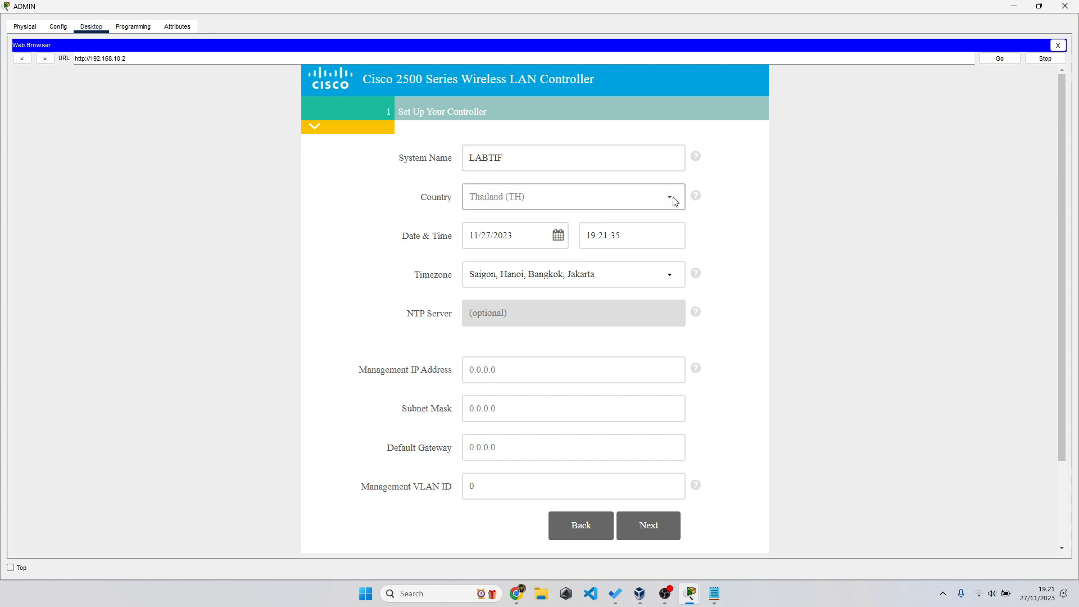
left_click(631, 283)
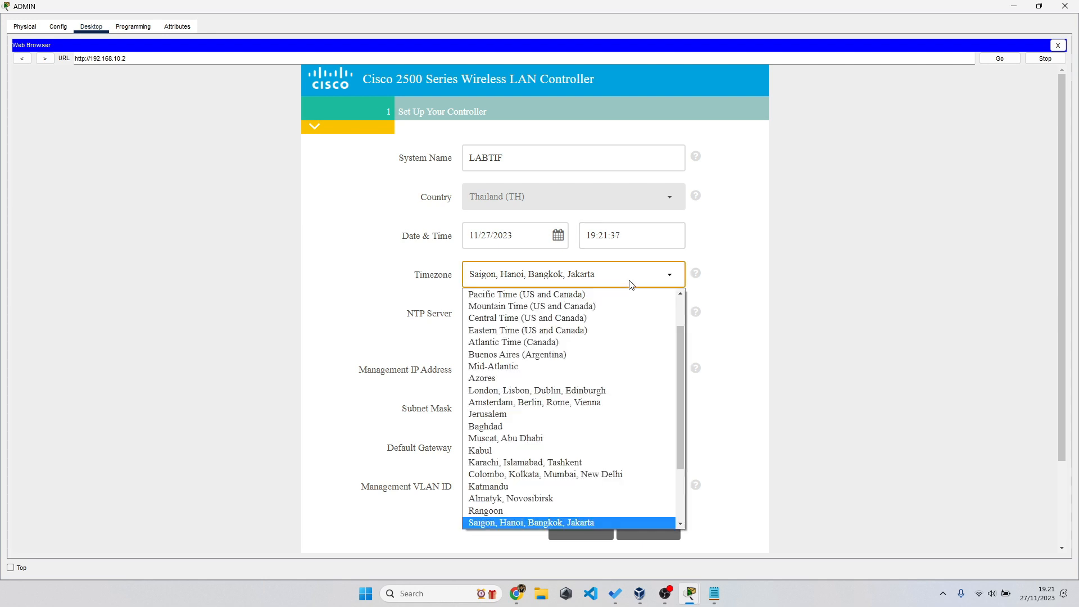
left_click(575, 520)
left_click(508, 235)
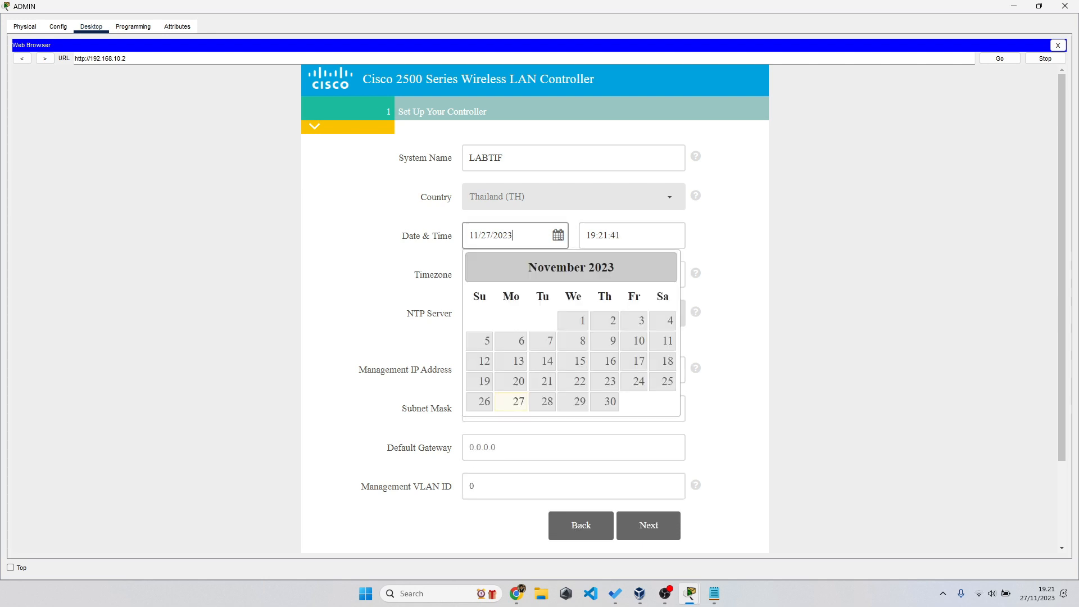
left_click(729, 224)
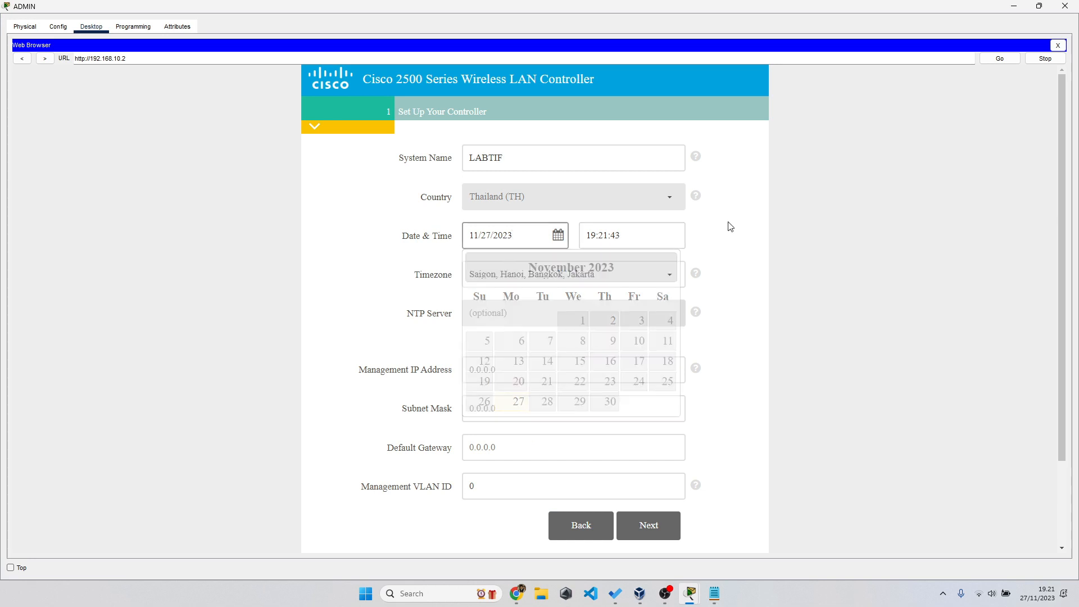
left_click_drag(614, 240, 585, 243)
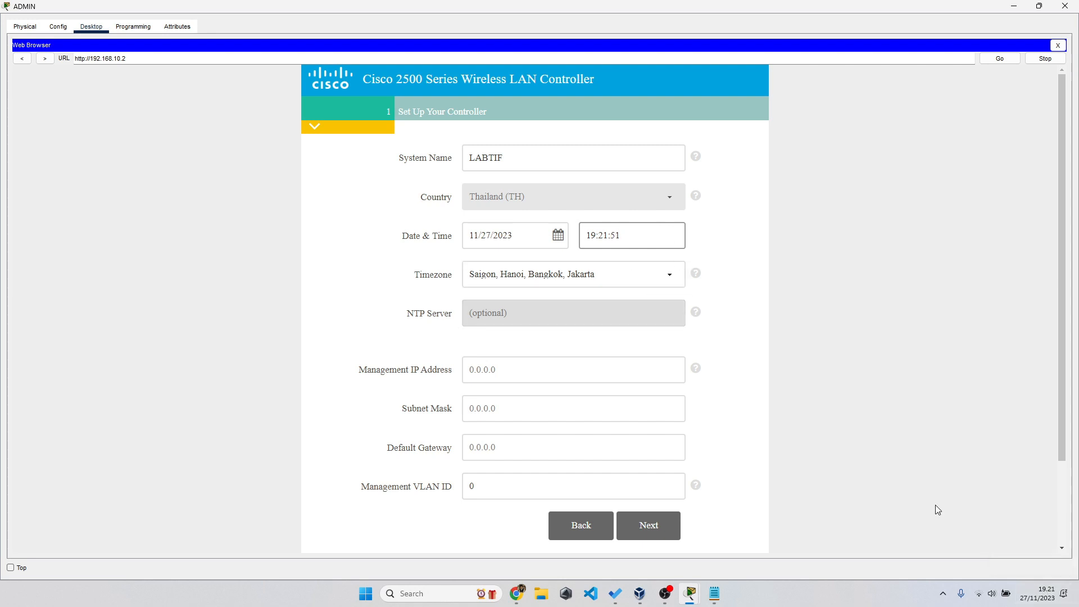
- Enter management IP 192.168.10.2, subnet mask 255.255.255.240 and default gateway 192.168.10.1
left_click(551, 376)
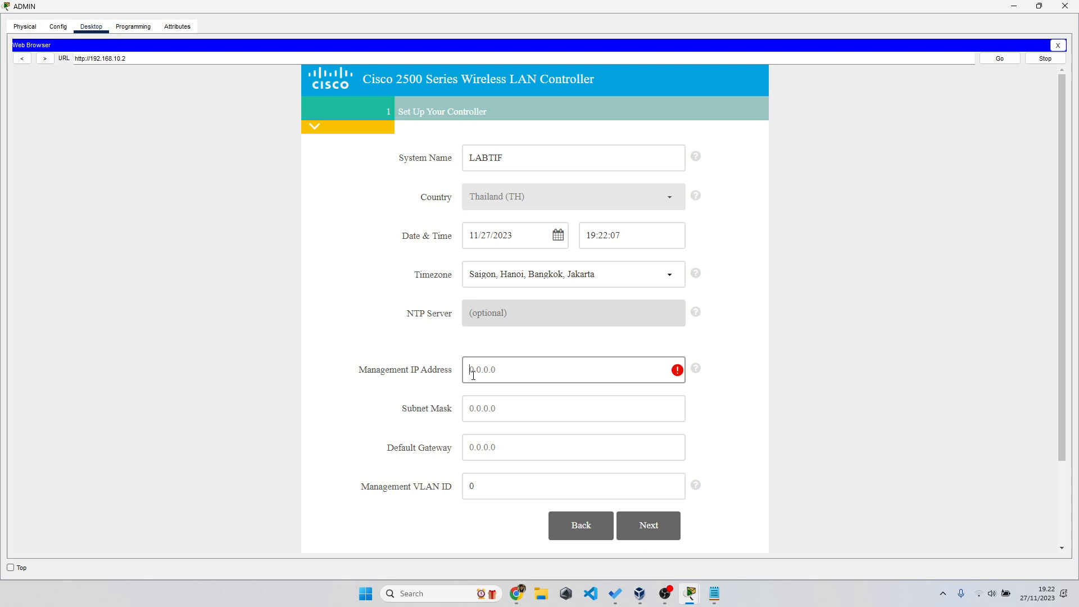
type("192.168.10.2")
key("Tab")
type("255.255.255.240")
key("Tab")
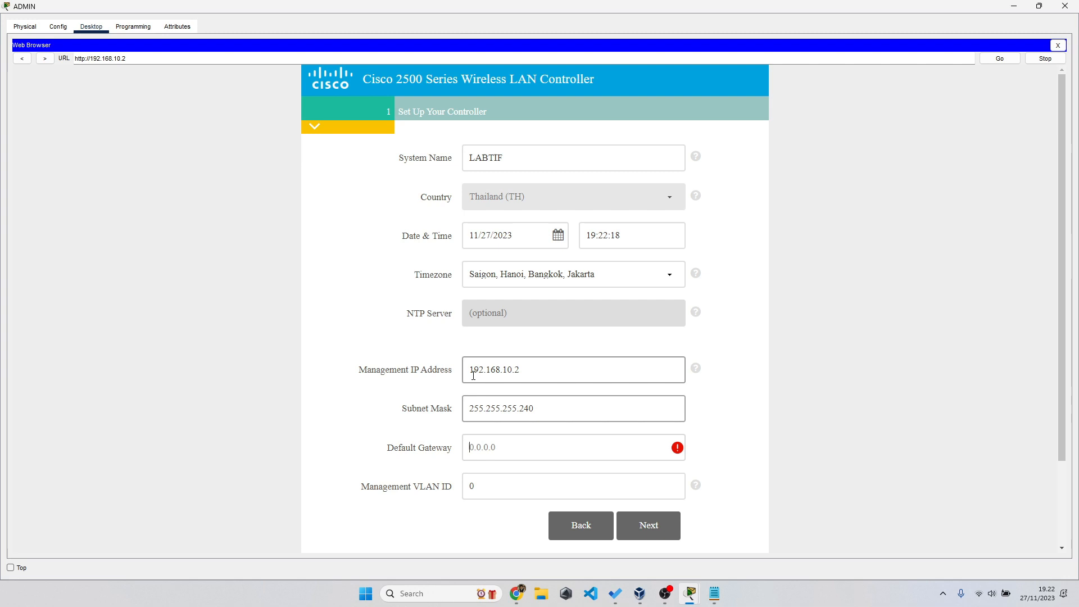
type("192.168.10.1")
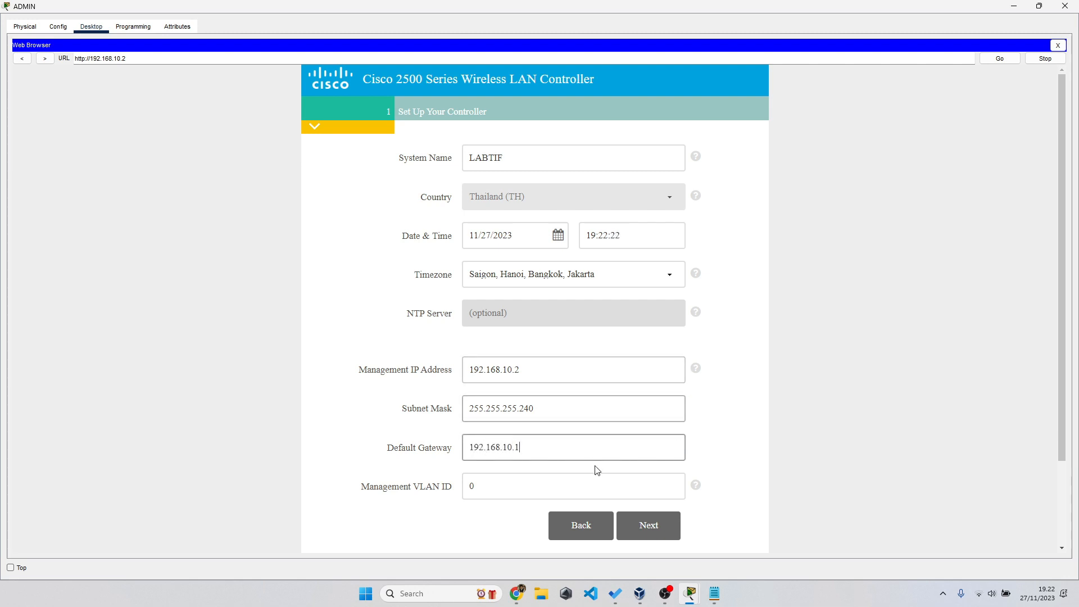
- Create the employee network LAB_JARKOM with WPA2 Personal security
scroll(674, 498, "down", 2)
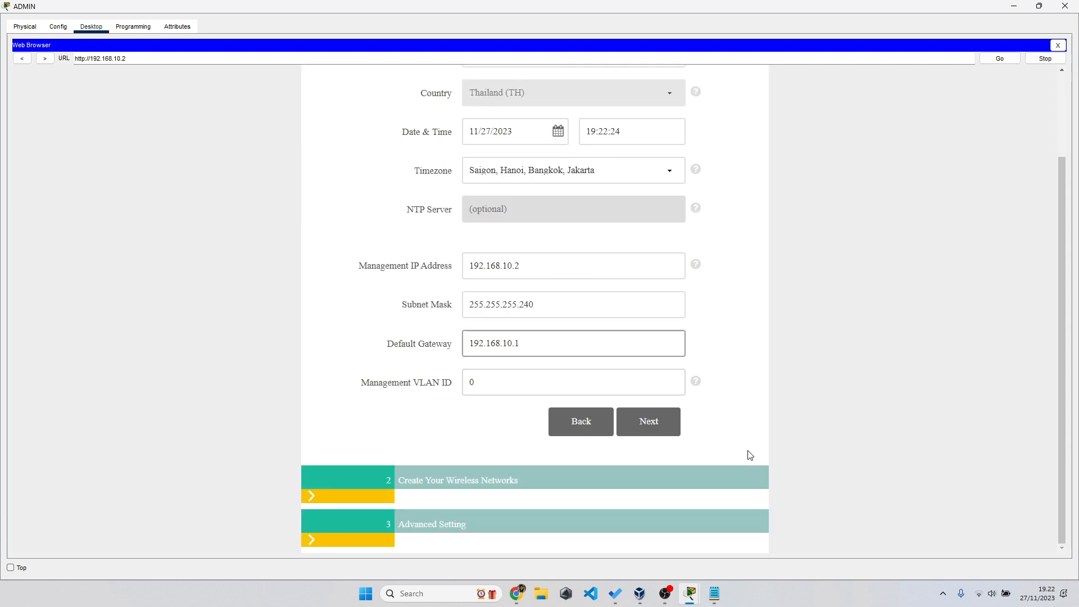
left_click(651, 430)
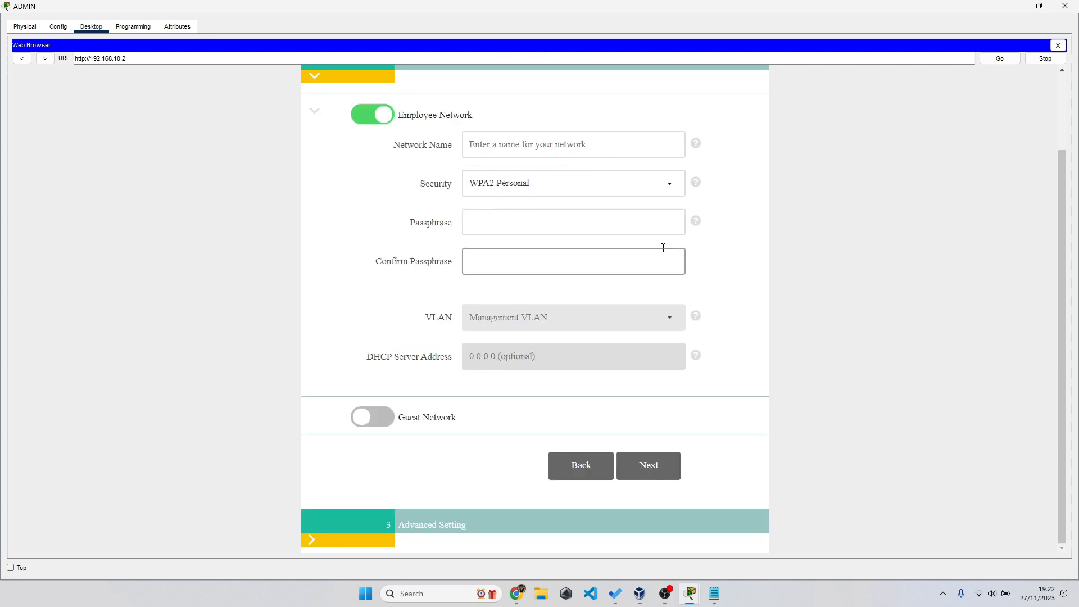
scroll(665, 244, "up", 3)
left_click(527, 240)
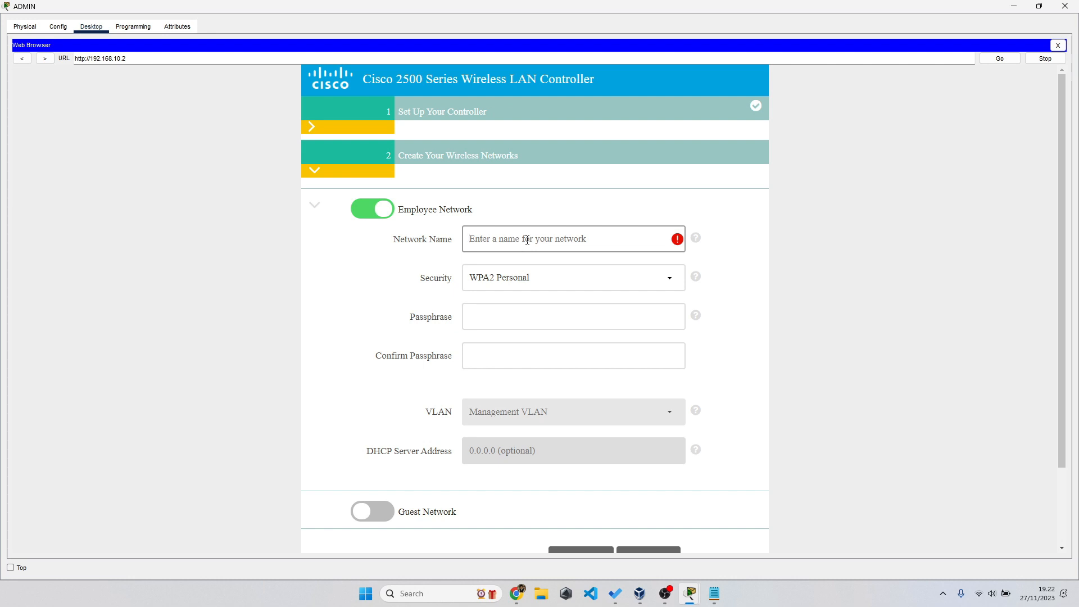
type("LAB_JARKOM")
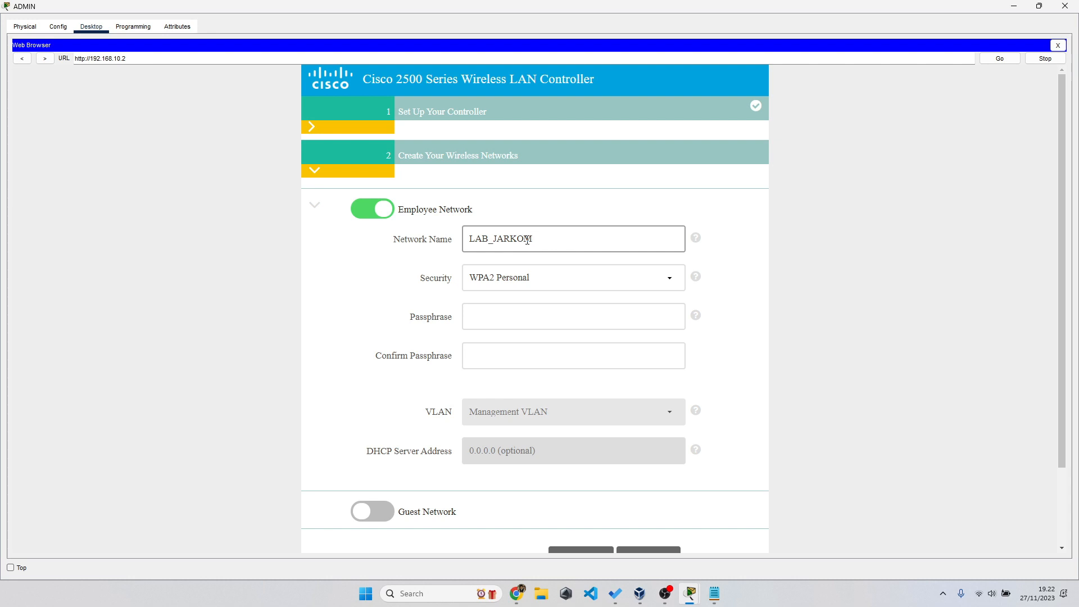
left_click(509, 281)
left_click(514, 278)
- Enter and confirm the wireless passphrase, then continue to Advanced Setting
left_click(476, 315)
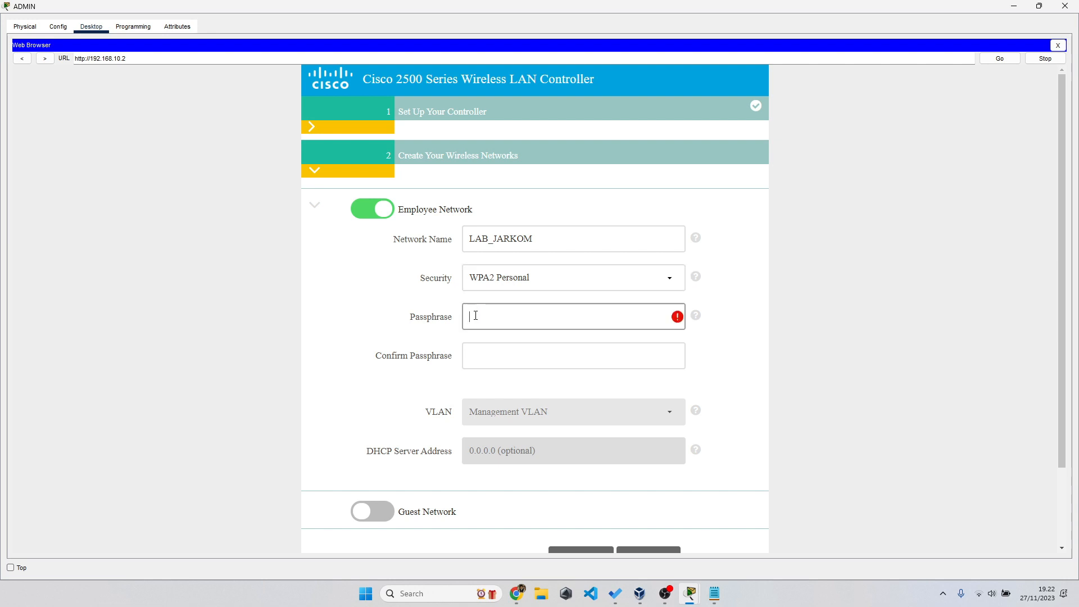
type("••••••••")
left_click(475, 354)
type("••••••••")
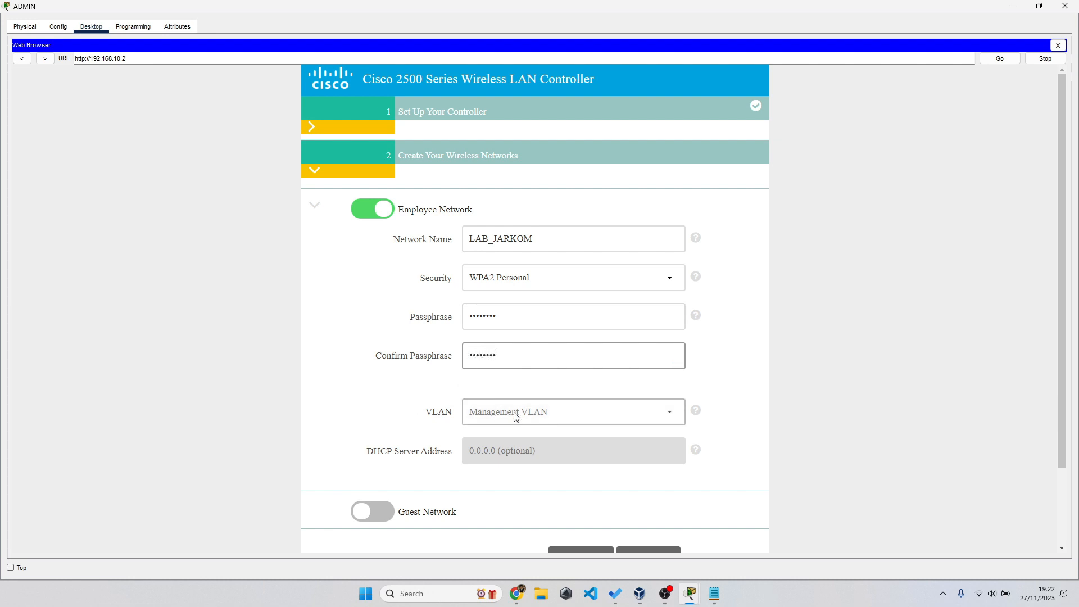
scroll(769, 371, "down", 3)
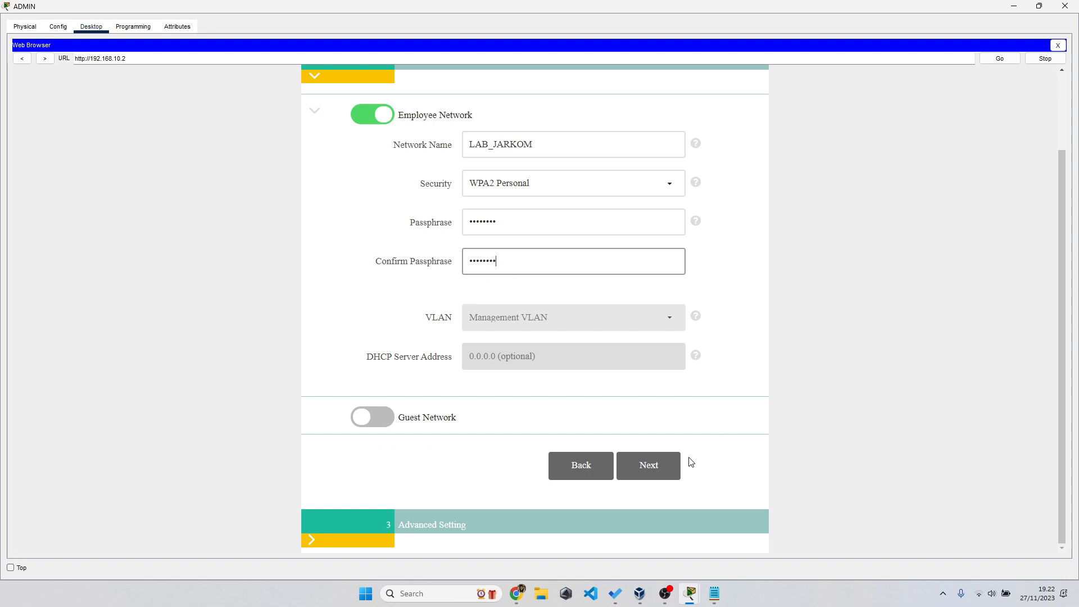
left_click(665, 478)
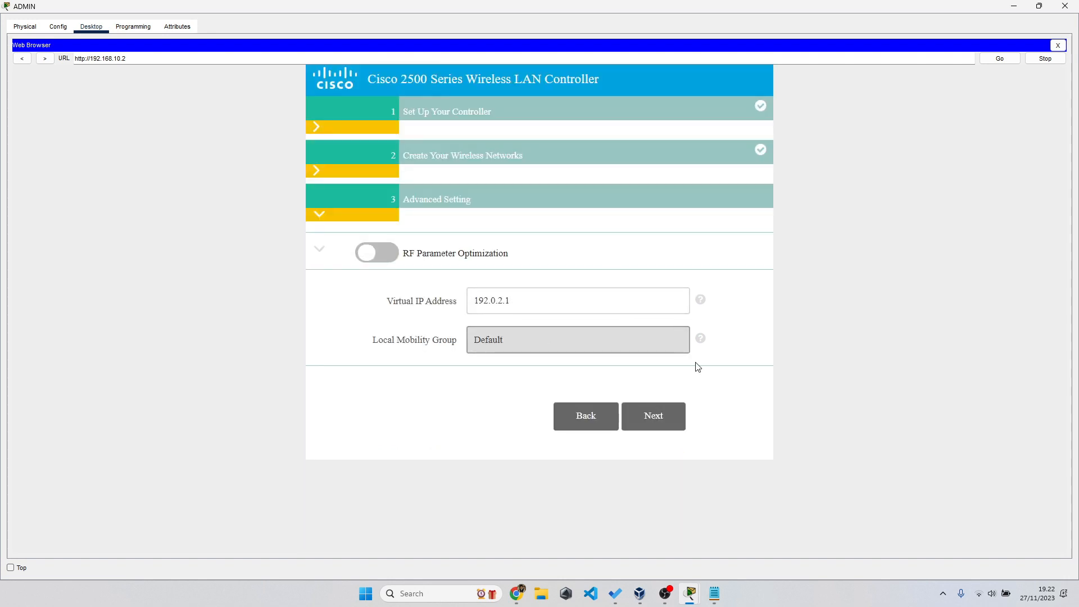
- Pass Advanced Setting, check management IP 192.168.10.2 in the summary, and apply the settings
left_click(676, 416)
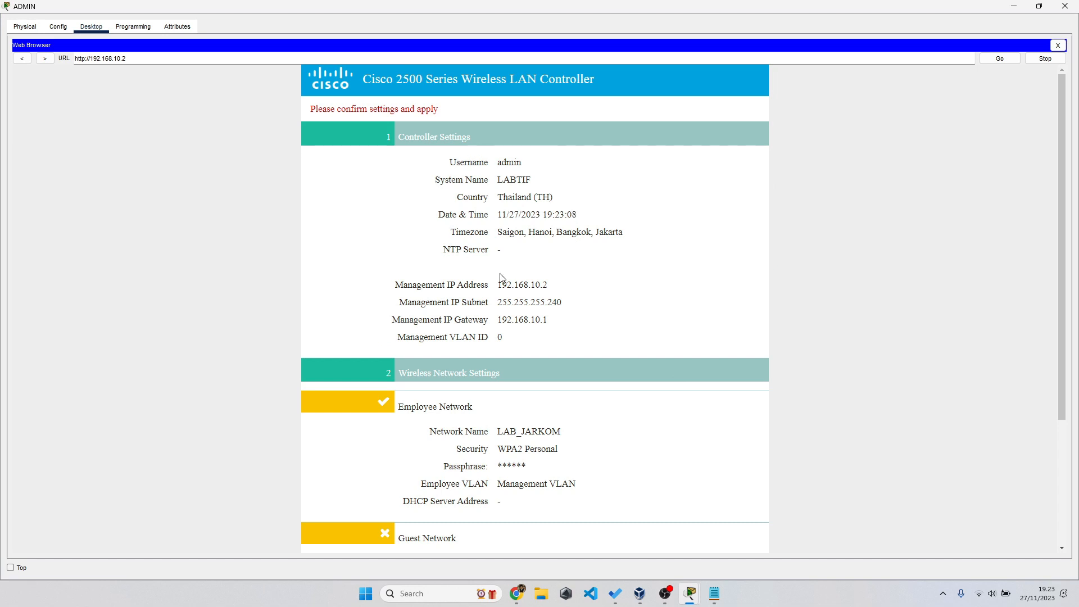
left_click_drag(501, 279, 552, 284)
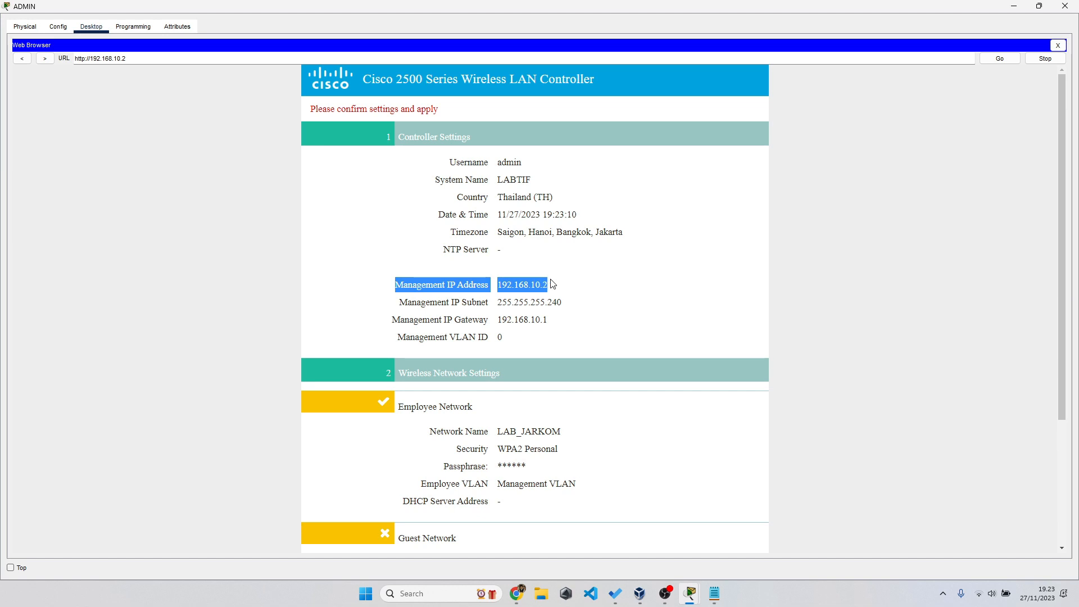
scroll(552, 284, "down", 3)
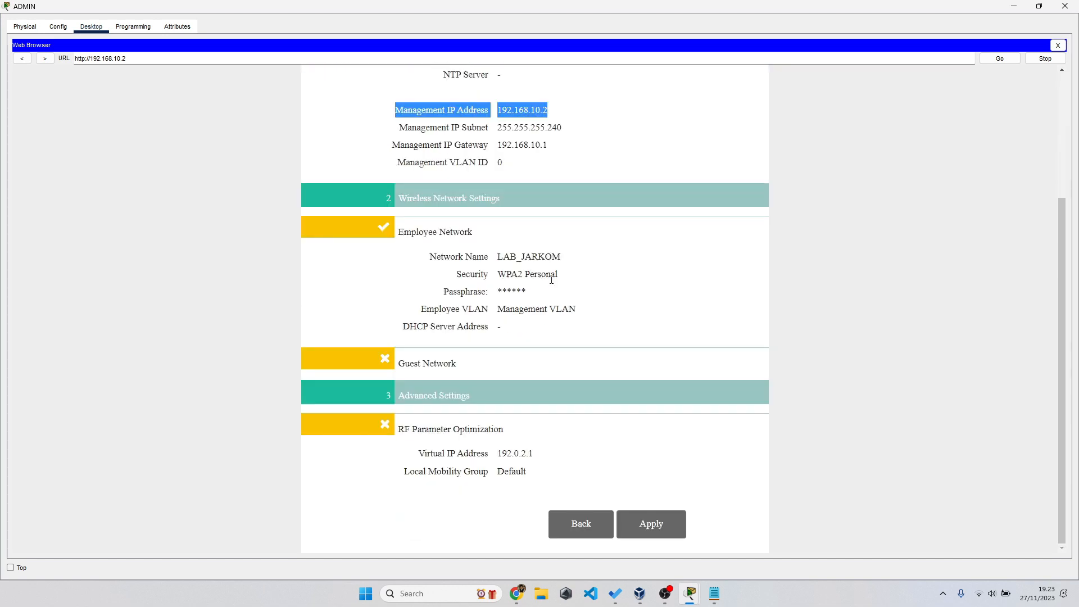
left_click(669, 524)
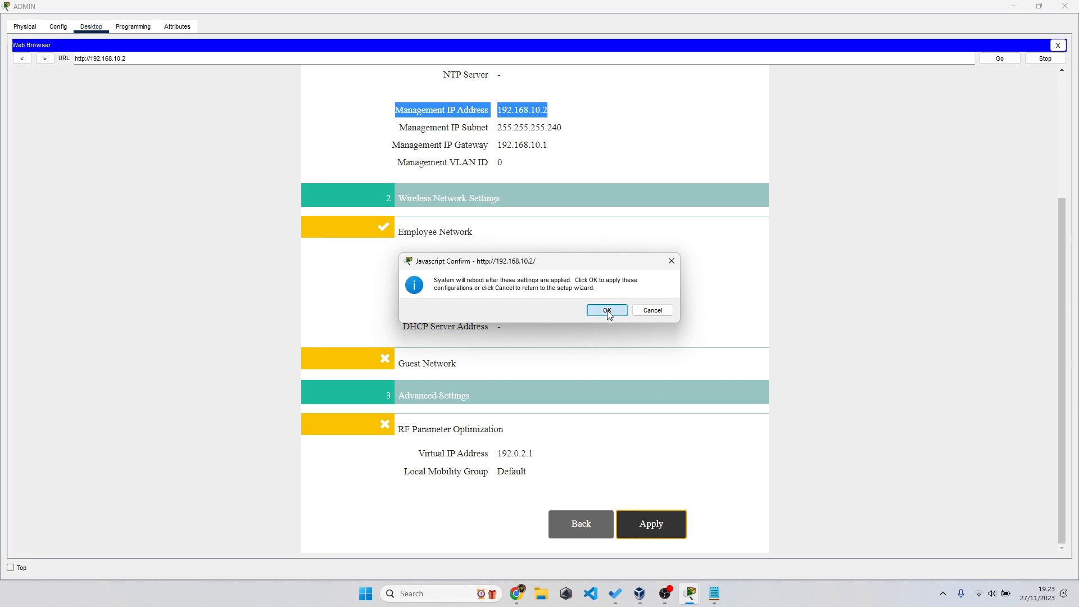
- Approve the controller reboot and fast-forward simulation time so the links come up
left_click(607, 310)
left_click_drag(428, 3, 837, 166)
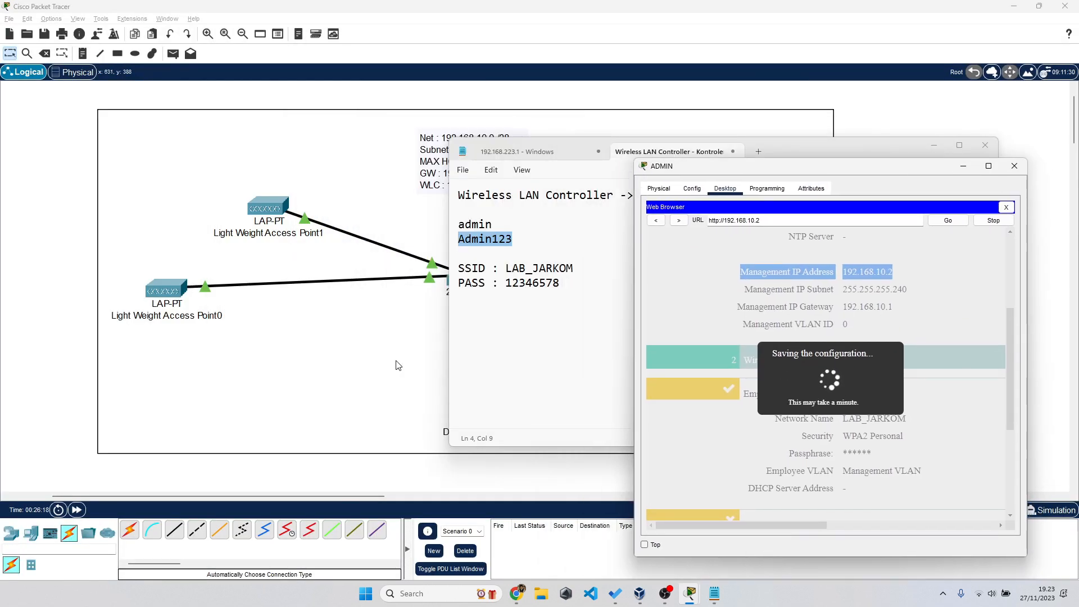
left_click(398, 365)
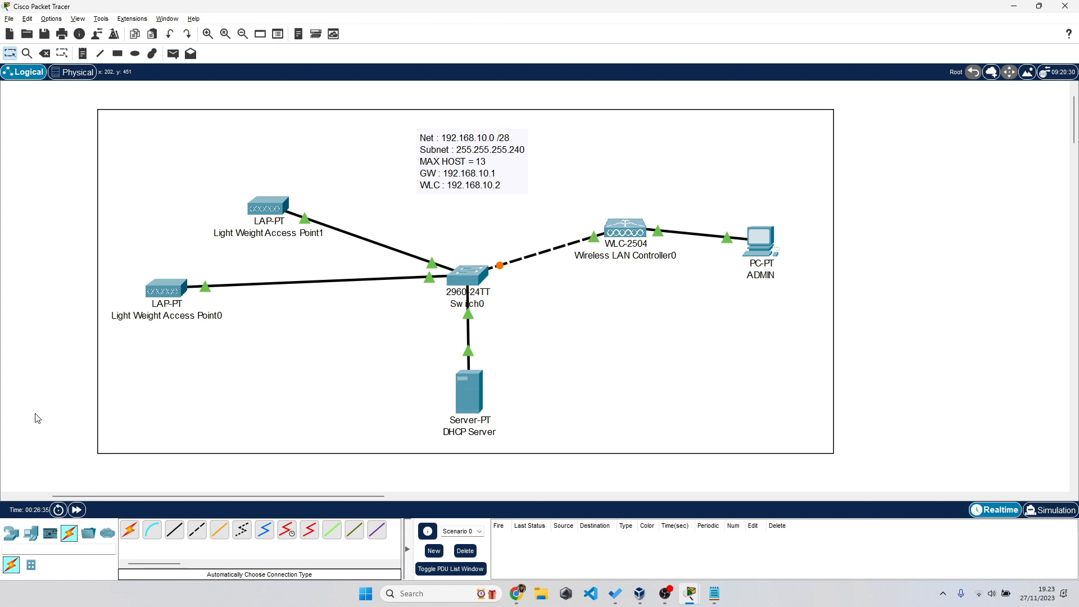
left_click(78, 512)
left_click(760, 240)
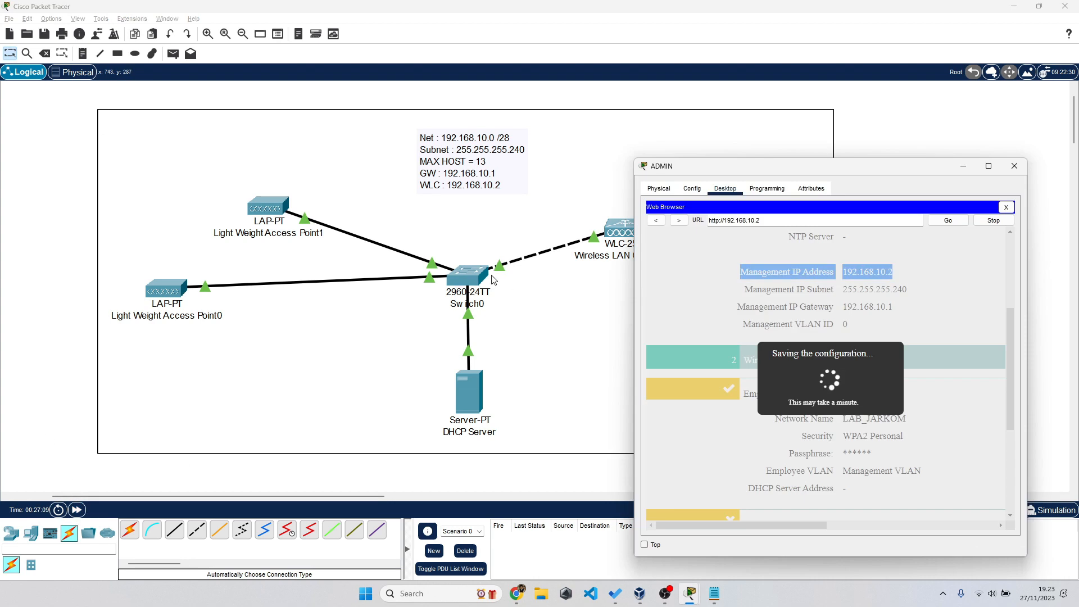
double_click(769, 169)
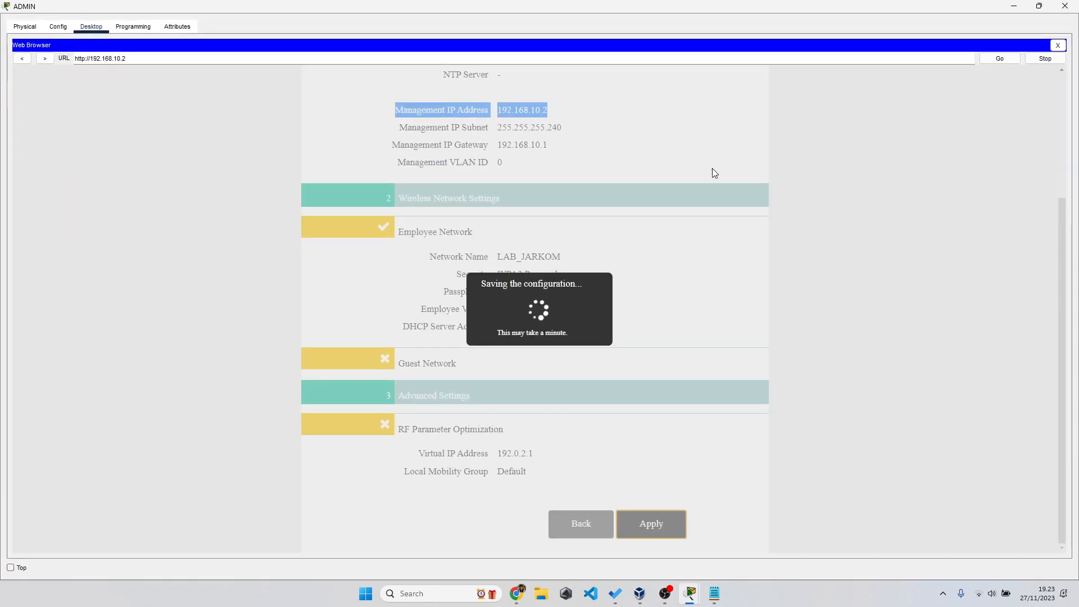
left_click(101, 63)
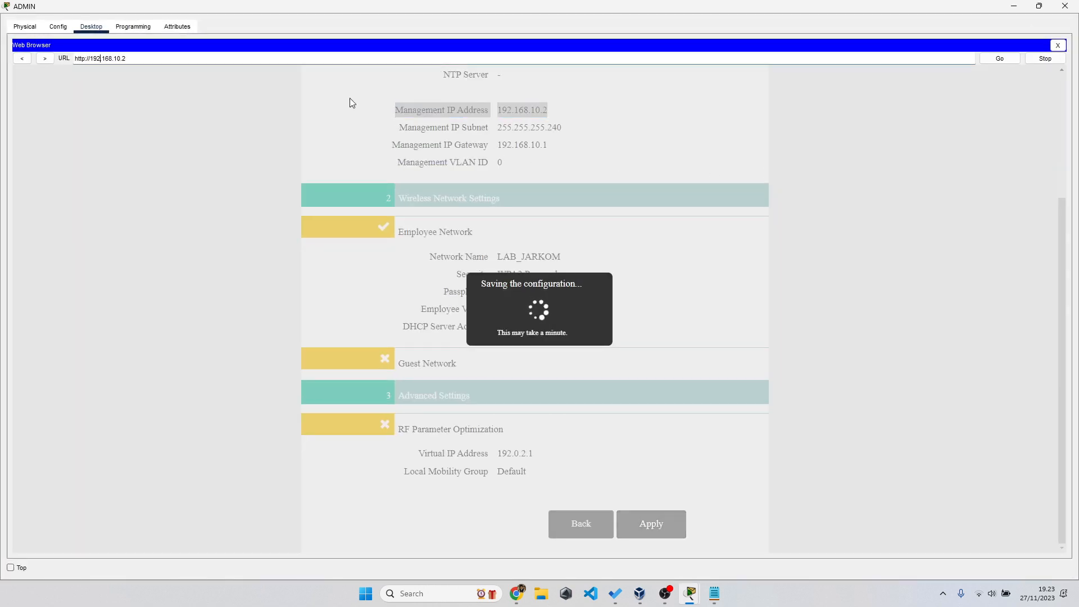
left_click(1015, 61)
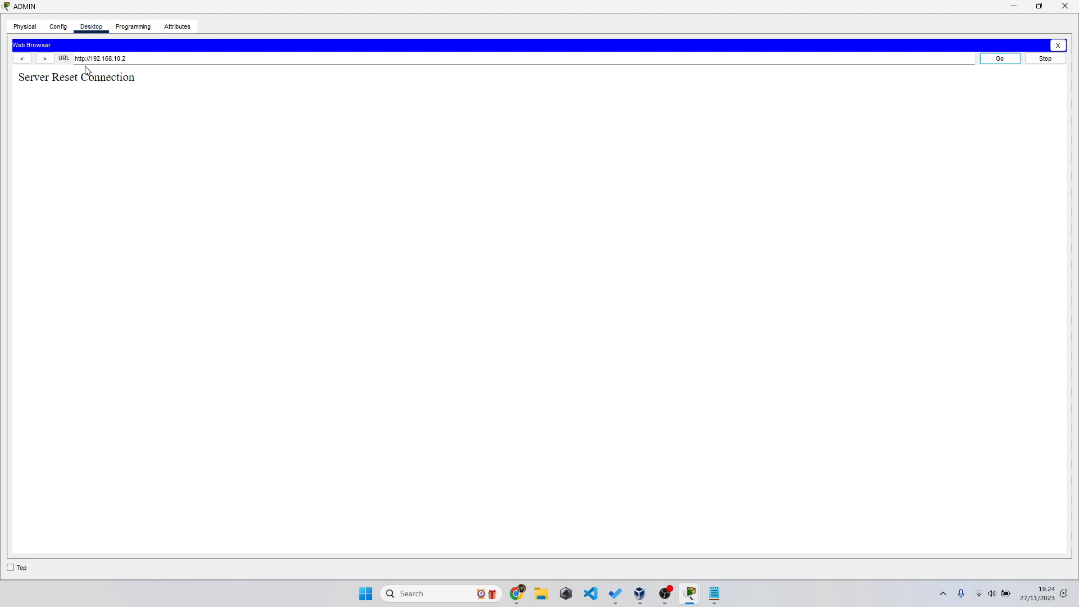
left_click(84, 59)
type("s")
key("Return")
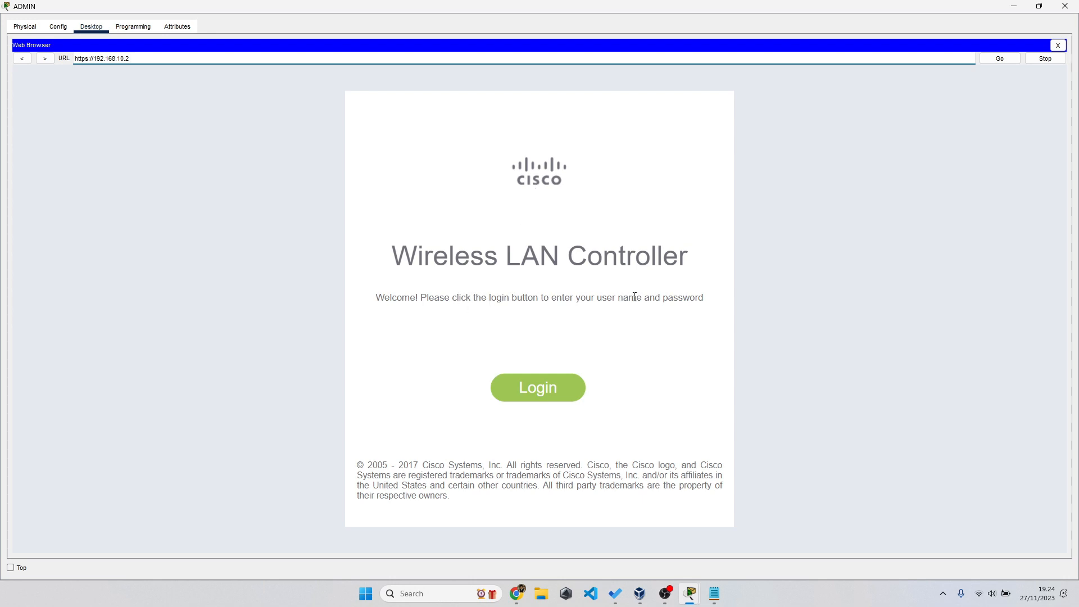
- Sign in to the Wireless LAN Controller with the admin username and password
left_click(535, 394)
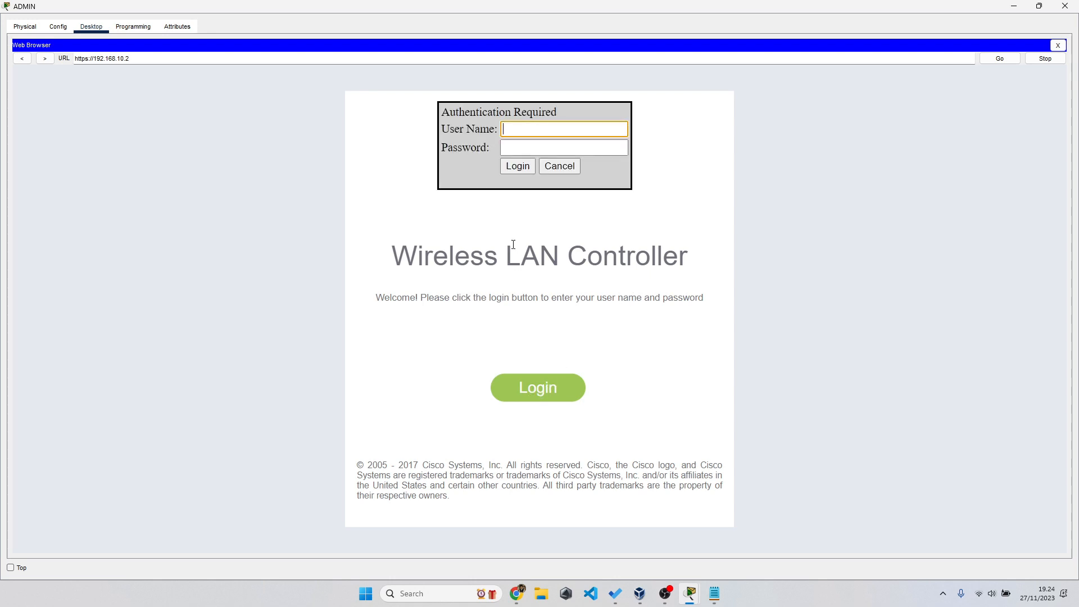
type("admin")
key("Tab")
type("adm")
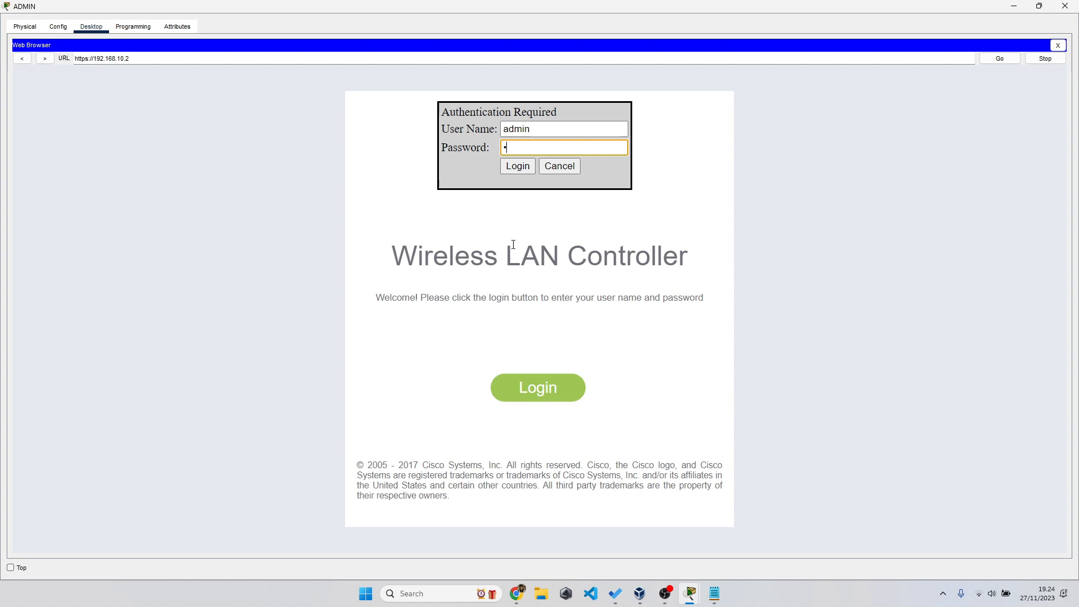
type("in123")
key("alt+Tab")
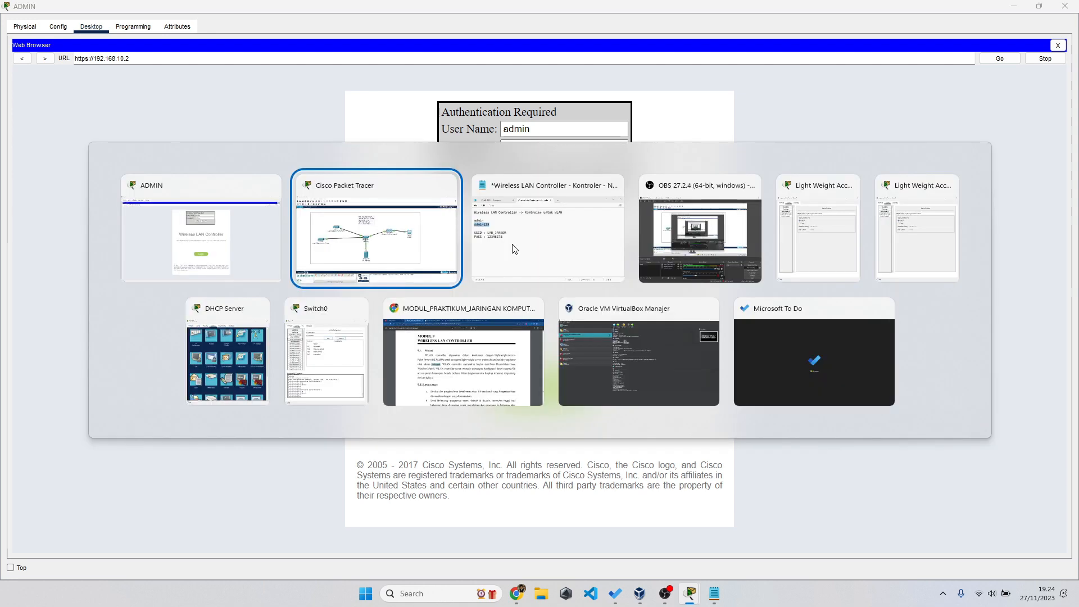
key("alt+Tab")
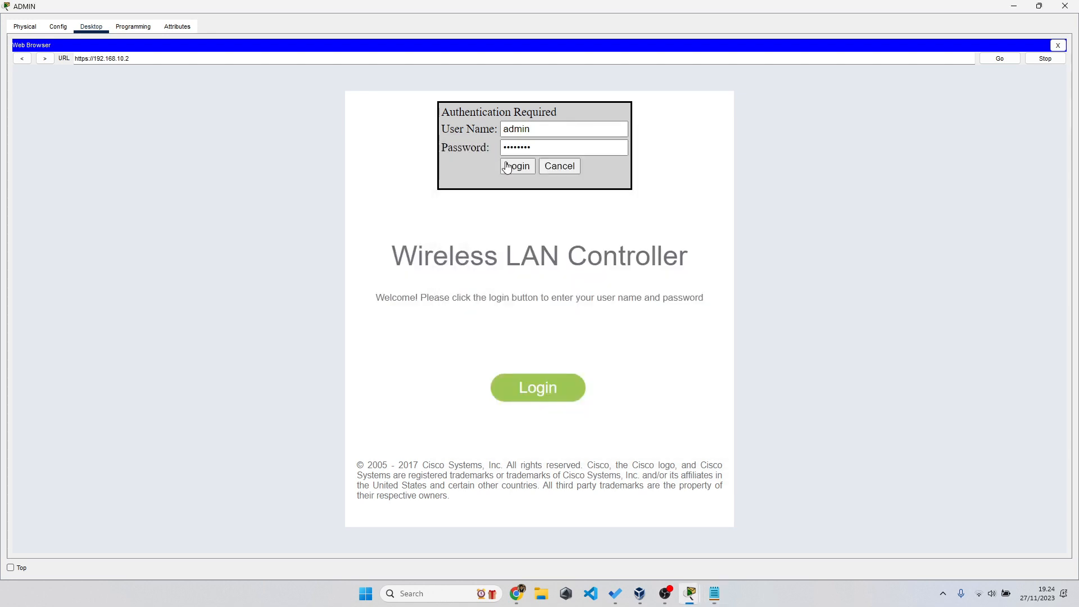
left_click(521, 172)
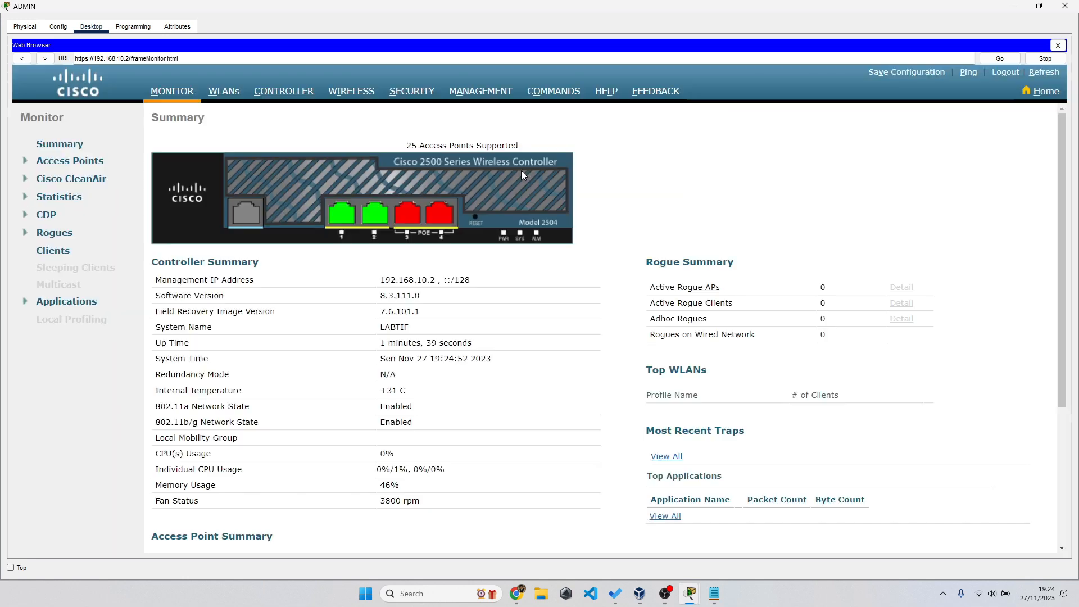
- Check the Access Point Summary shows both AP radios up, then shrink the ADMIN window
scroll(521, 171, "down", 3)
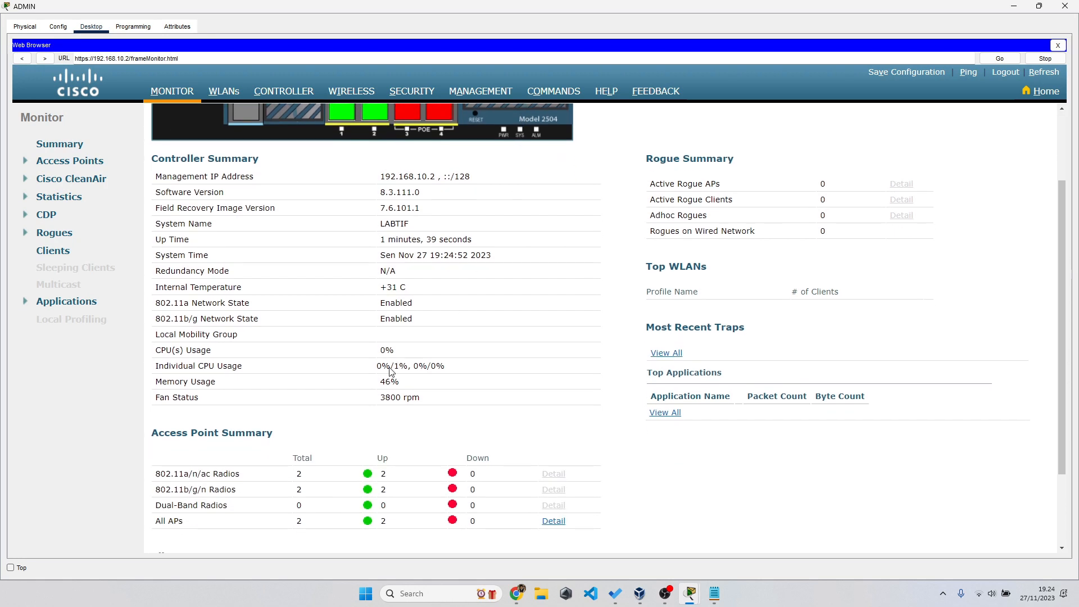
left_click_drag(159, 477, 481, 521)
left_click(379, 425)
scroll(379, 426, "down", 1)
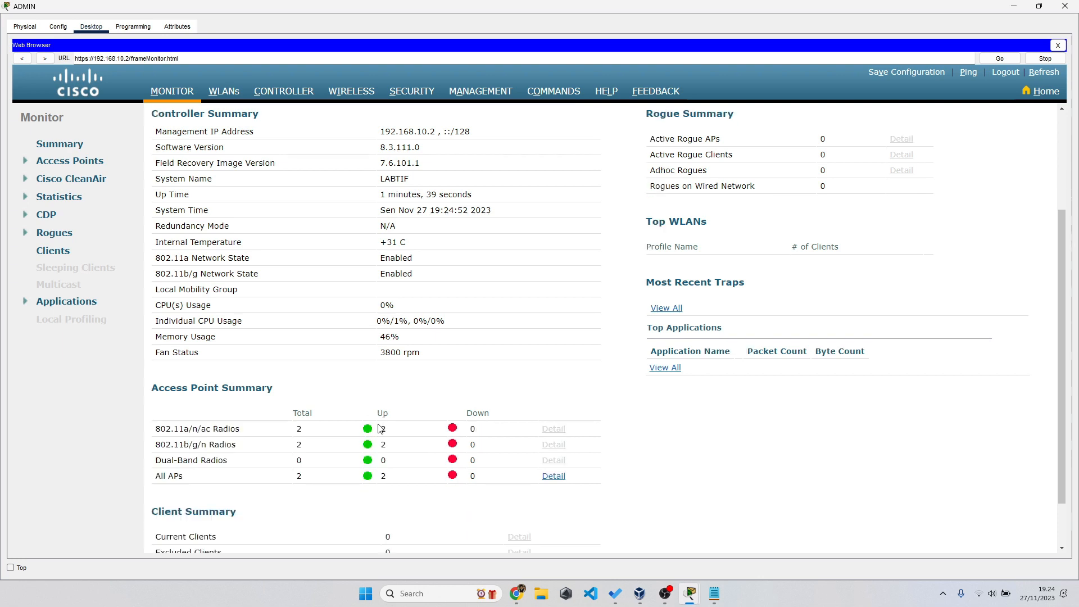
scroll(380, 428, "down", 1)
left_click_drag(153, 335, 297, 344)
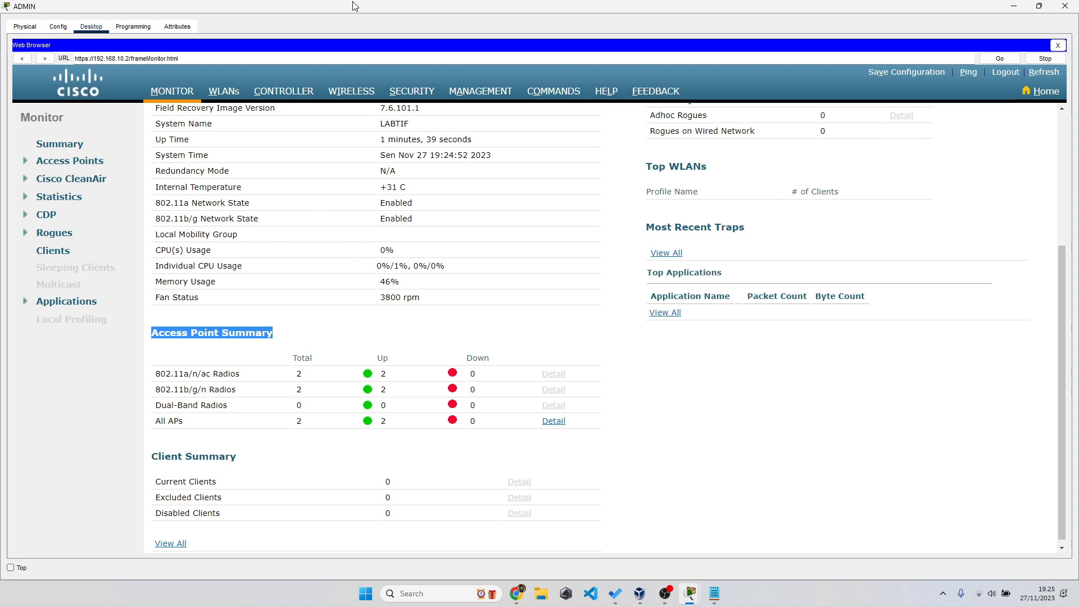
left_click_drag(353, 7, 559, 90)
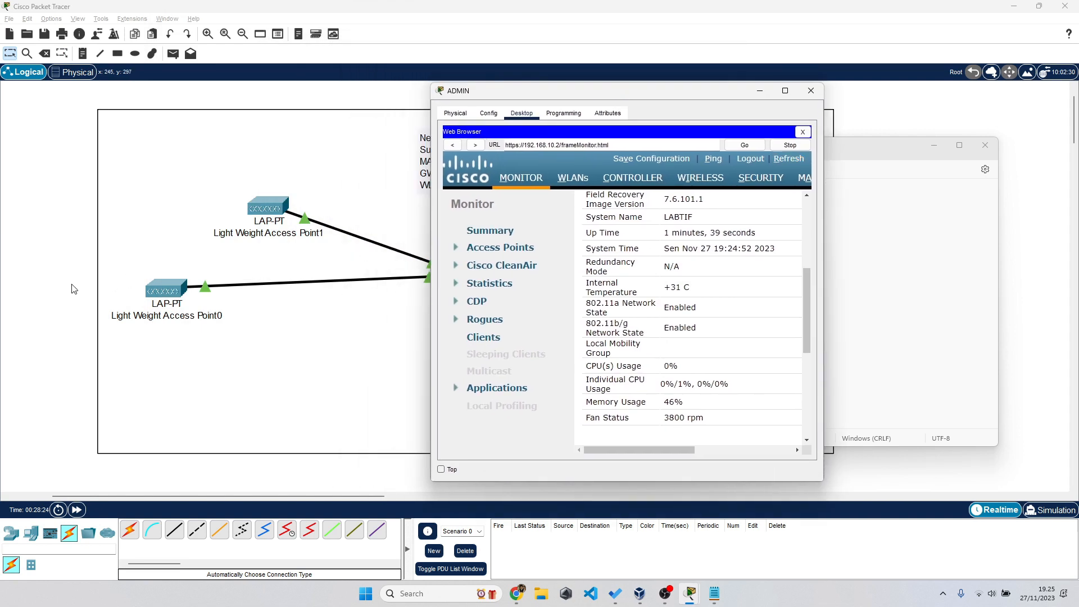
- Inspect Light Weight Access Point1 on the topology canvas
left_click(71, 285)
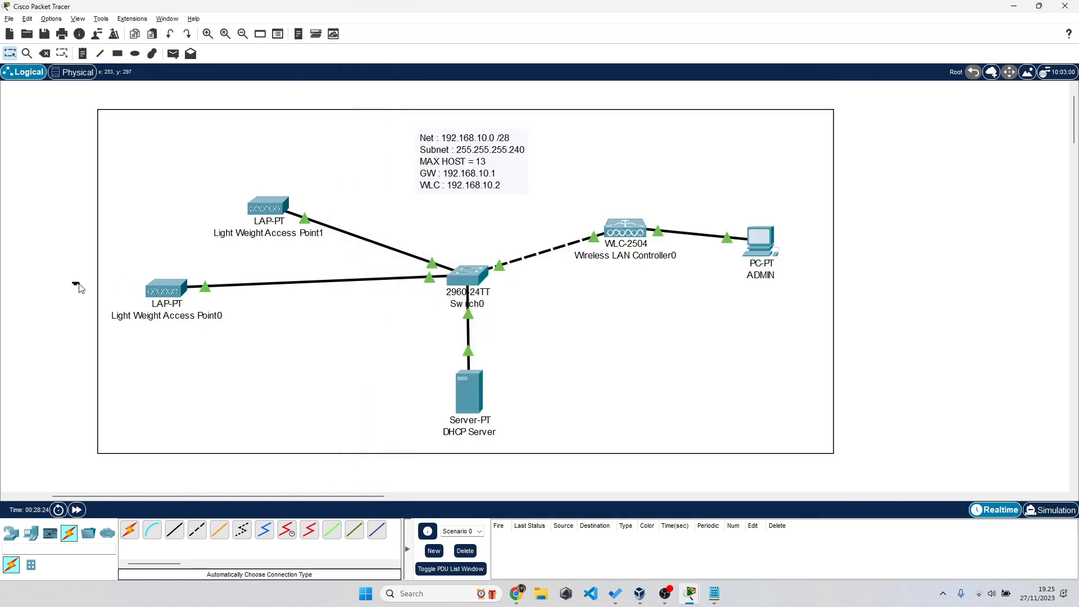
left_click(68, 214)
left_click_drag(73, 177, 294, 234)
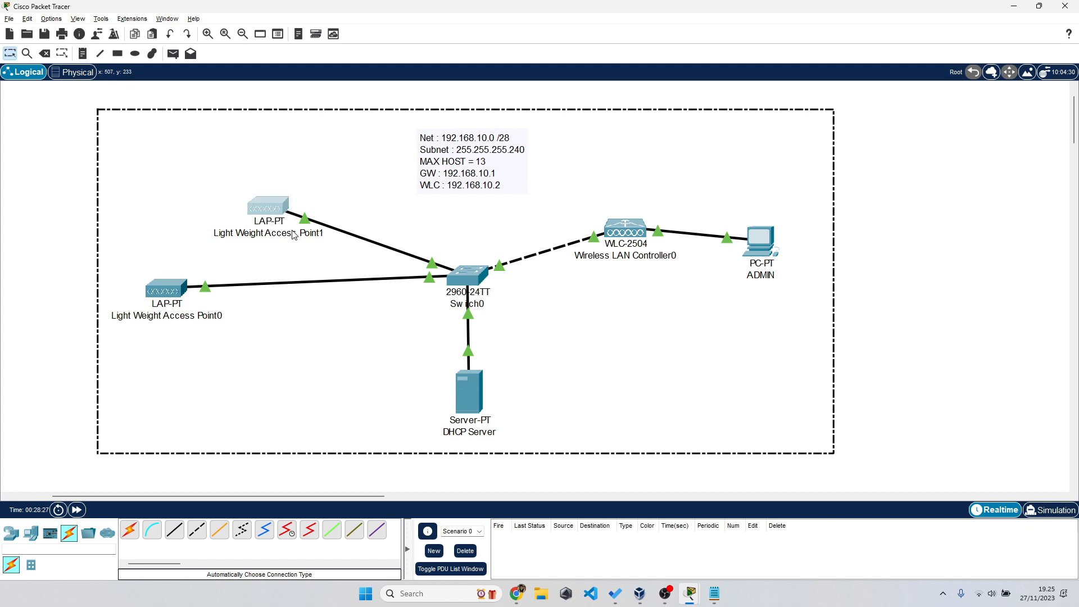
left_click(932, 416)
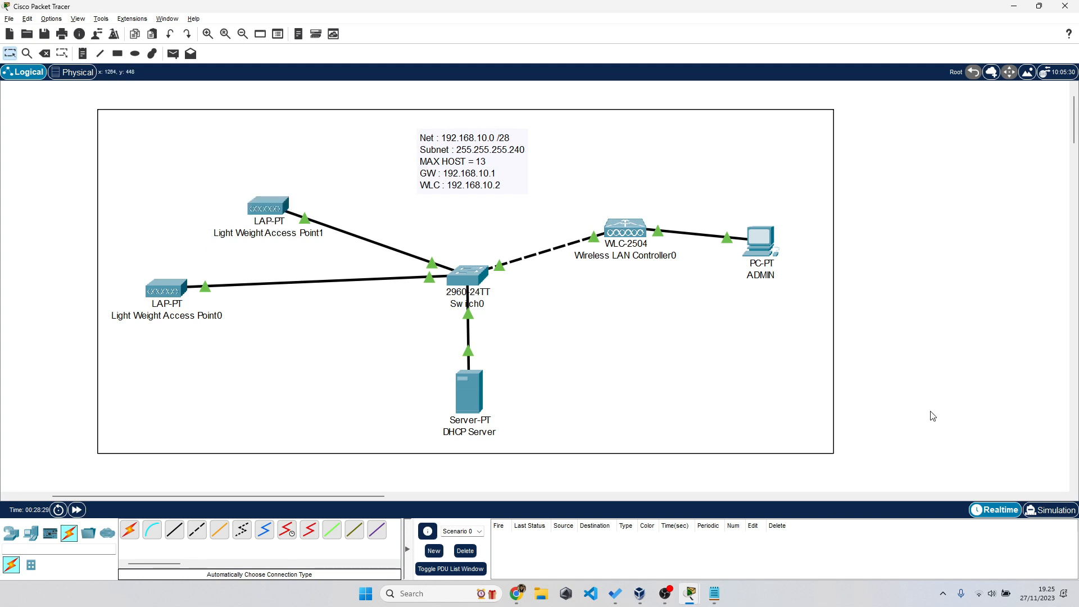
- Maximize the ADMIN browser and go to the controller's WLANs page
key("alt+Tab")
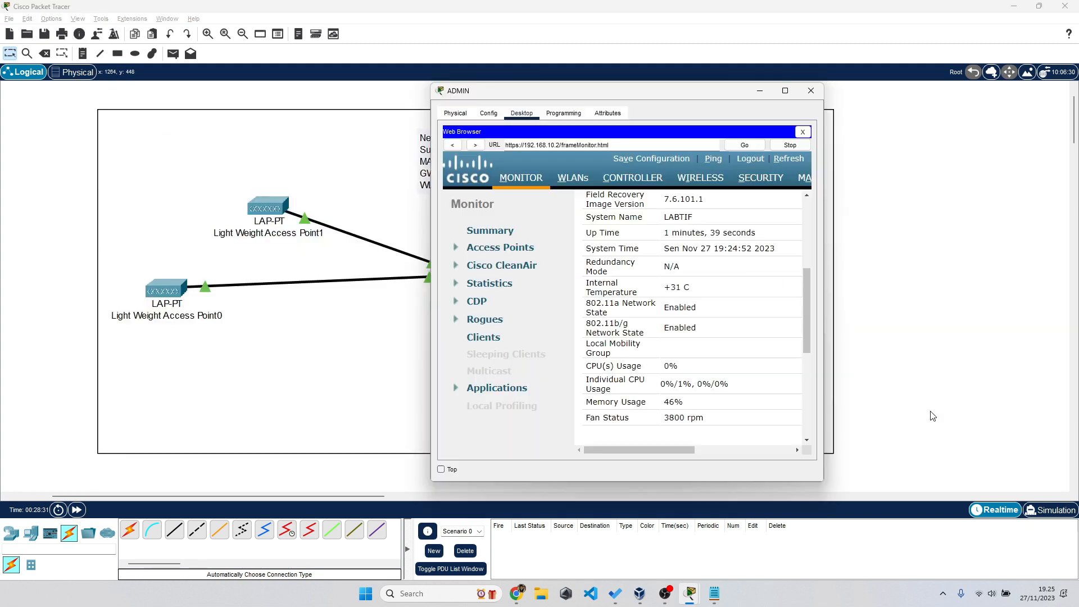
double_click(652, 93)
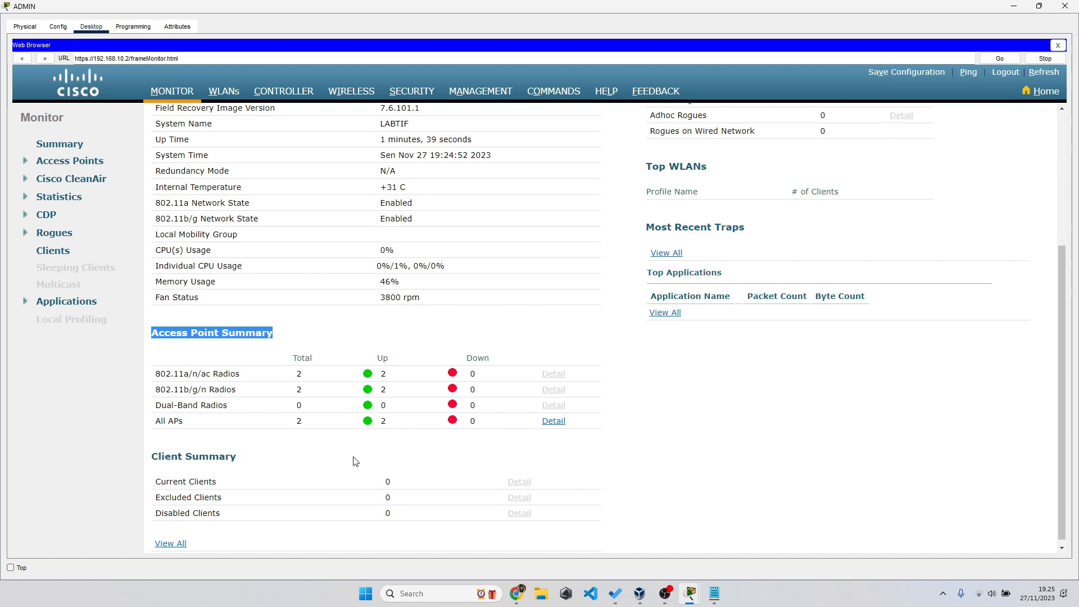
scroll(404, 251, "up", 3)
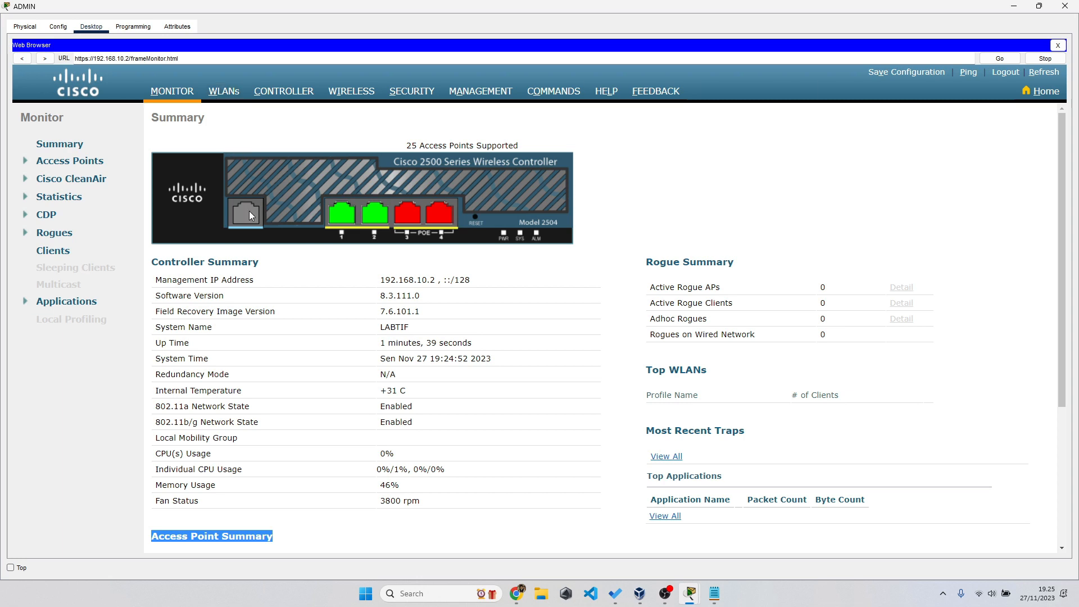
scroll(289, 420, "down", 3)
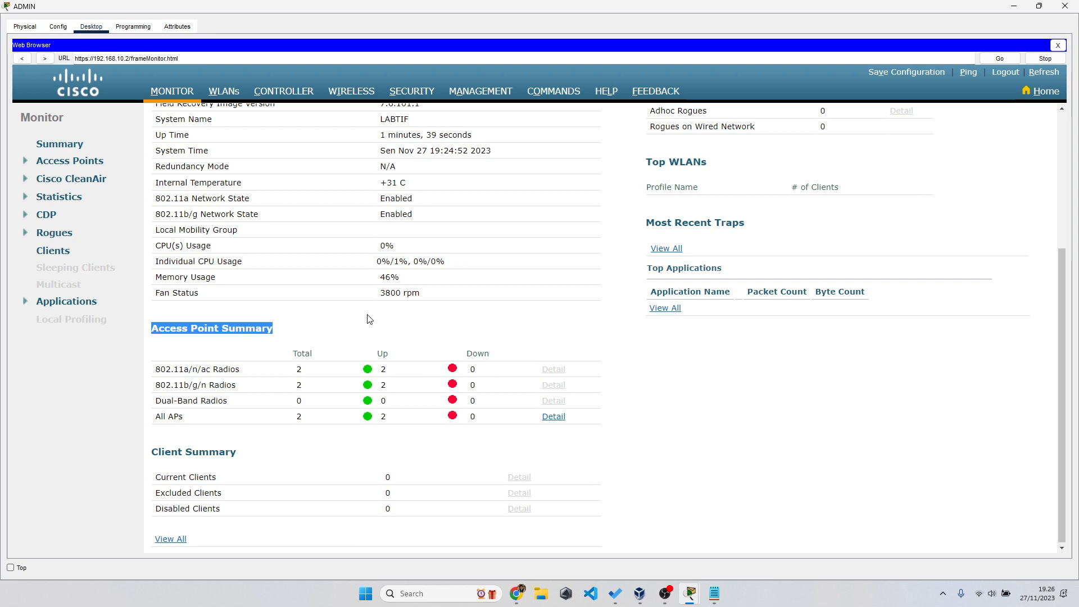
scroll(369, 319, "up", 3)
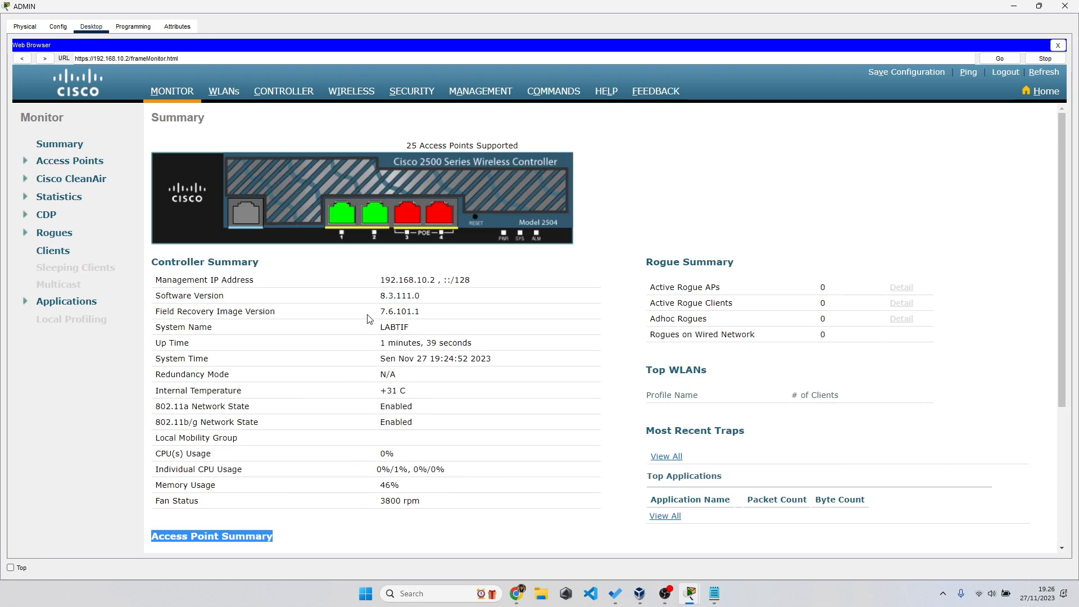
left_click(216, 94)
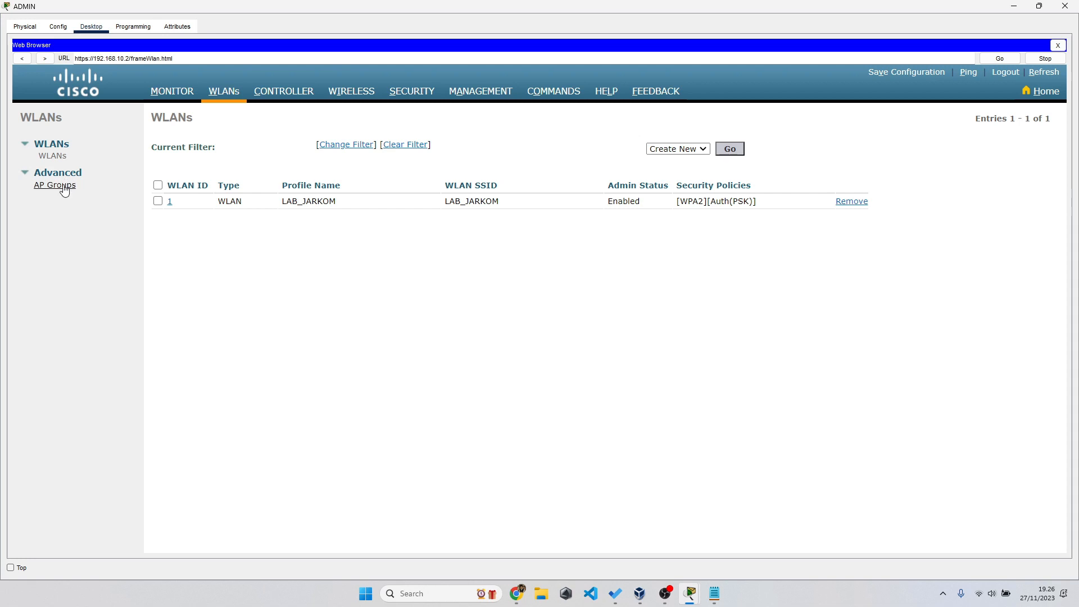
- Open AP group default-group and review its two access points
left_click(65, 190)
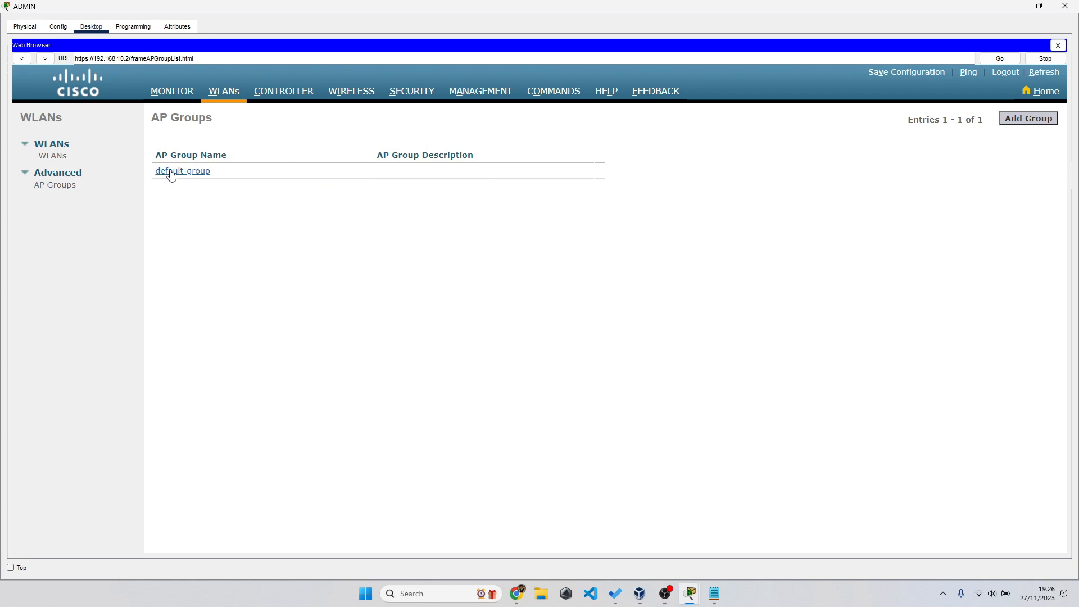
left_click(171, 174)
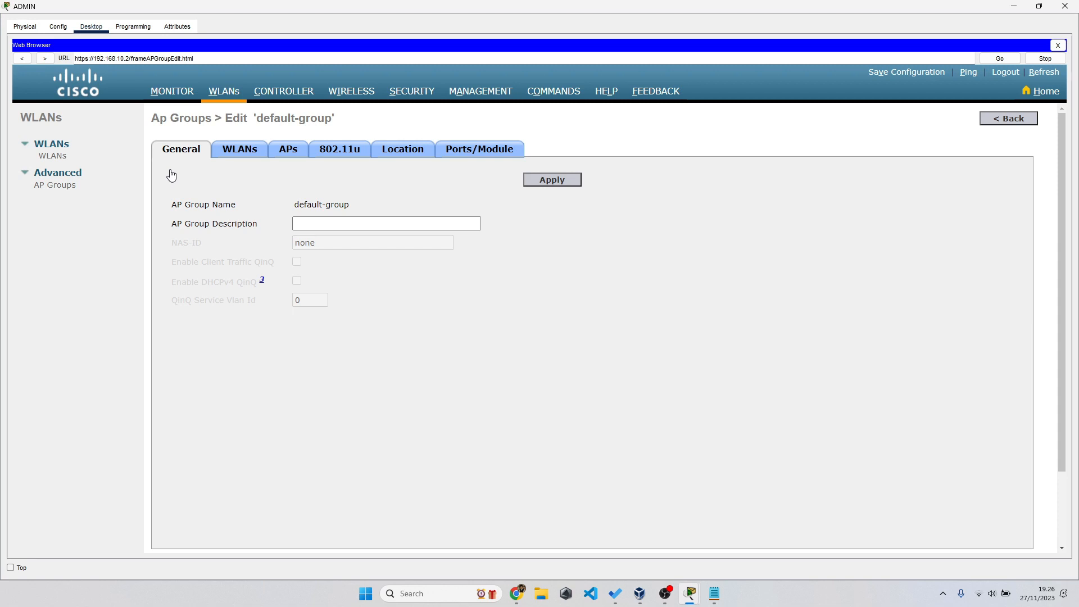
left_click(294, 152)
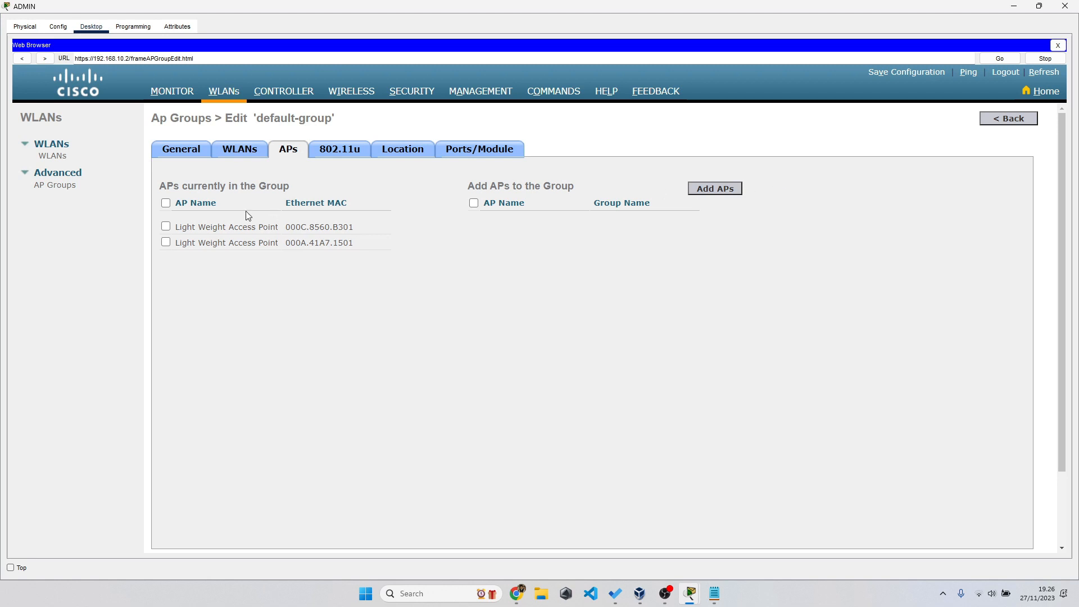
left_click(214, 228)
- Confirm LAB_JARKOM is mapped to the management interface, then restore the ADMIN window
left_click(251, 156)
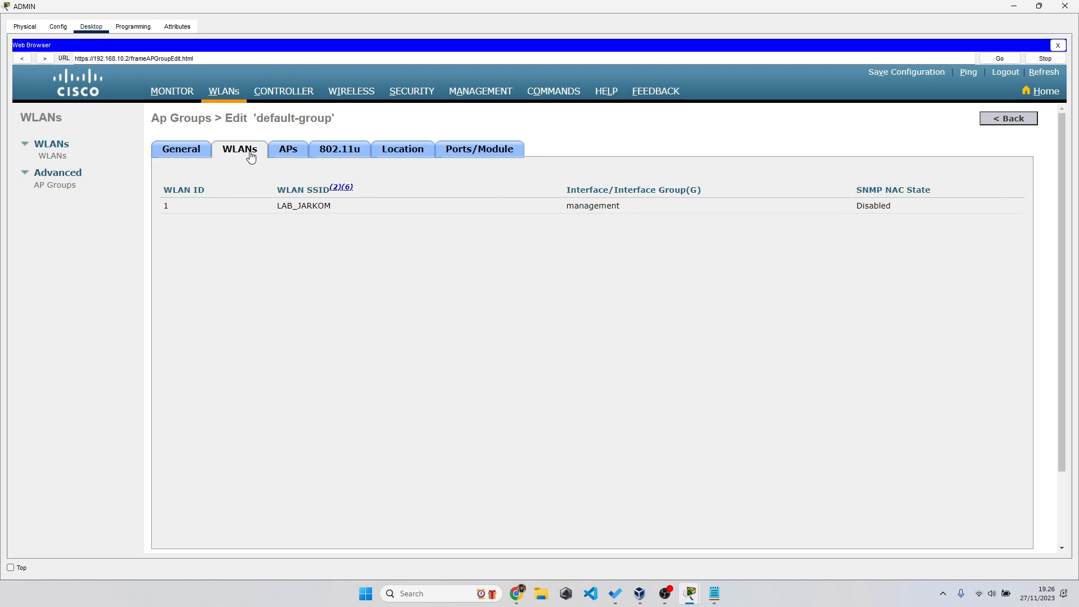
left_click(570, 208)
left_click_drag(570, 209, 627, 209)
left_click(511, 259)
left_click_drag(278, 205, 368, 214)
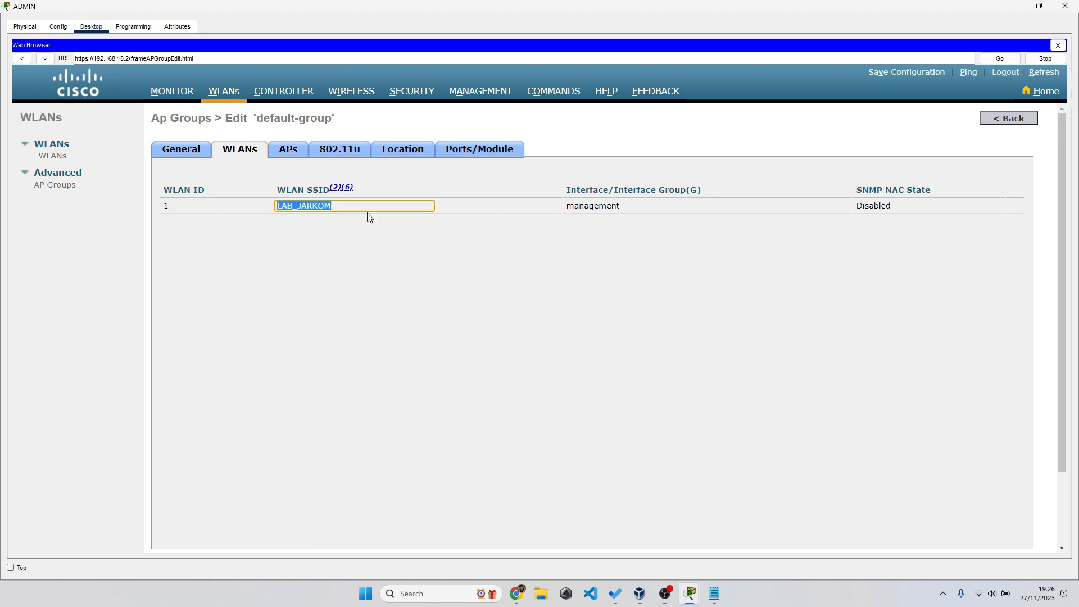
left_click_drag(578, 9, 856, 173)
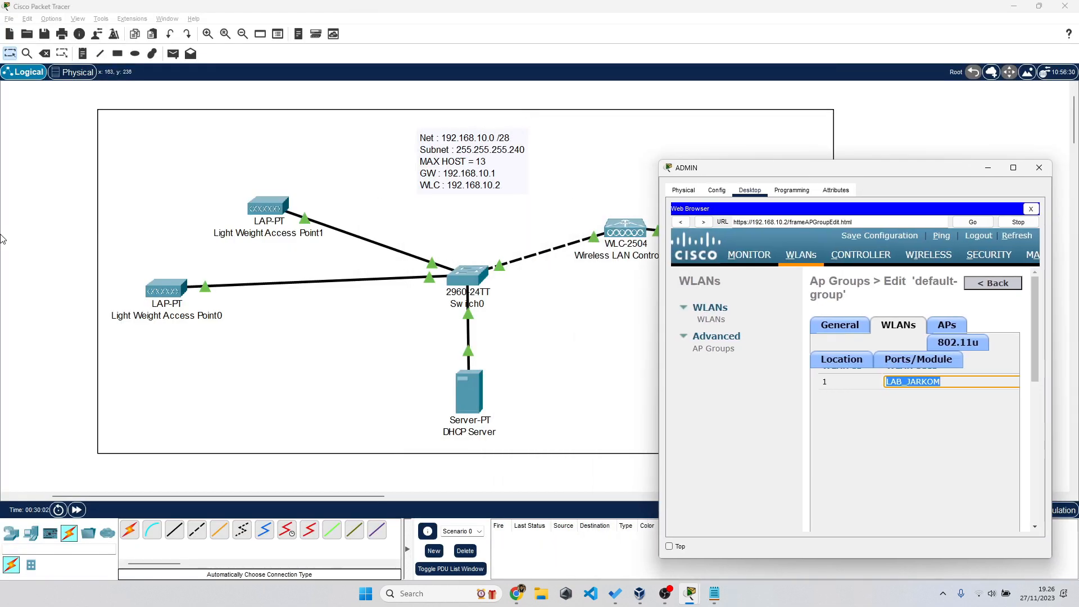
- Place Smartphone0 from End Devices below the access points and open its window
left_click(66, 250)
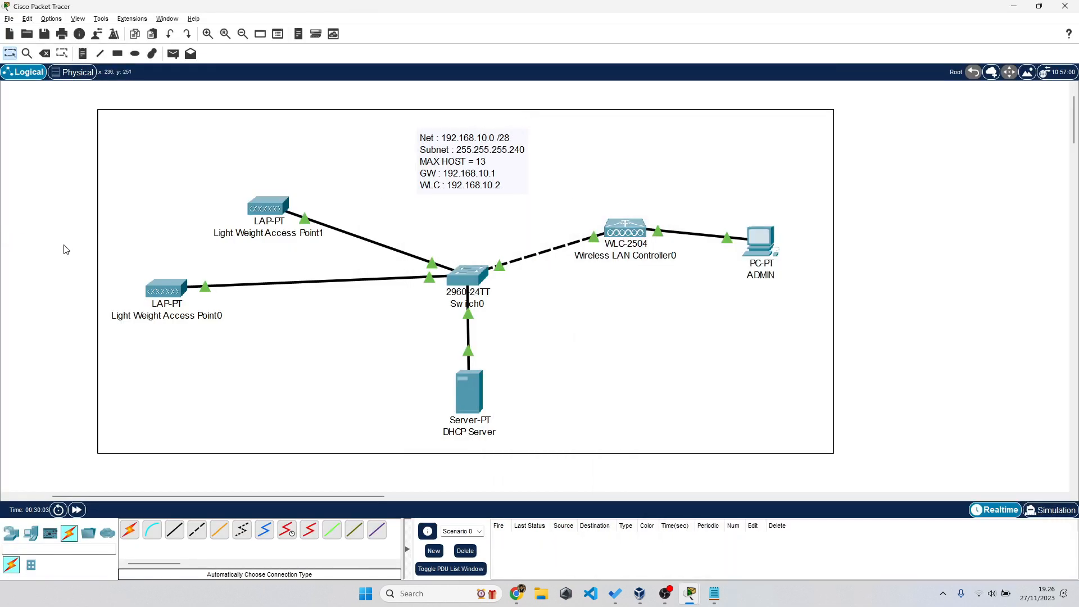
left_click(23, 535)
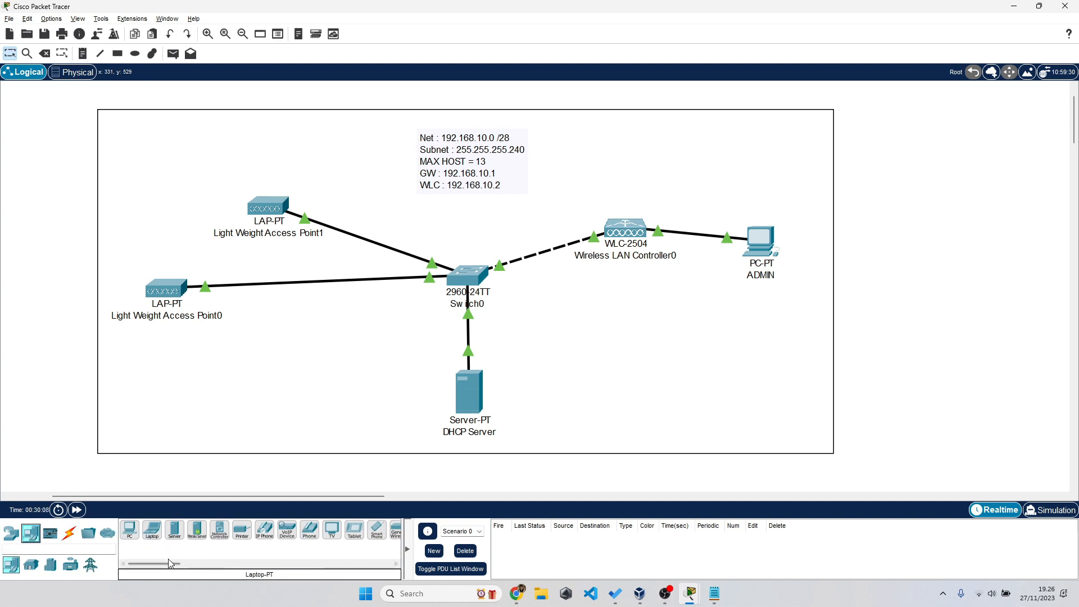
left_click_drag(169, 556, 198, 563)
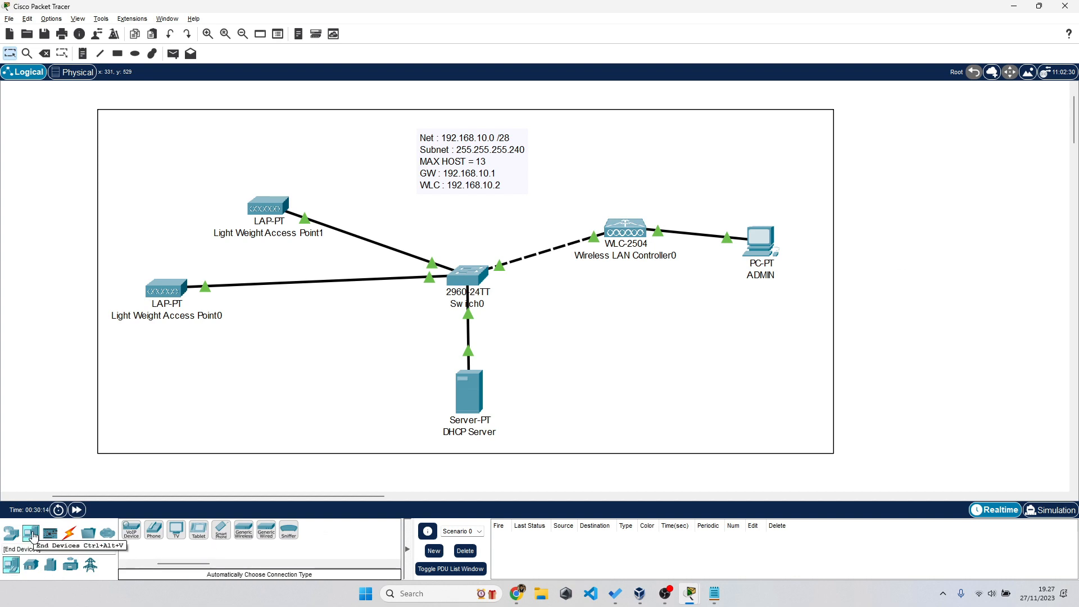
left_click(221, 530)
left_click(343, 351)
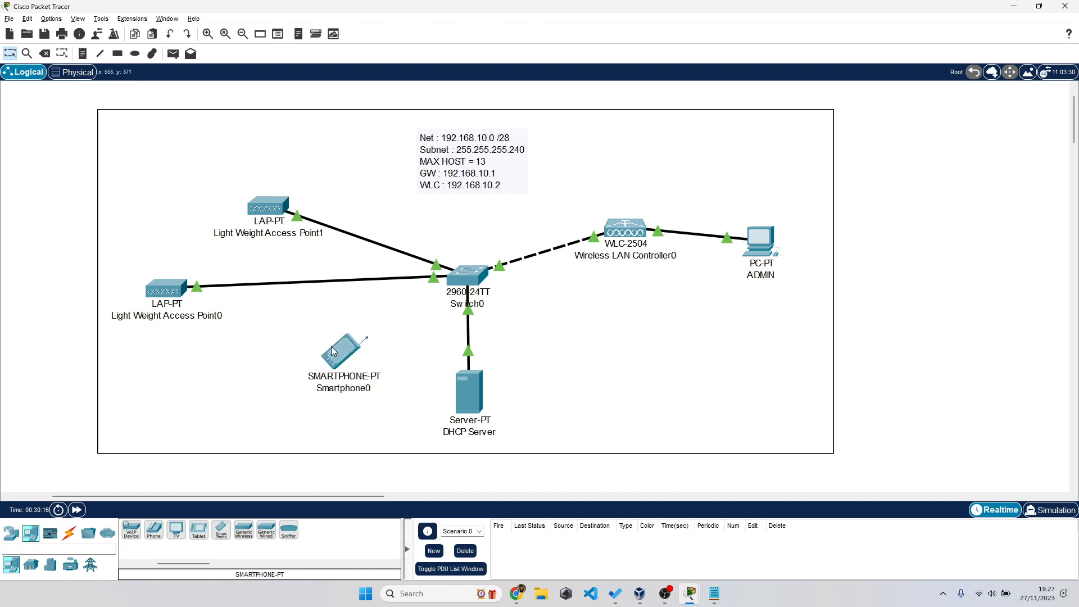
left_click_drag(342, 352, 328, 355)
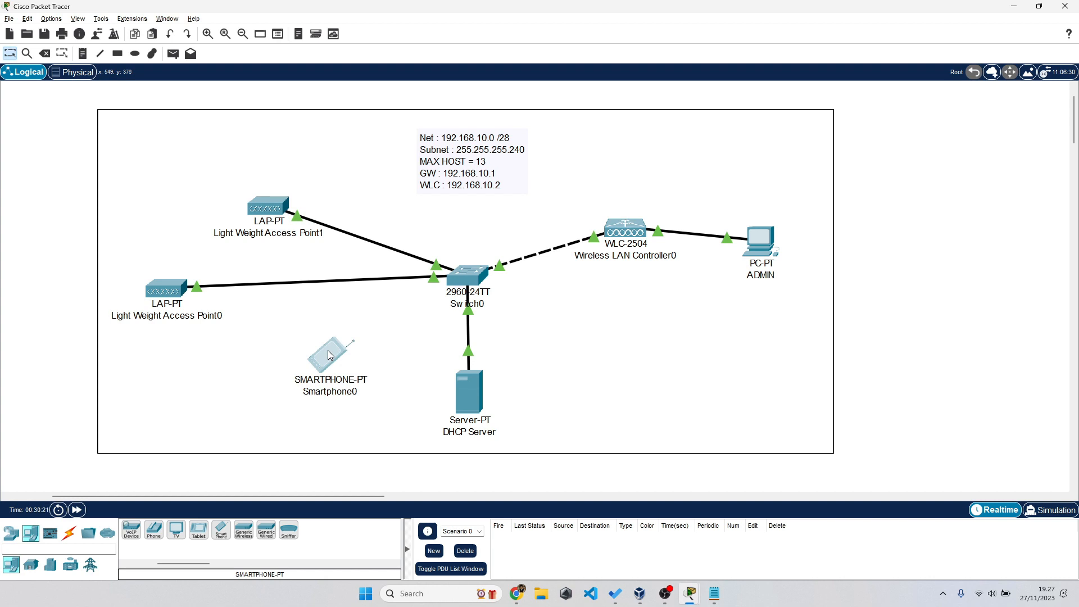
left_click(329, 355)
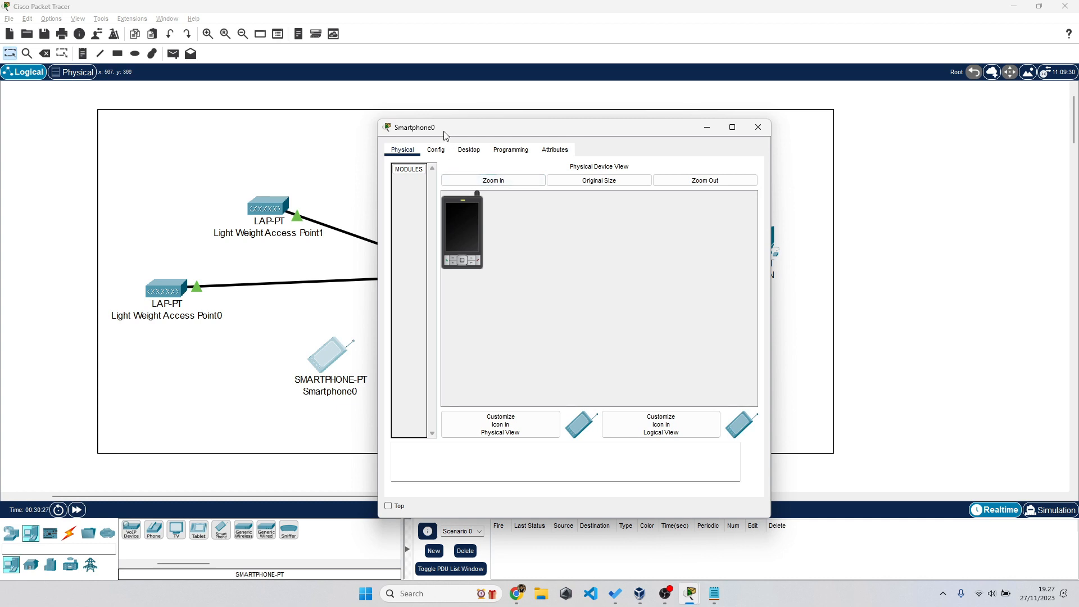
- Set the smartphone's Wireless0 SSID to LAB_JARKOM
left_click(437, 151)
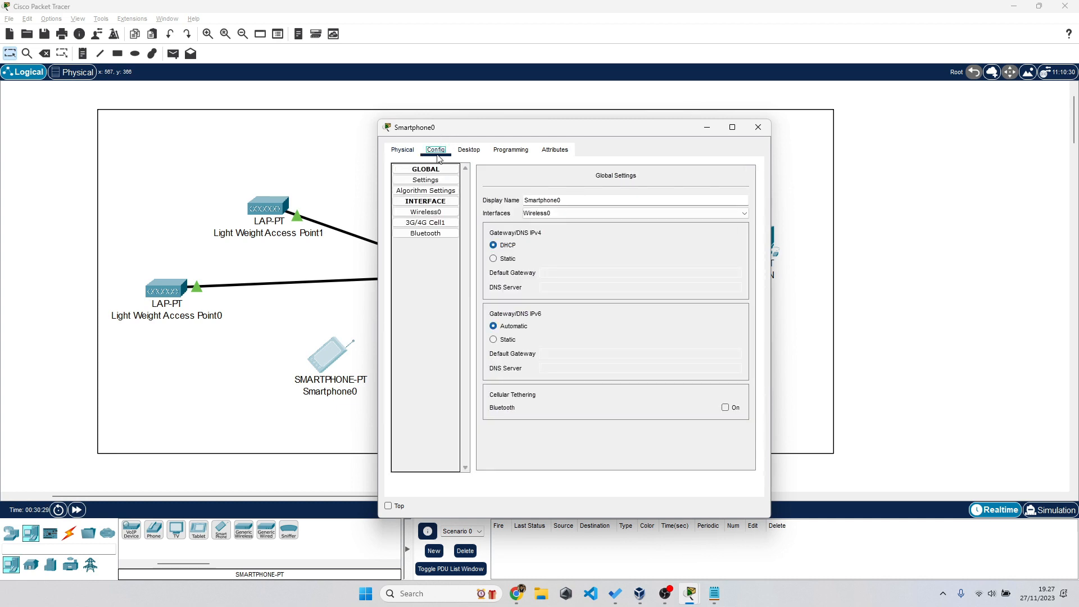
left_click(432, 214)
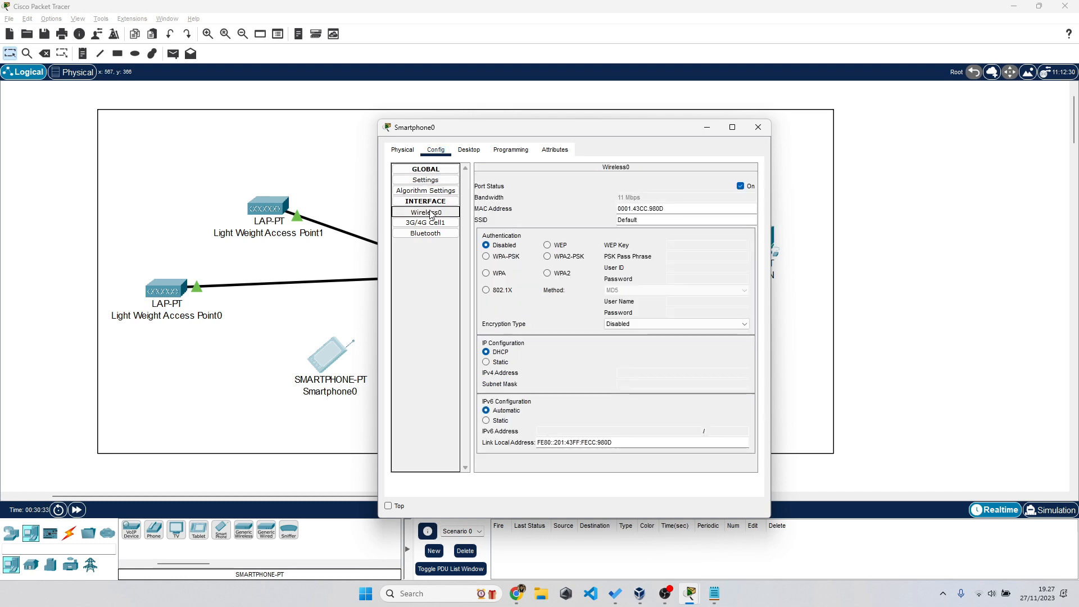
left_click_drag(643, 222, 617, 224)
type("LABQ")
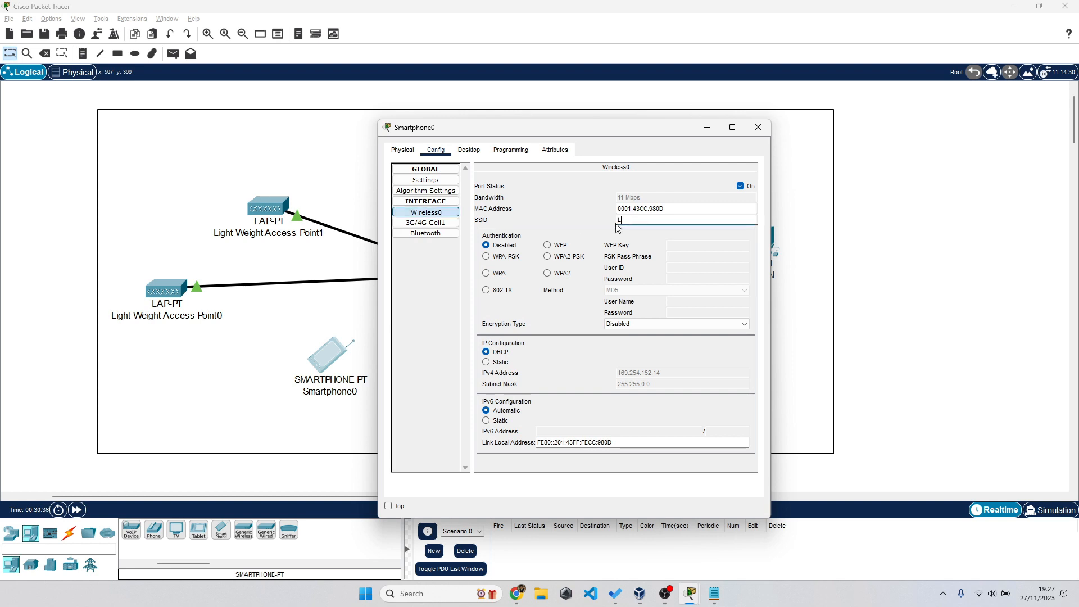
key("BackSpace")
key("BackSpace")
type("_JARKOM")
- Choose WPA2-PSK with the network pass phrase, keep DHCP, and close the window
left_click(558, 258)
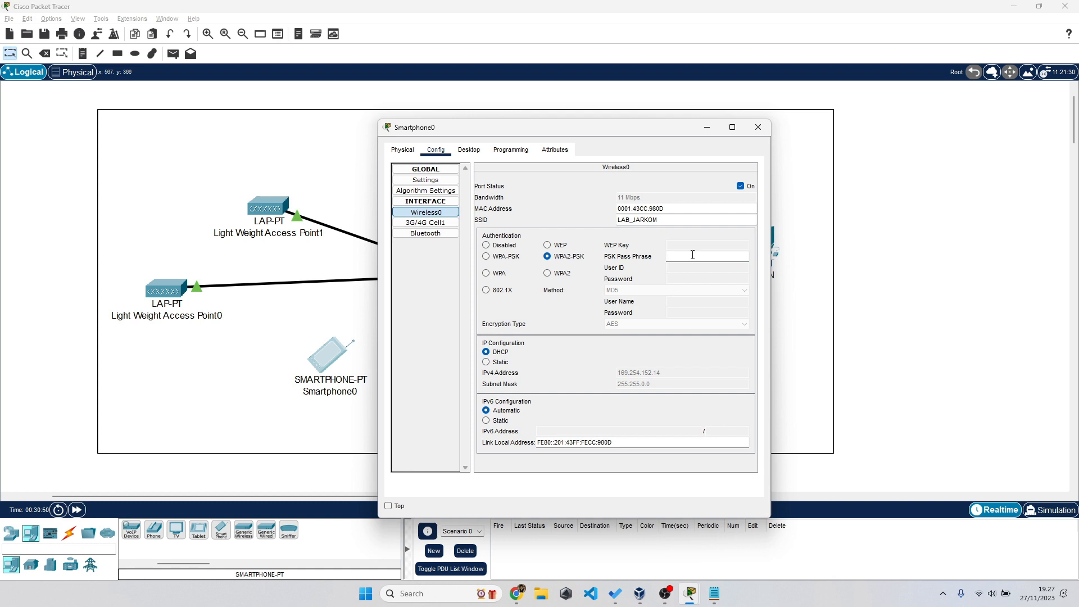
key("alt+Tab")
key("Tab")
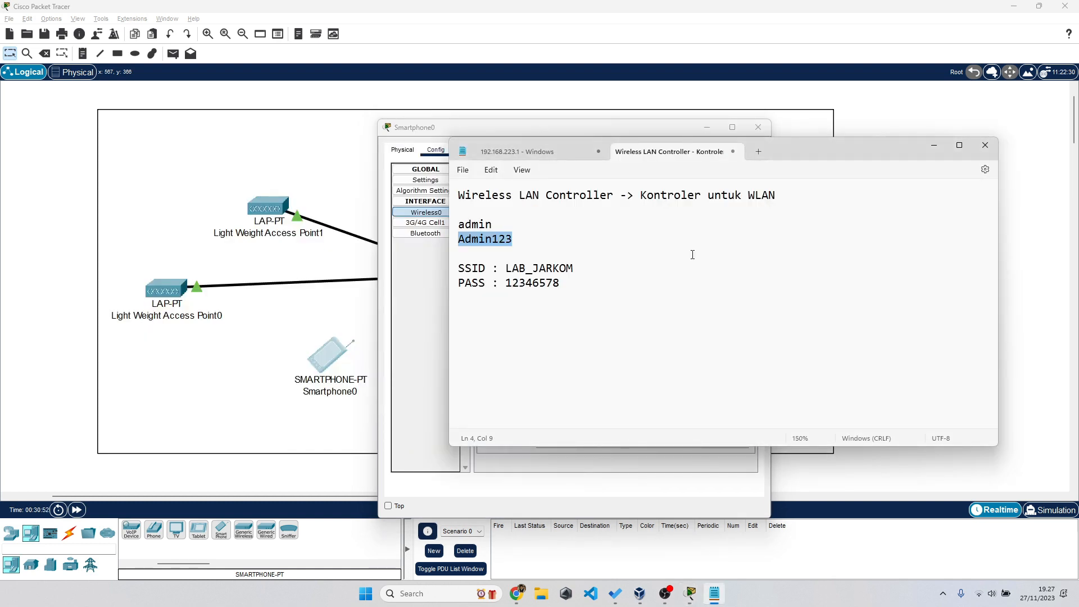
key("alt+Tab")
type("12345678")
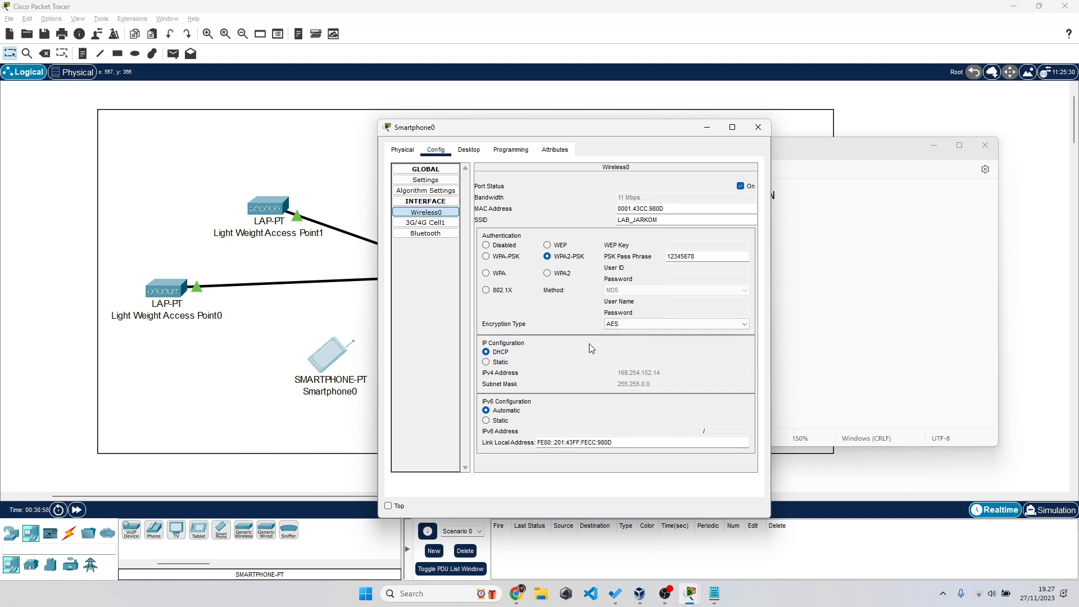
left_click(487, 363)
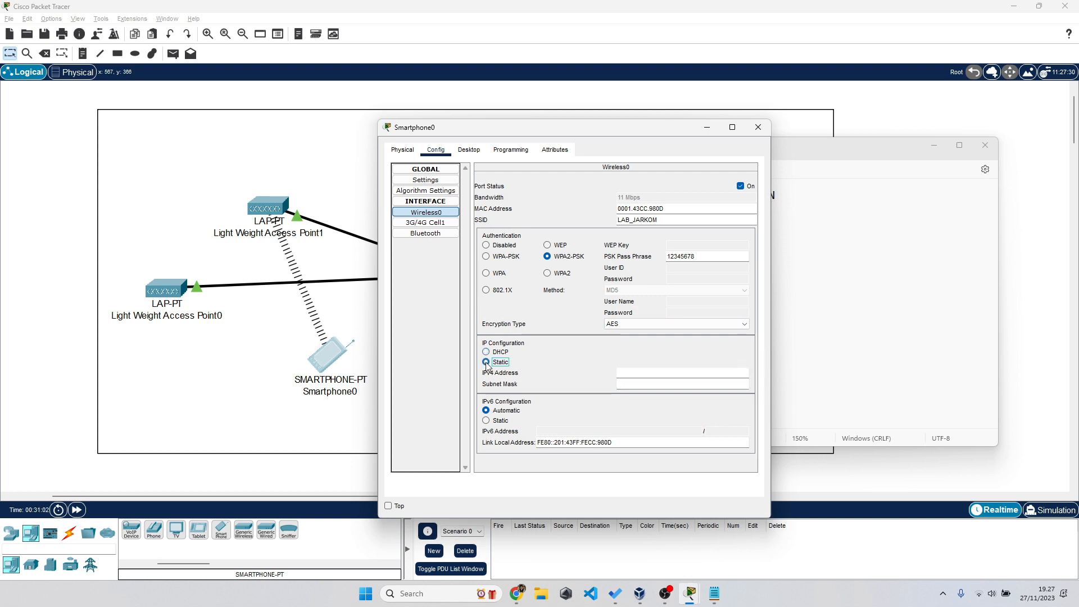
left_click(486, 352)
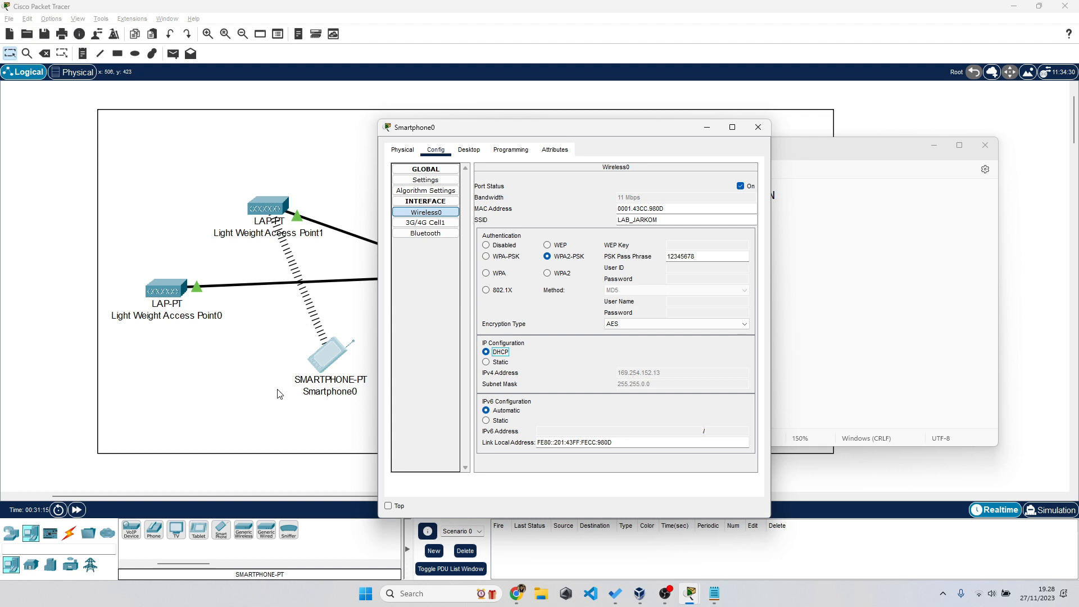
left_click(81, 378)
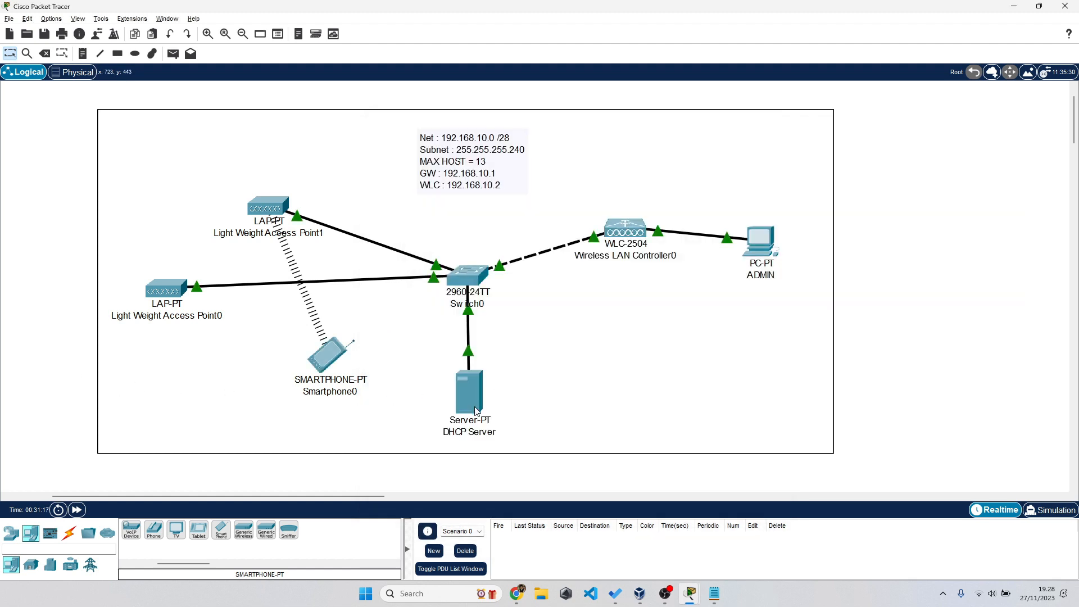
- Send two simple PDU test pings from Smartphone0 to the DHCP Server
left_click(173, 53)
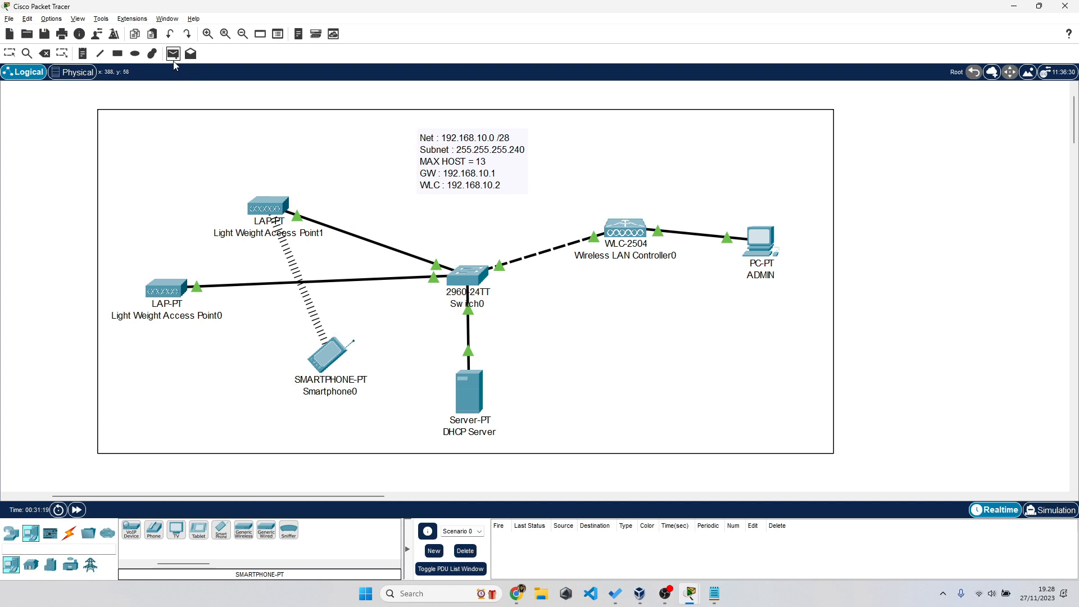
left_click(335, 361)
left_click(477, 395)
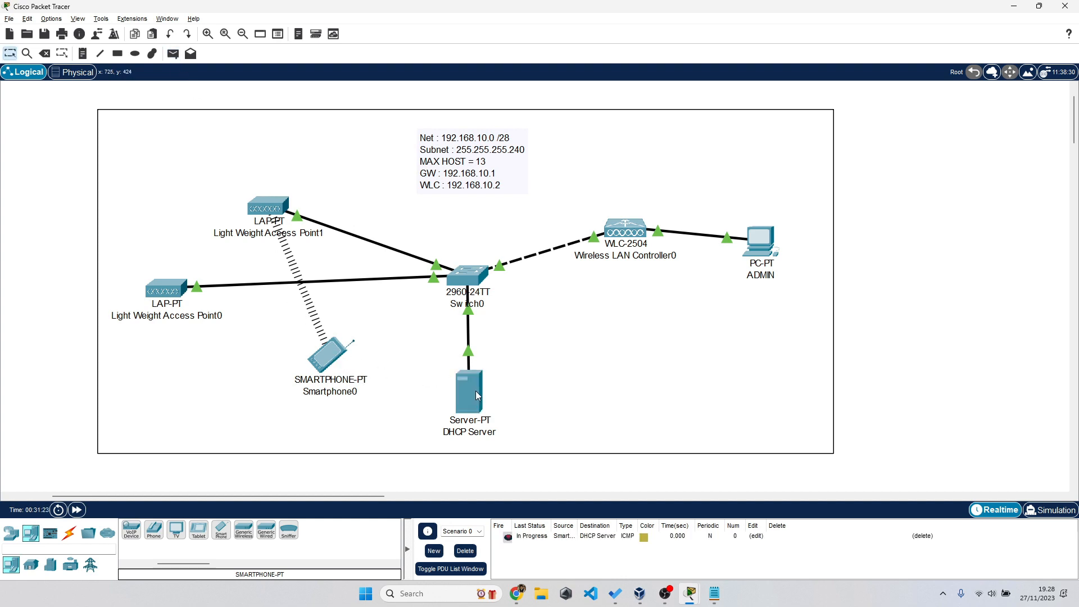
left_click(173, 54)
left_click(329, 354)
left_click(471, 409)
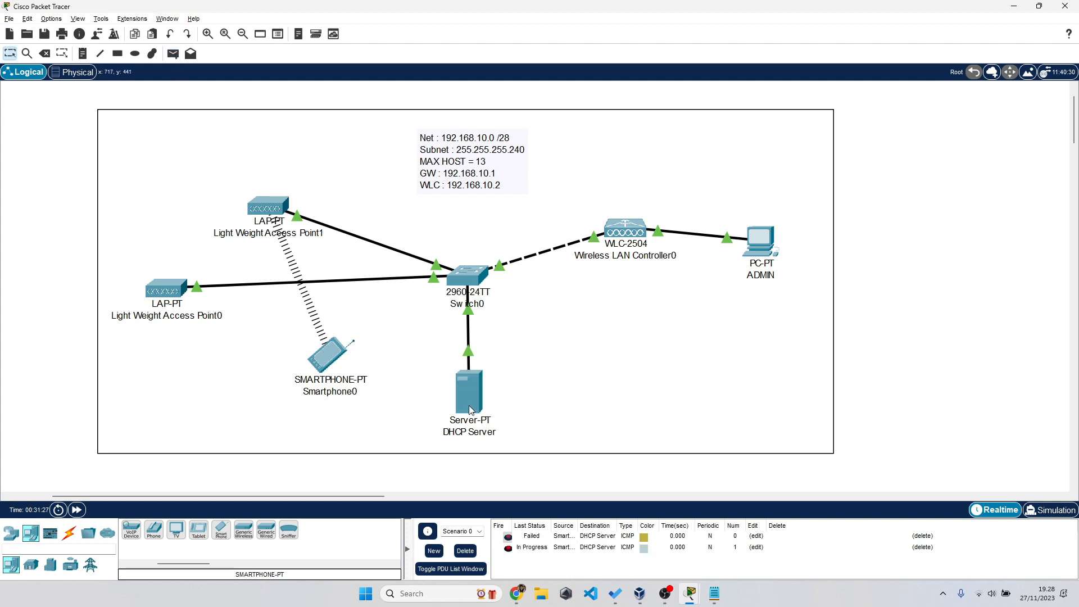
- Shift Smartphone0 left and toggle Light Weight Access Point1's gateway from Static back to DHCP
left_click_drag(329, 360, 292, 365)
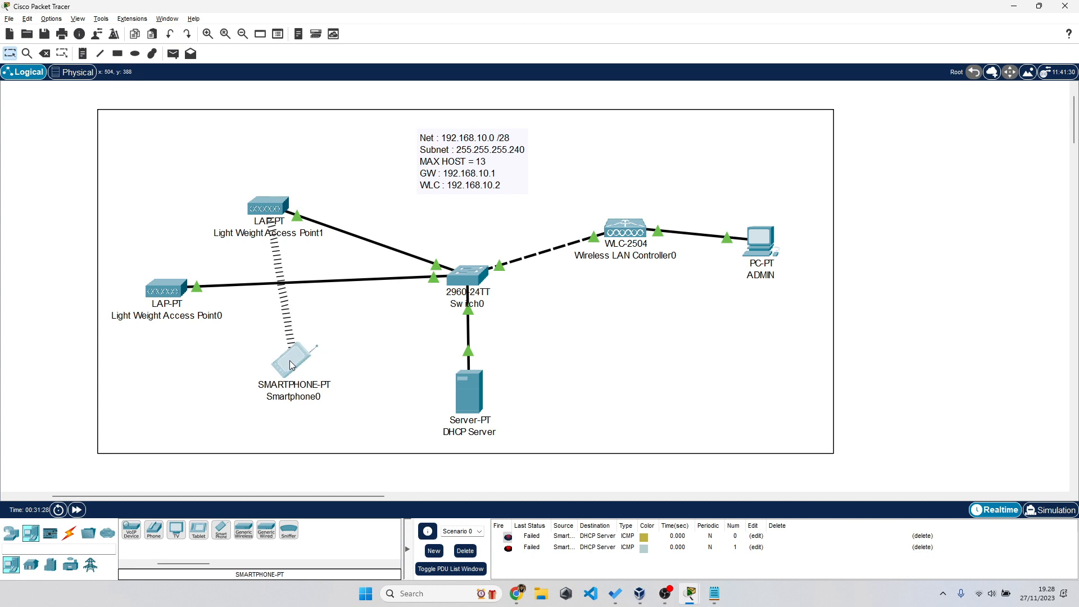
left_click(278, 211)
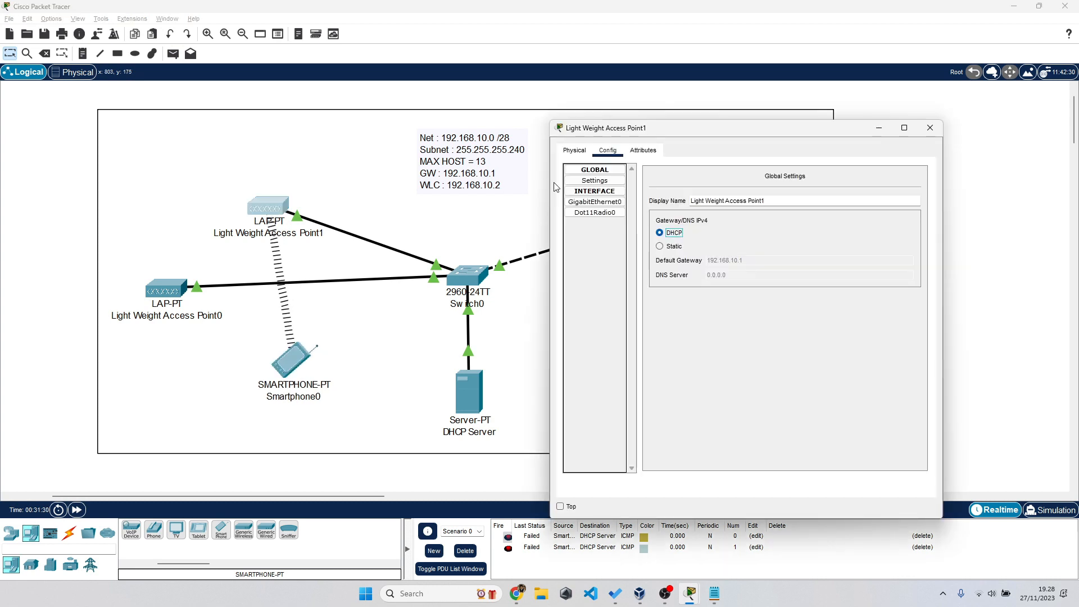
left_click(661, 246)
left_click(661, 233)
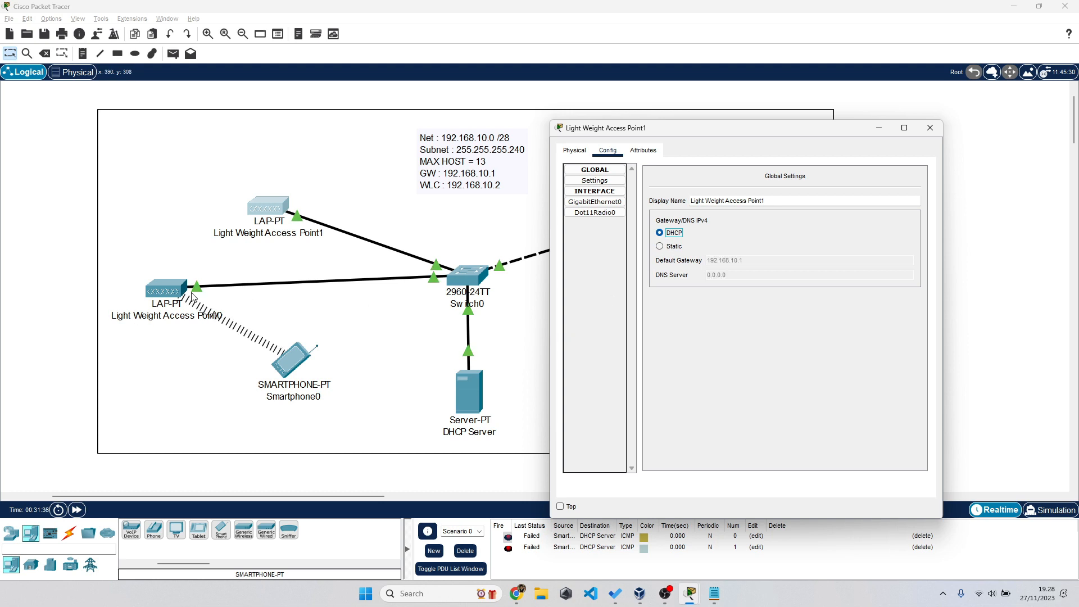
- Check Smartphone0's Wireless0 address 192.168.10.12/255.255.255.240 and move the phone near Light Weight Access Point0
left_click(297, 354)
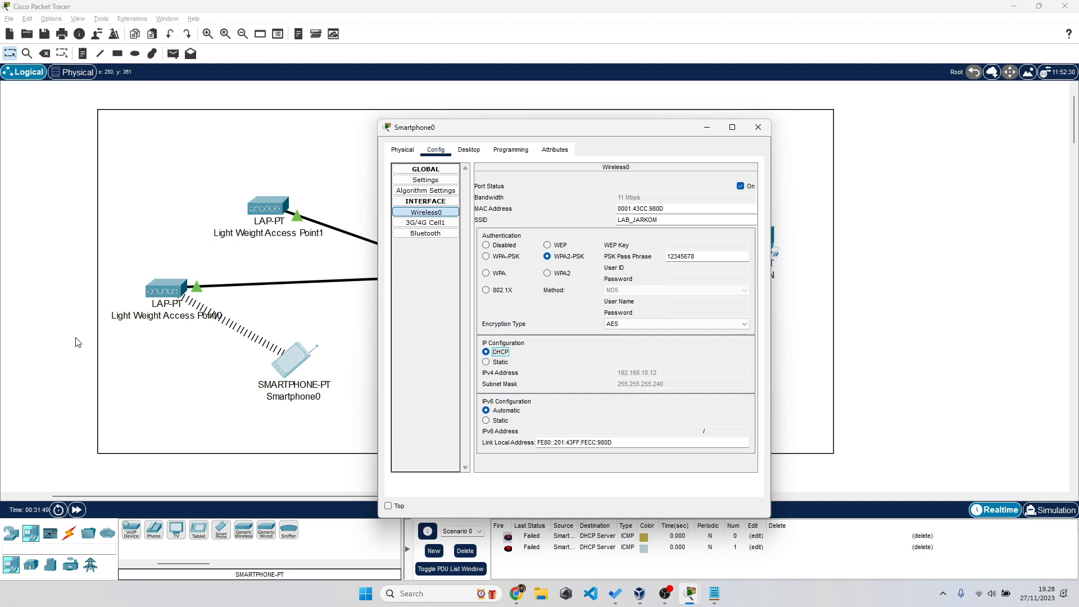
key("Escape")
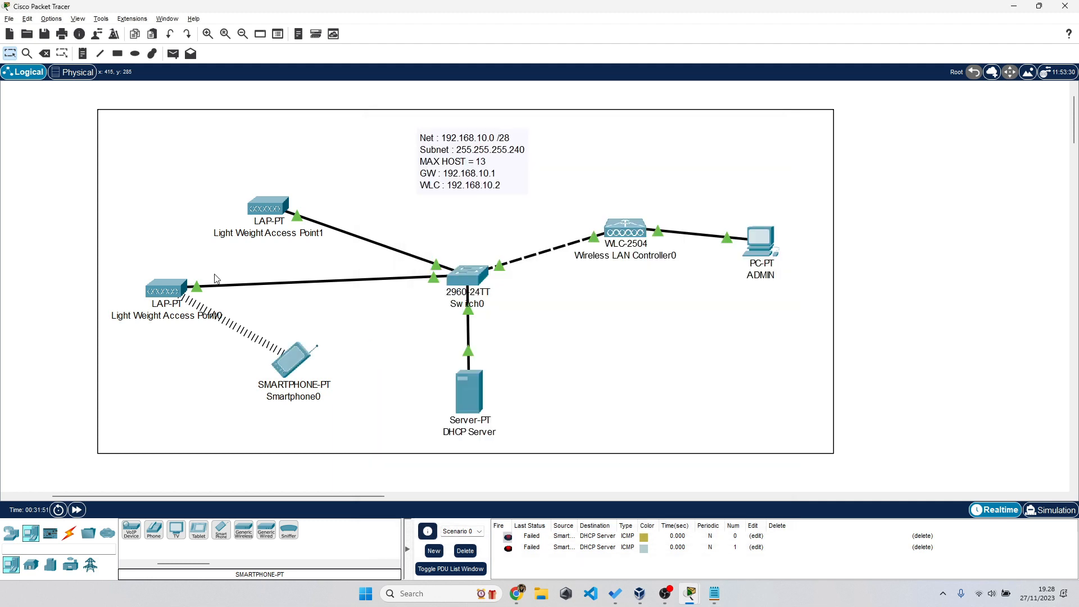
left_click_drag(304, 357, 305, 392)
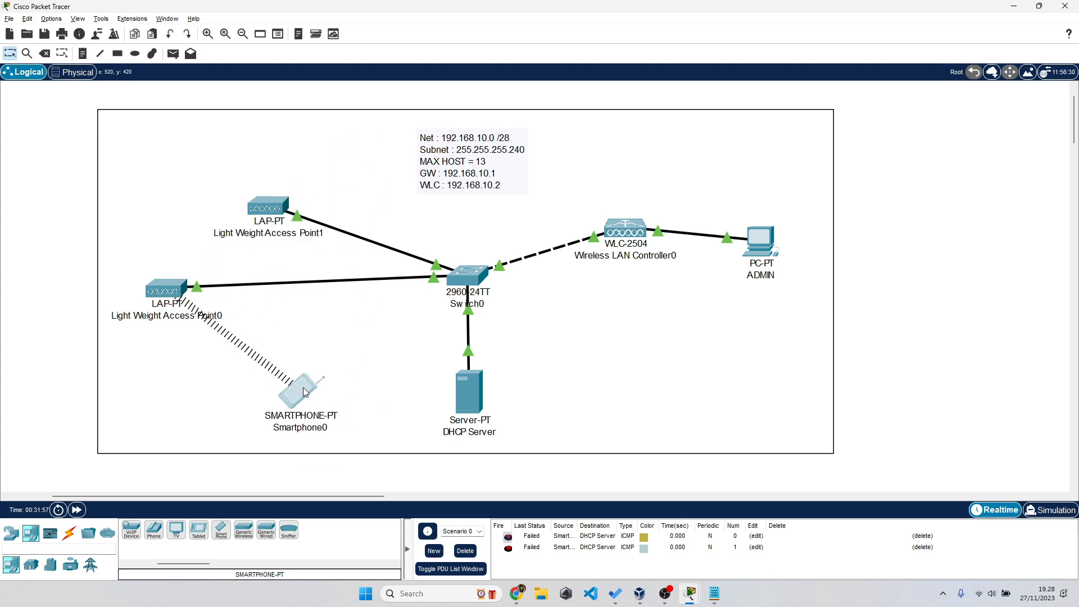
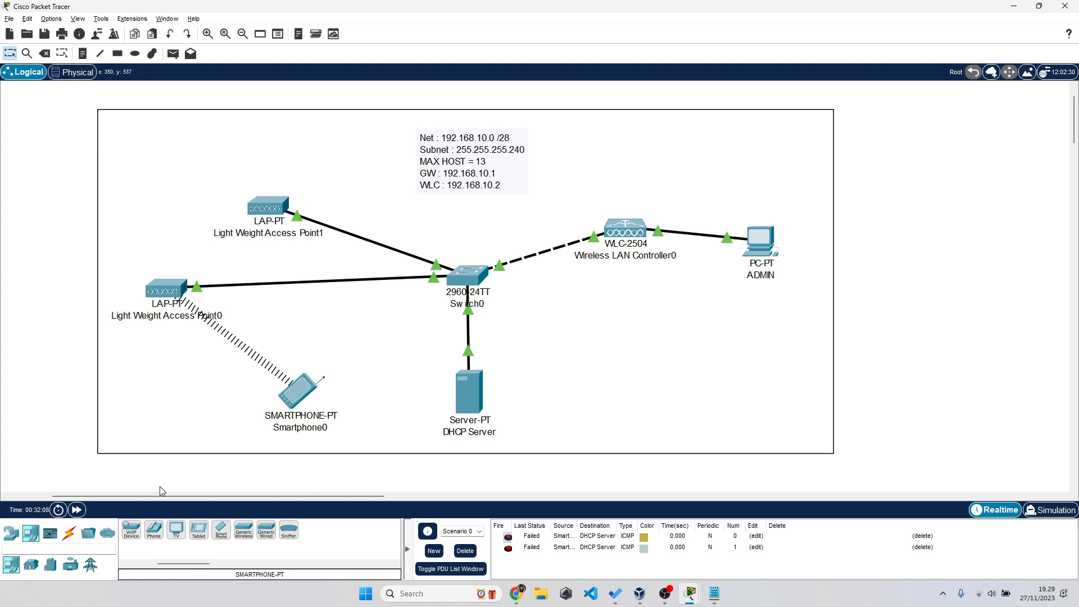
- Move Smartphone0 to just below Access Point0
left_click(300, 393)
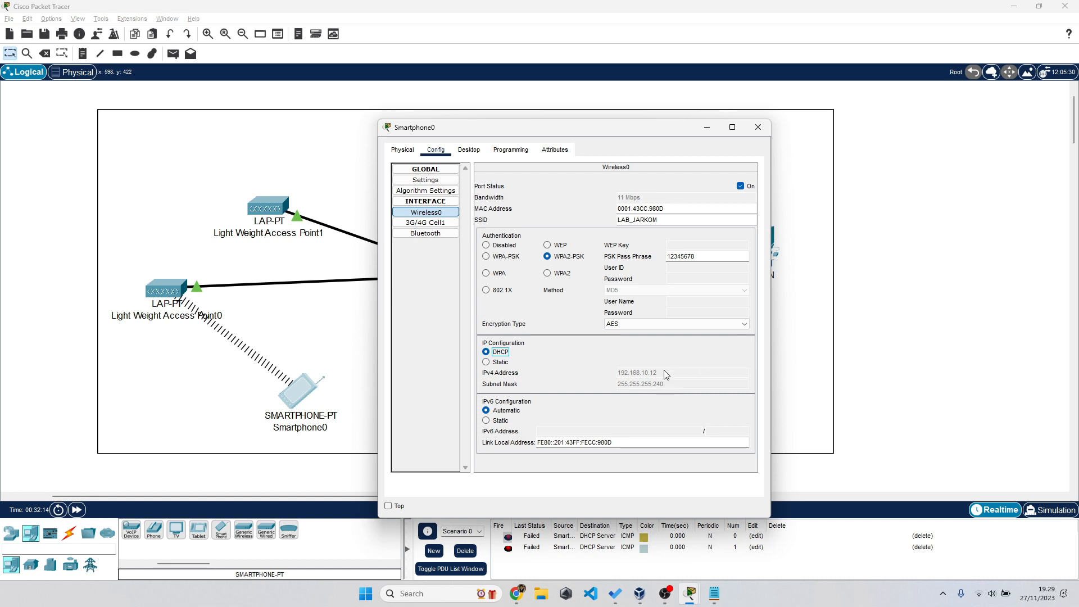
left_click(46, 211)
left_click_drag(57, 92, 823, 430)
left_click(66, 393)
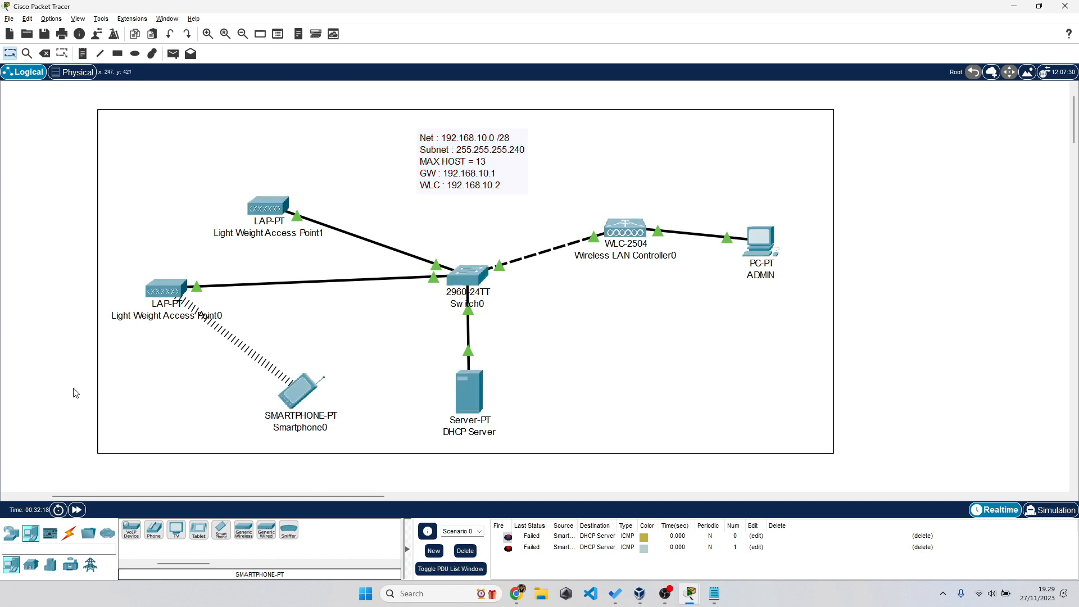
left_click_drag(300, 392, 176, 395)
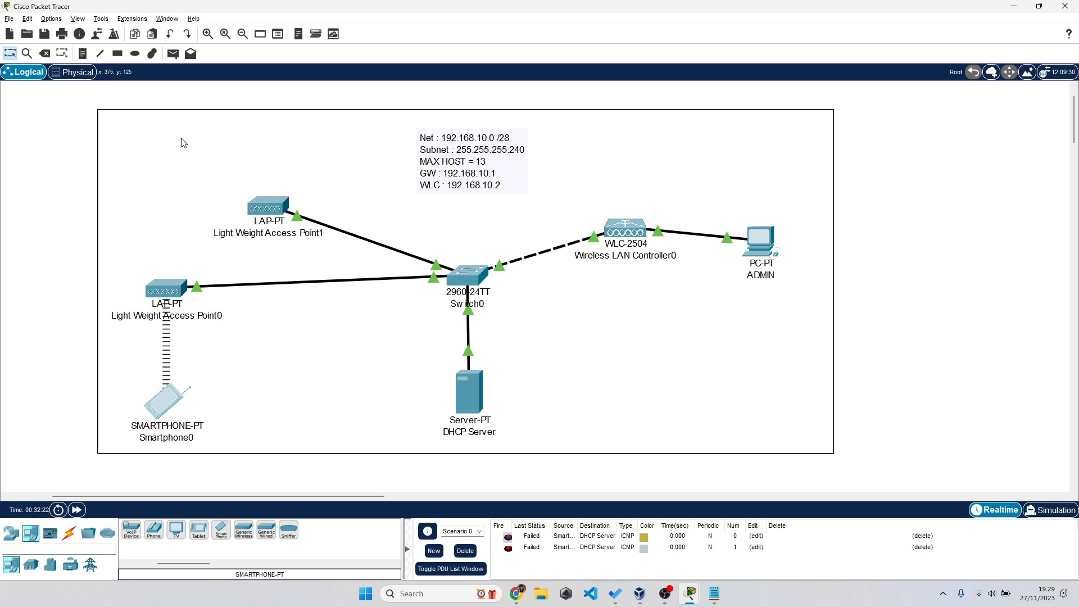
- Send a simple PDU ping from Smartphone0 to the DHCP Server, then open the server
left_click(173, 54)
left_click(164, 412)
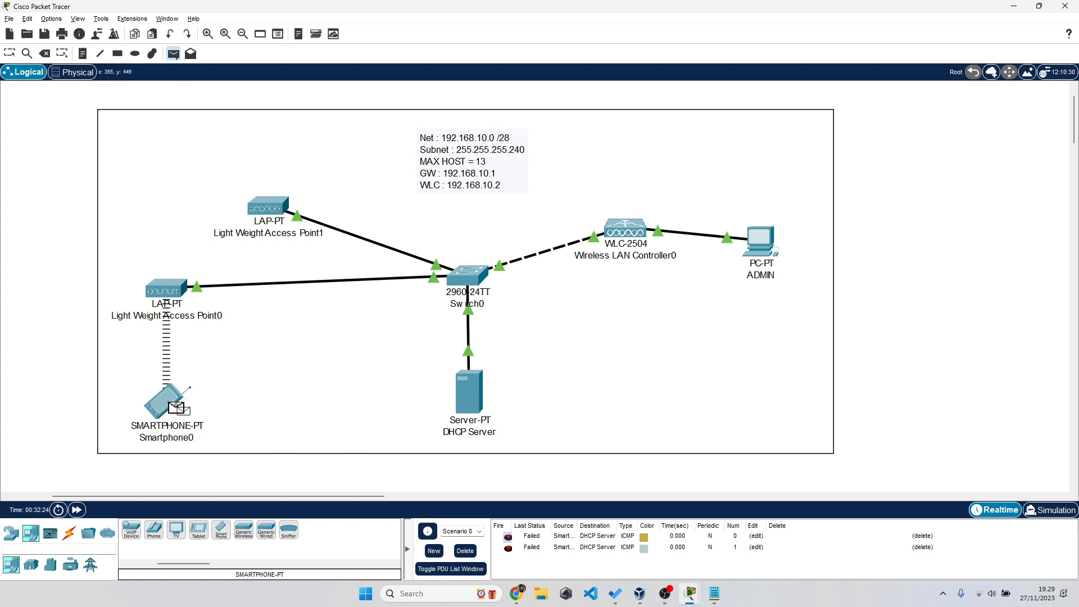
left_click(475, 409)
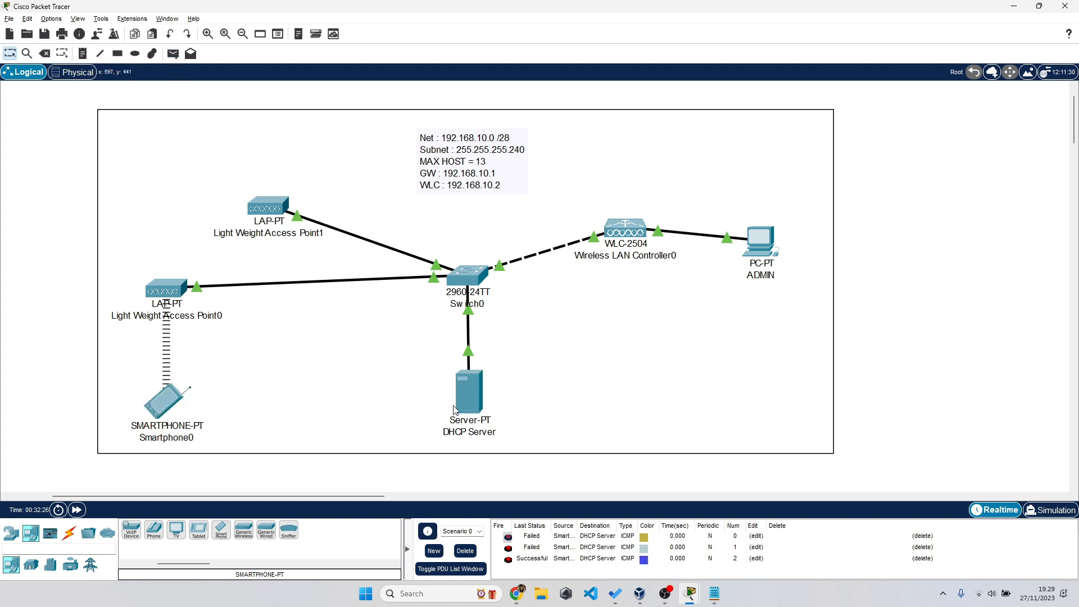
left_click(470, 408)
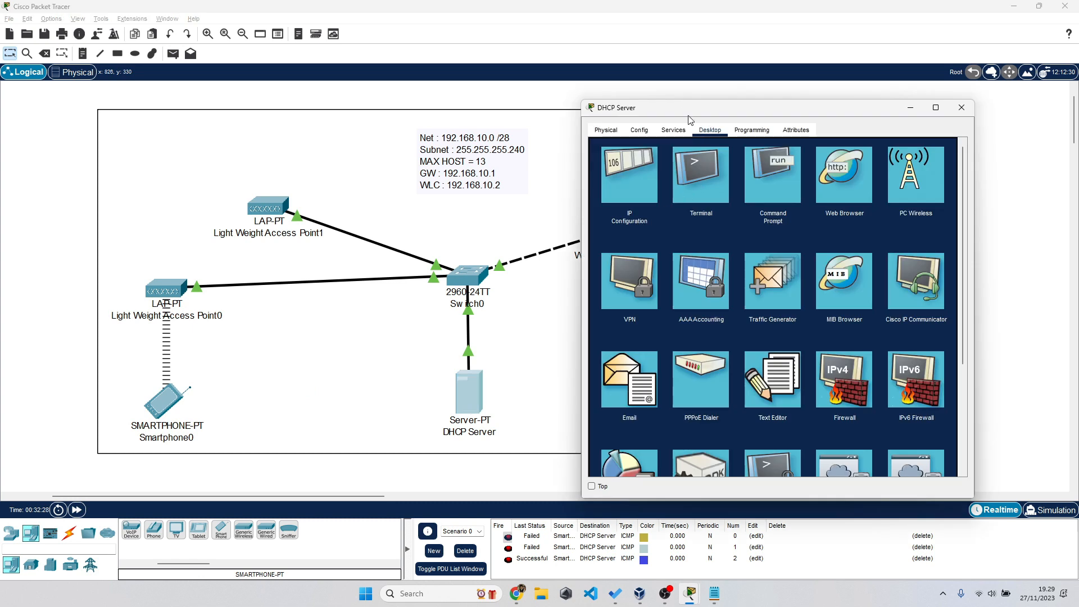
- Review the DHCP Server's DHCP and HTTP service settings alongside Smartphone0's desktop
left_click(673, 131)
left_click(641, 131)
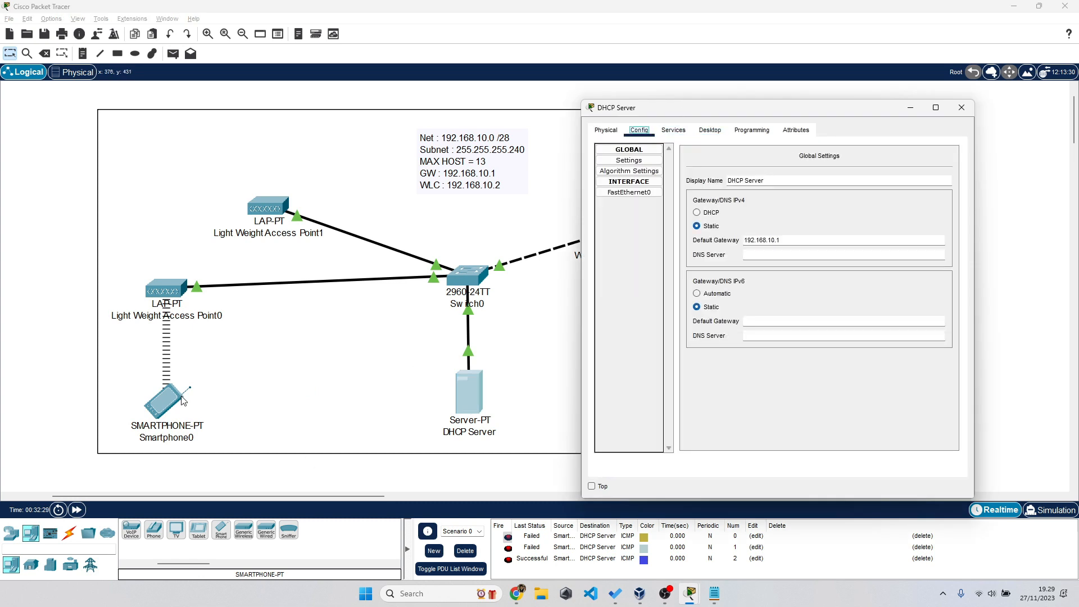
left_click(168, 401)
left_click(483, 150)
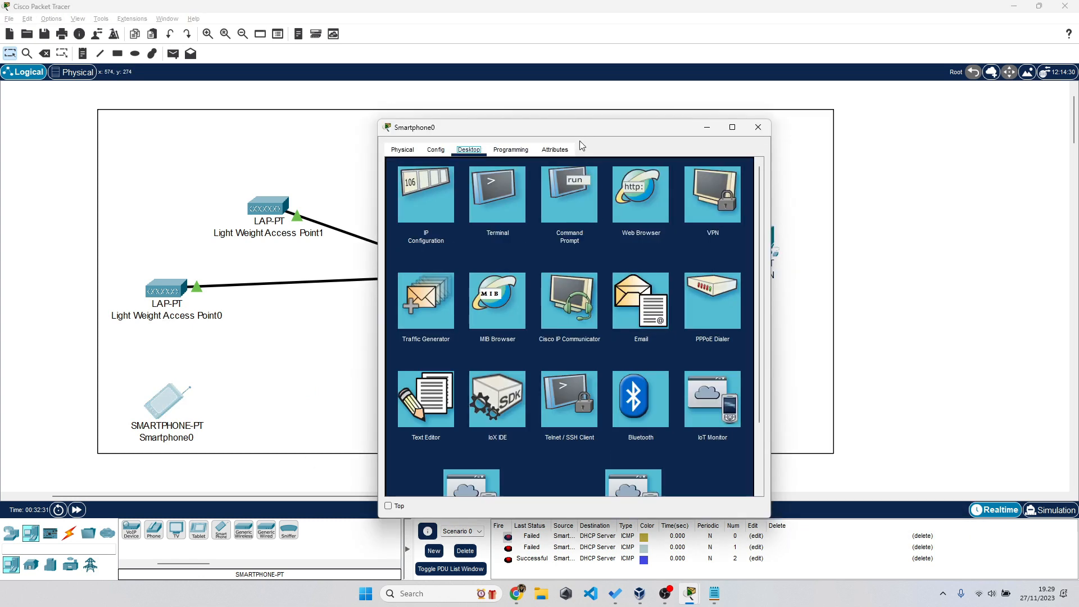
left_click(59, 331)
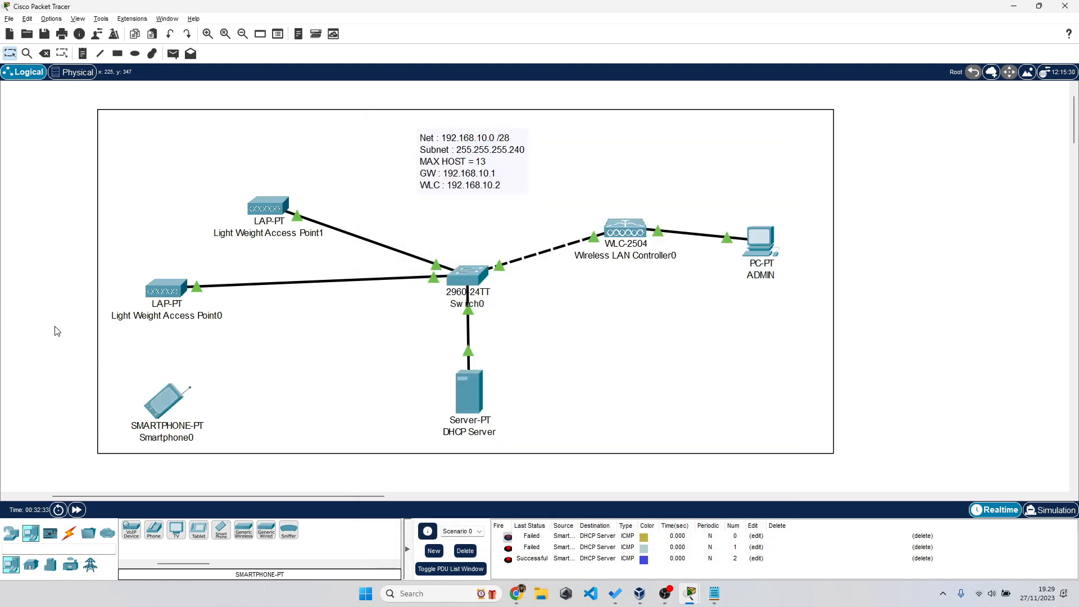
left_click(470, 396)
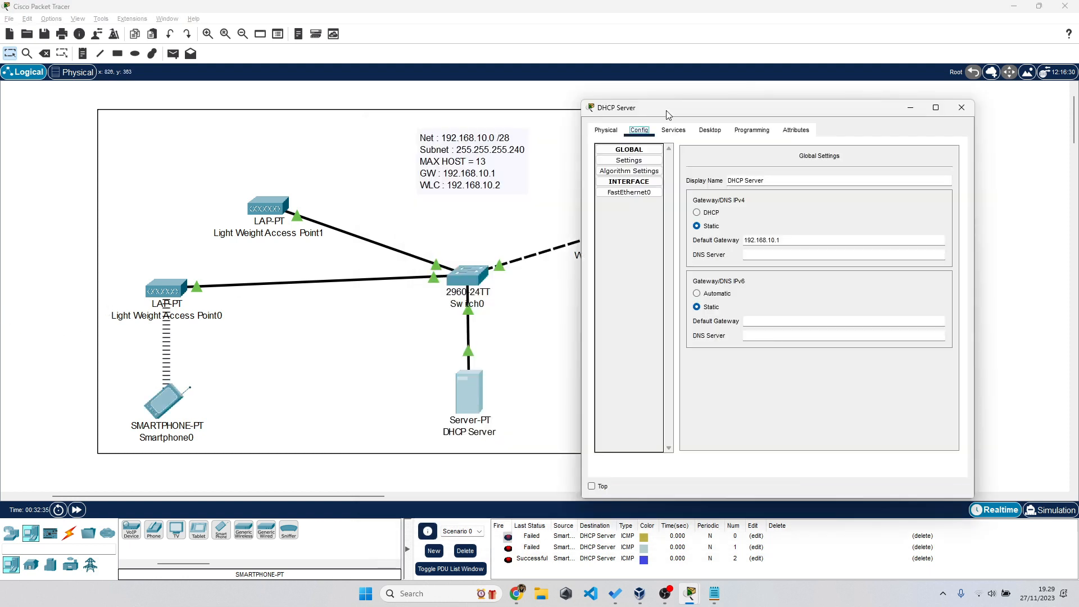
left_click(673, 130)
left_click(626, 161)
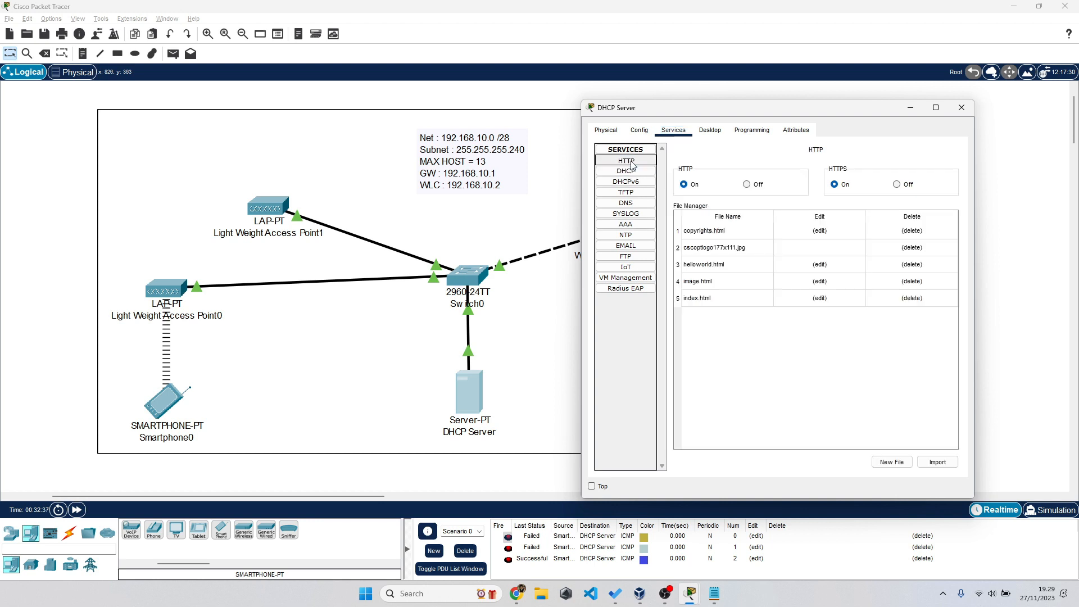
- Browse to 192.168.10.1 on Smartphone0, follow the small-page link and back, then close
left_click(170, 404)
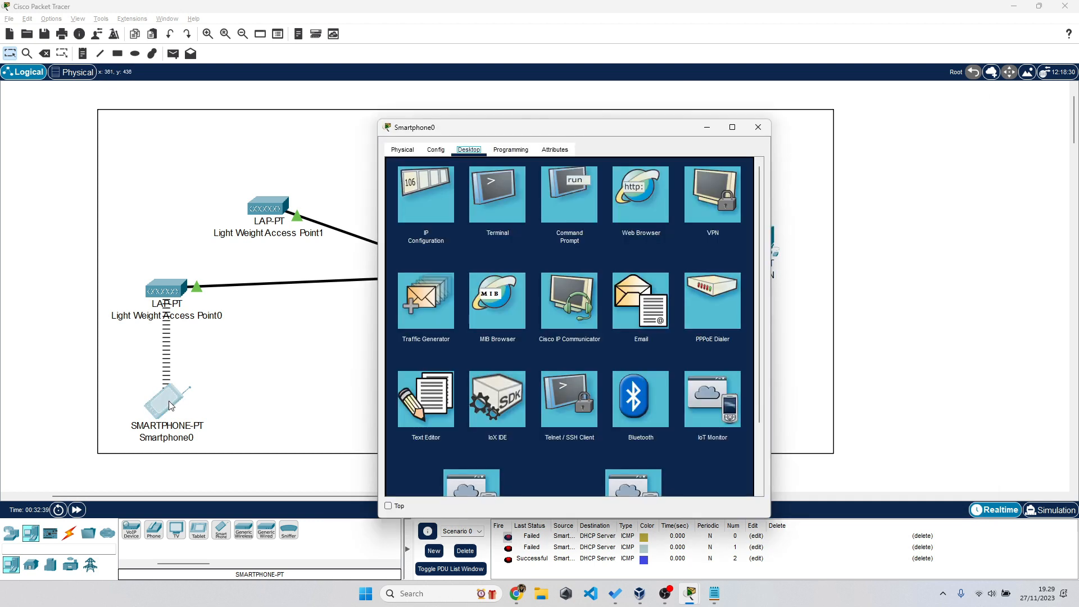
left_click(618, 205)
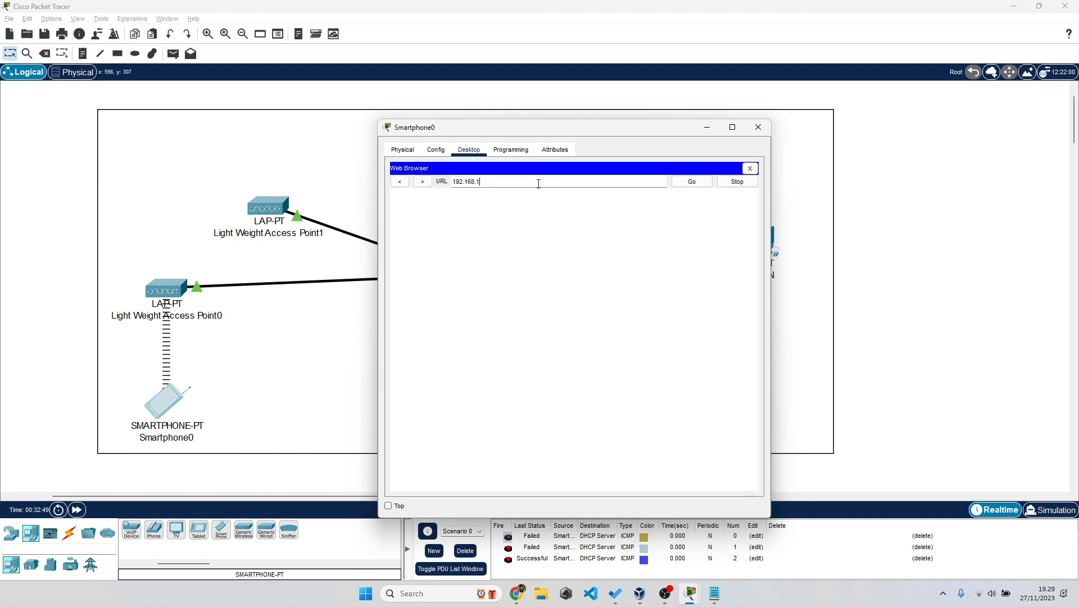
key("Return")
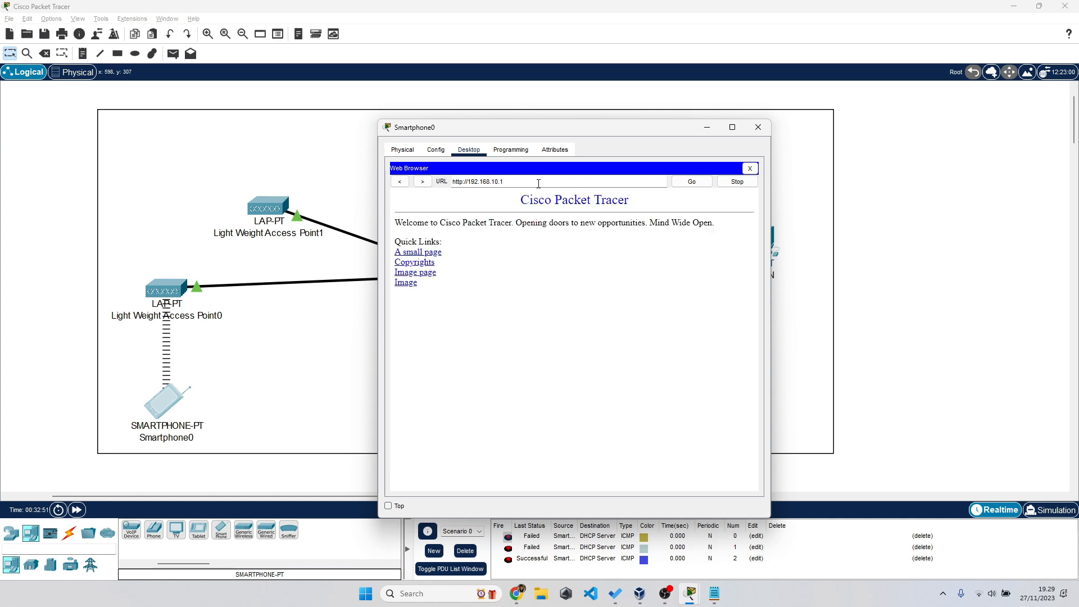
mouse_move(628, 201)
left_mouse_down()
mouse_move(519, 209)
mouse_move(612, 202)
left_mouse_up()
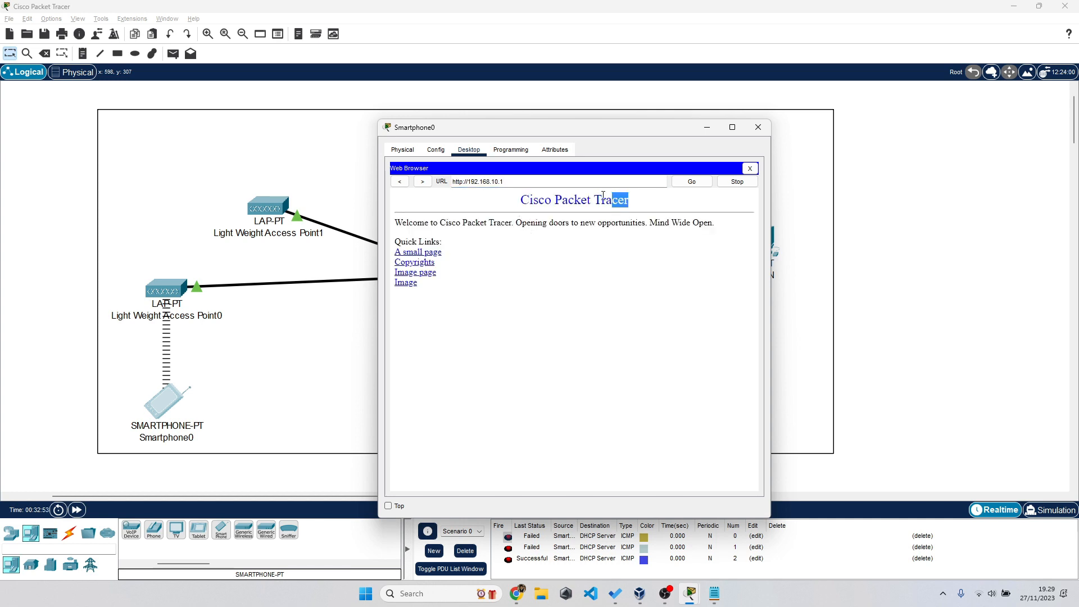
left_click(437, 254)
left_click(404, 209)
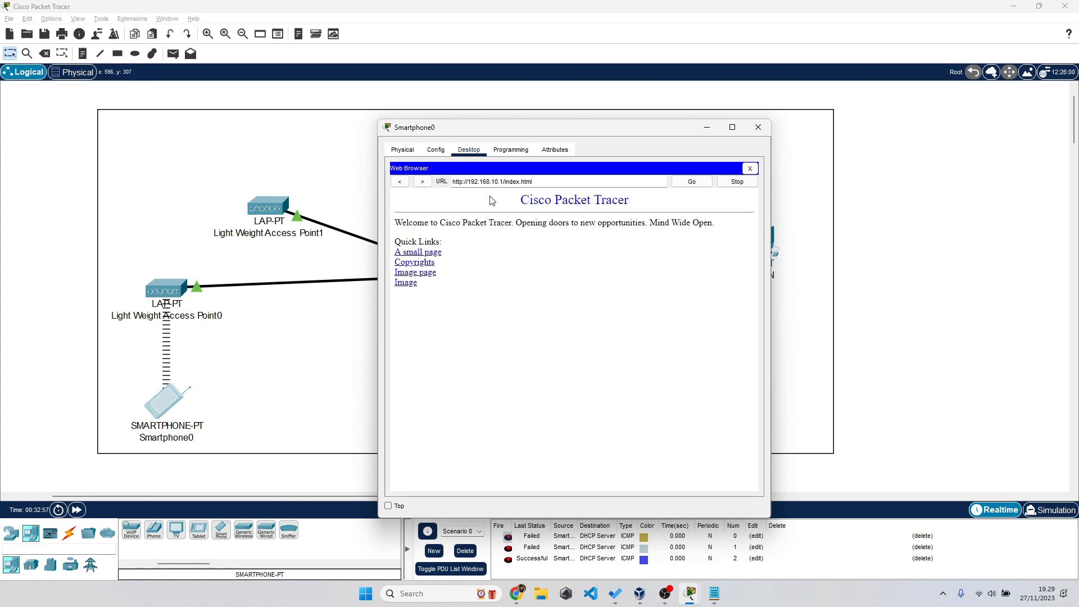
left_click(16, 314)
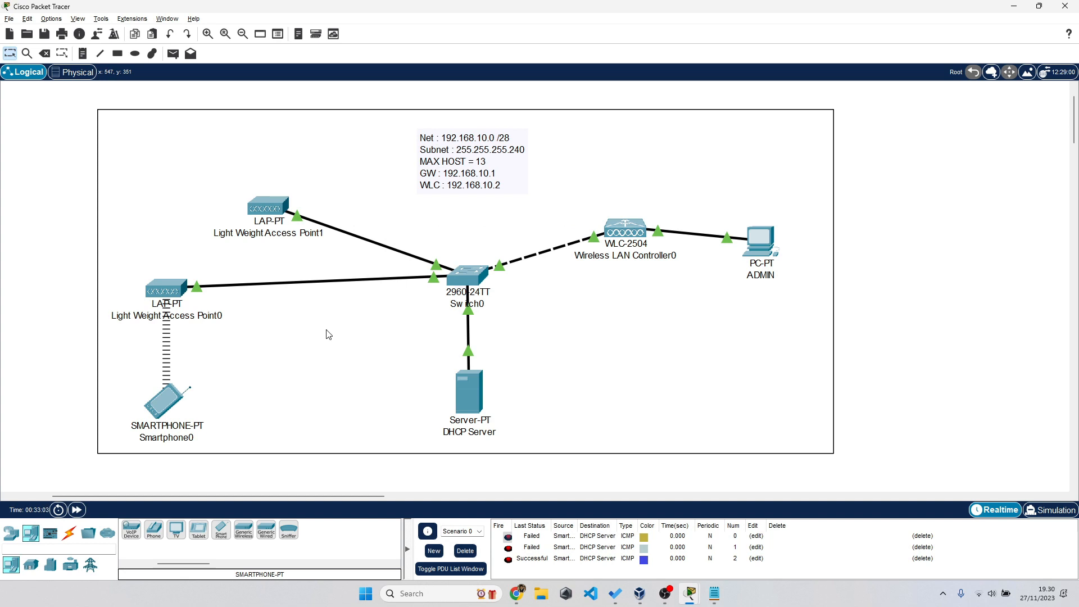
- Open the ADMIN PC's browser on the default-group AP list and resize the window
left_click_drag(27, 114, 290, 364)
left_click(77, 265)
left_click(770, 231)
double_click(838, 170)
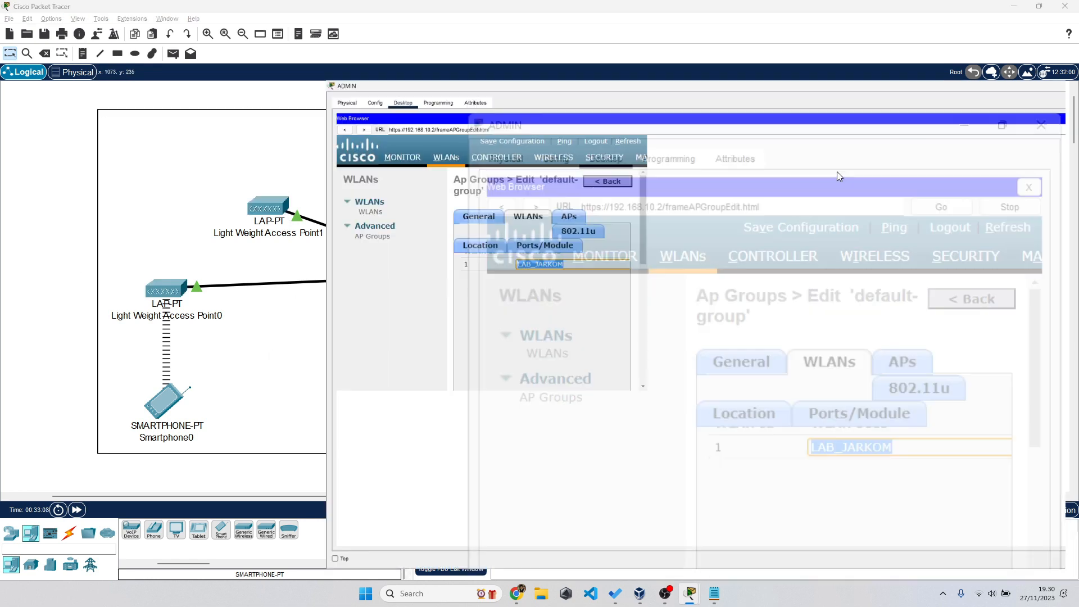
left_click(375, 230)
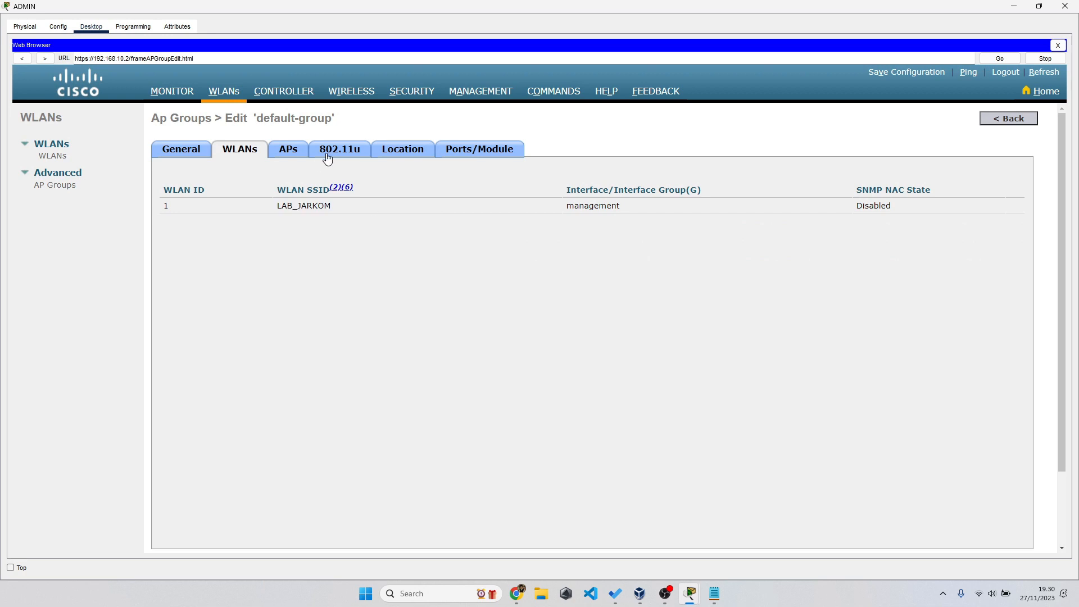
left_click(297, 155)
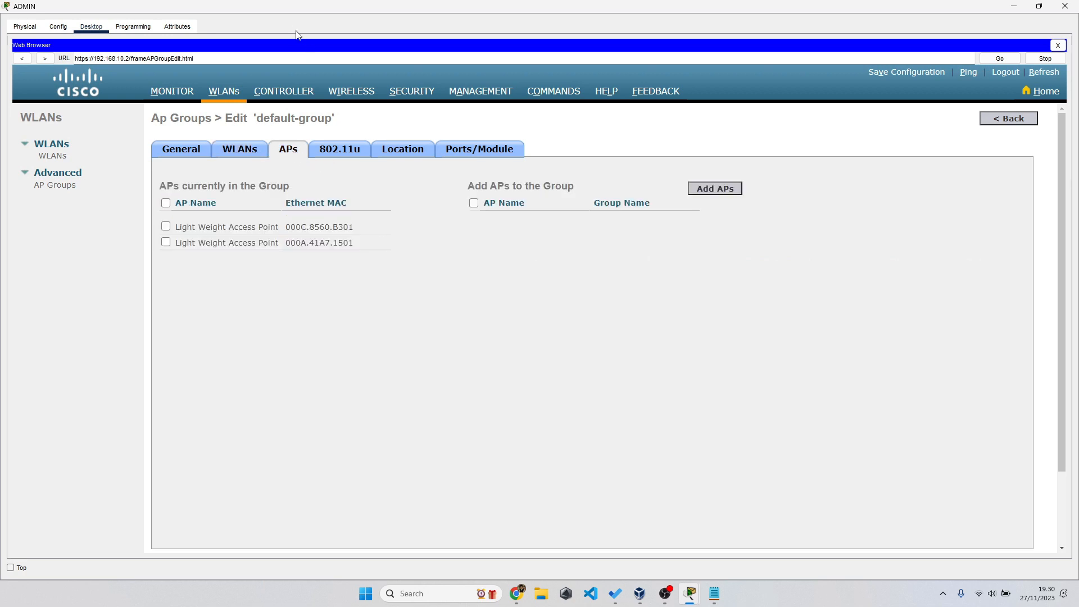
left_click_drag(281, 11, 514, 67)
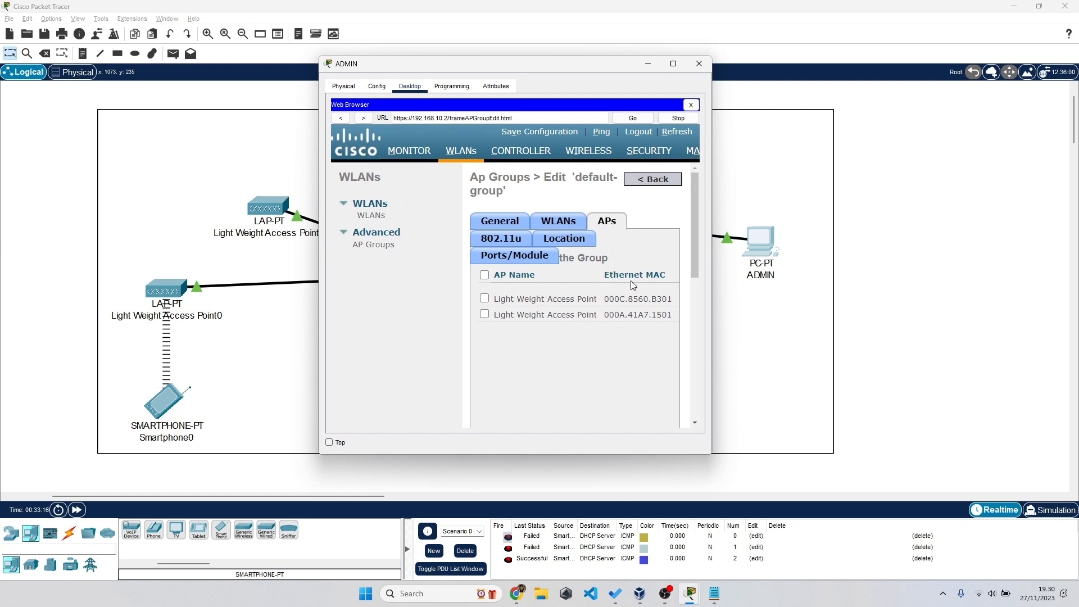
left_click_drag(712, 218, 873, 212)
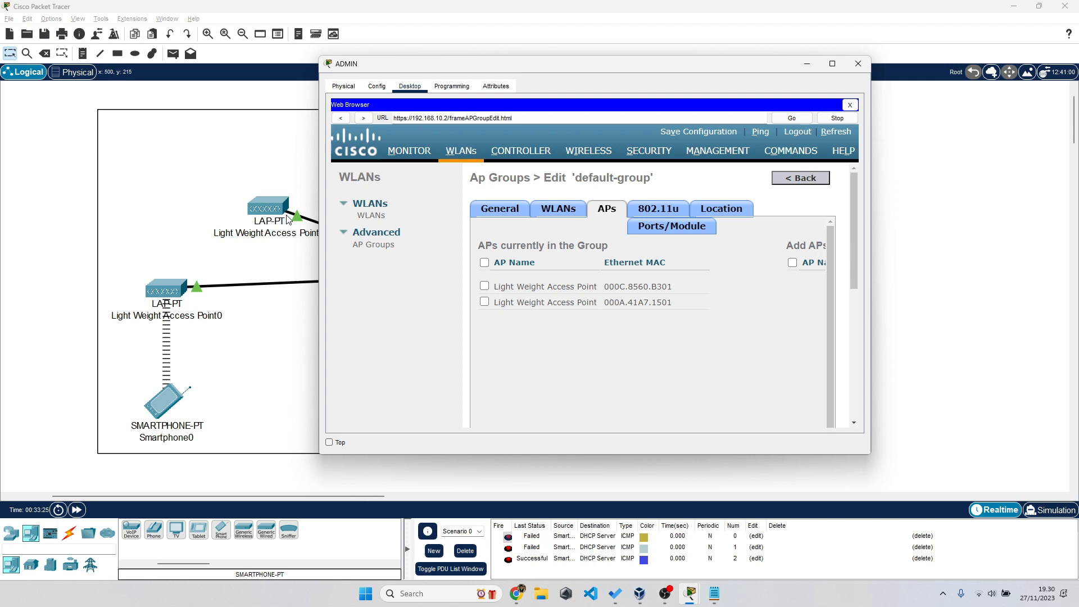
- Inspect Light Weight Access Point0's radio and DHCP gateway settings, then return to ADMIN
left_click(171, 291)
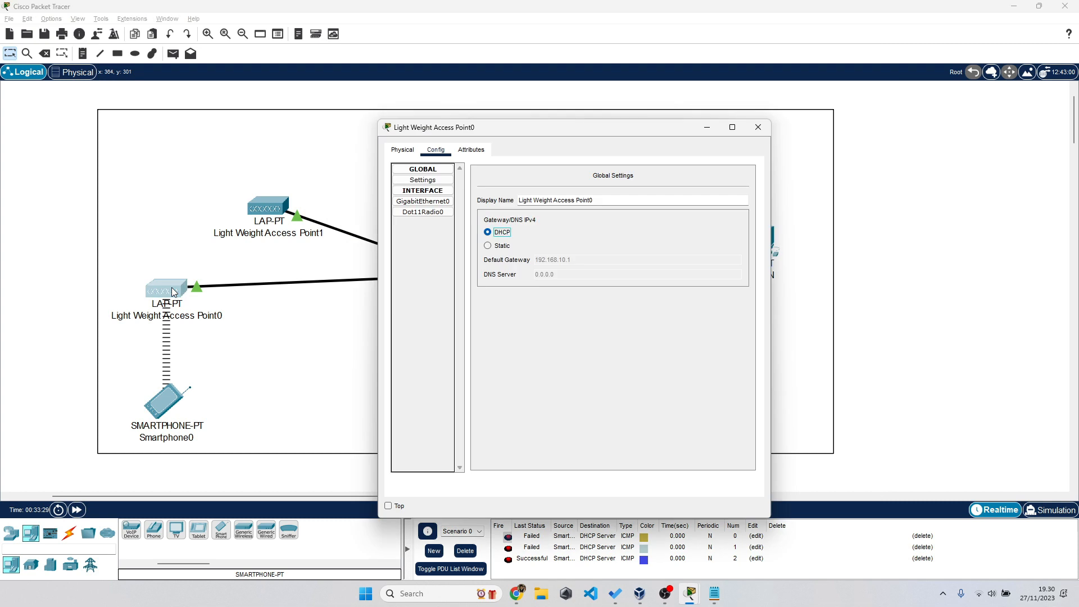
left_click(429, 219)
left_click(437, 181)
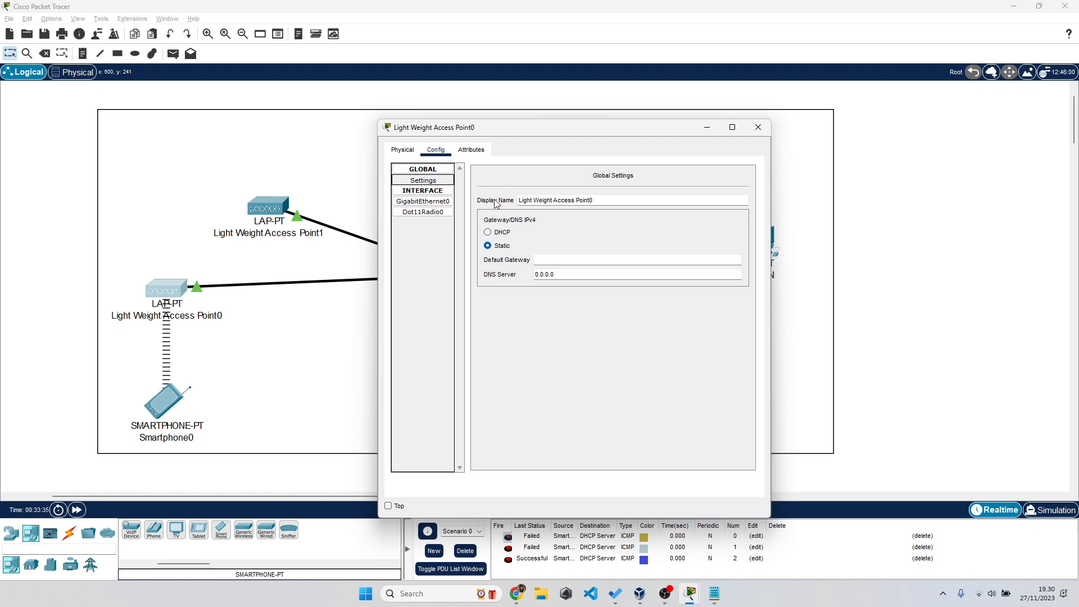
left_click(441, 181)
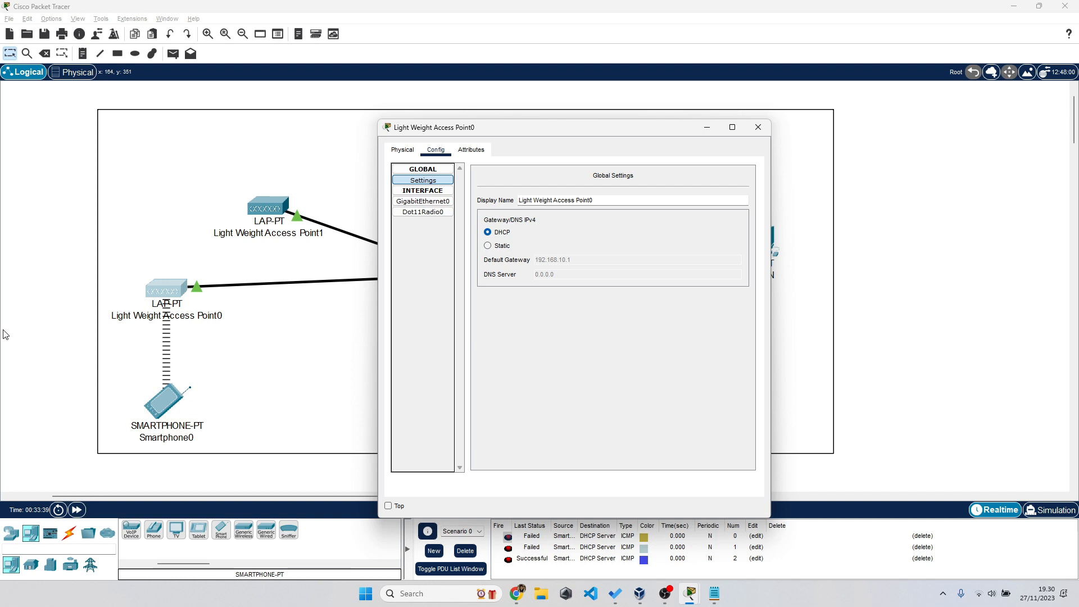
left_click(280, 288)
left_click(760, 235)
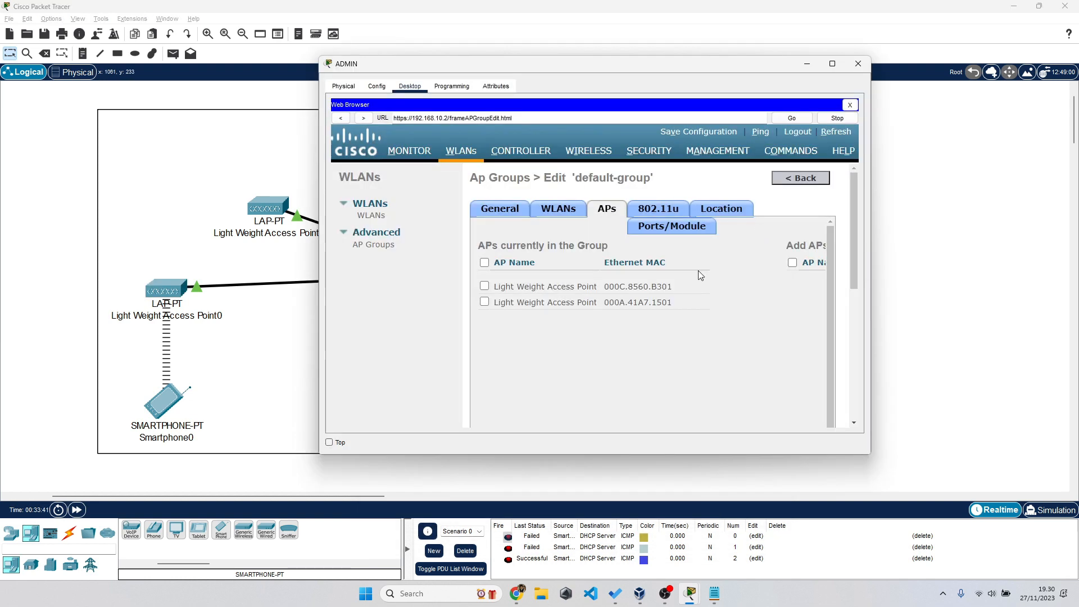
- Mark access point 000C.8560.B301 in default-group and maximize the ADMIN window
left_click(641, 287)
double_click(765, 69)
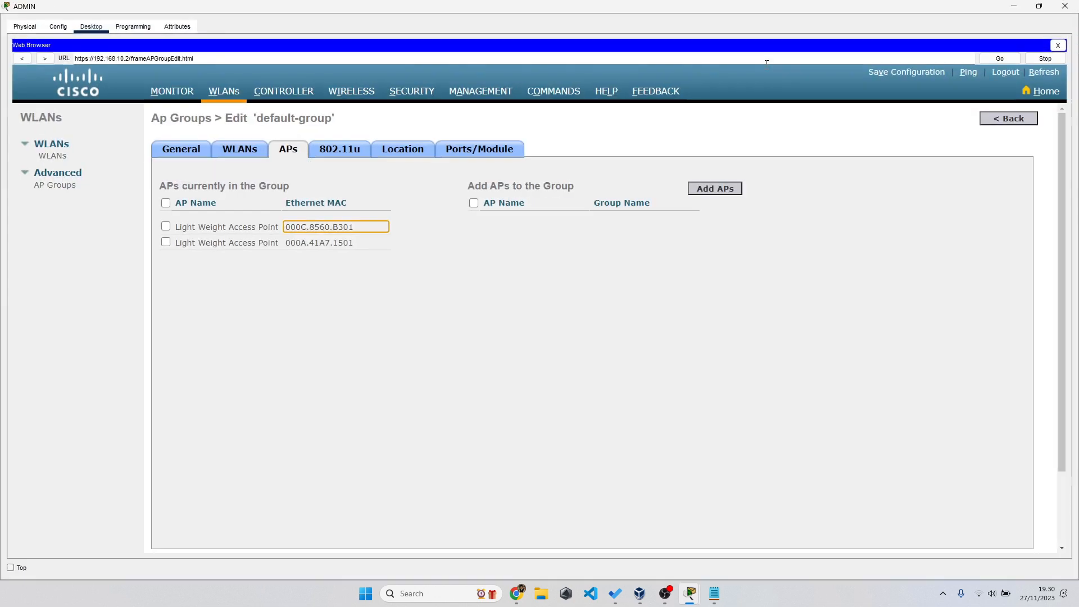
left_click(167, 228)
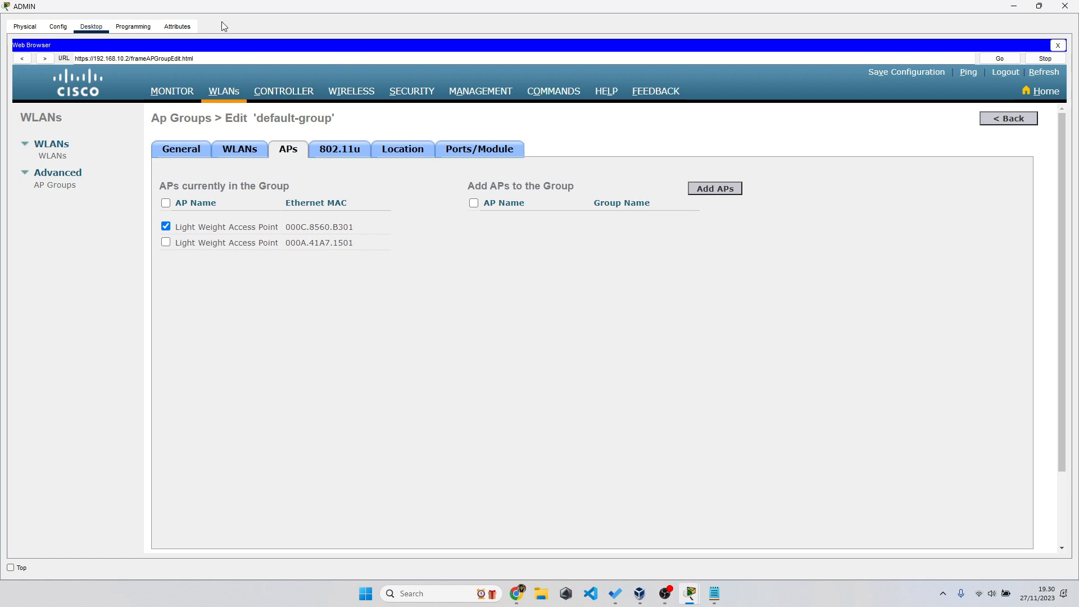
left_click_drag(203, 9, 634, 115)
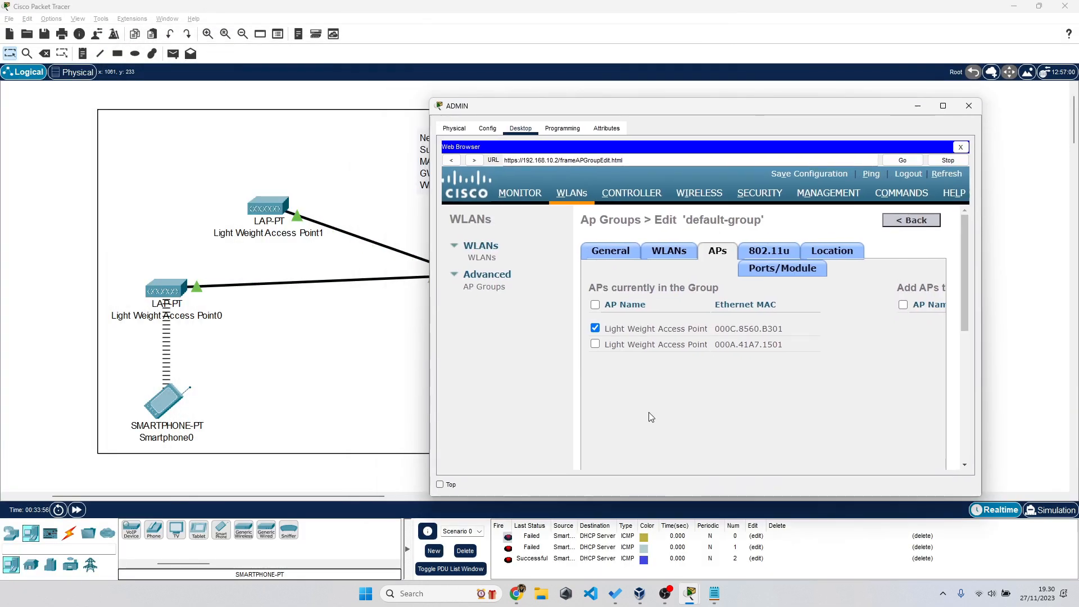
left_click(695, 96)
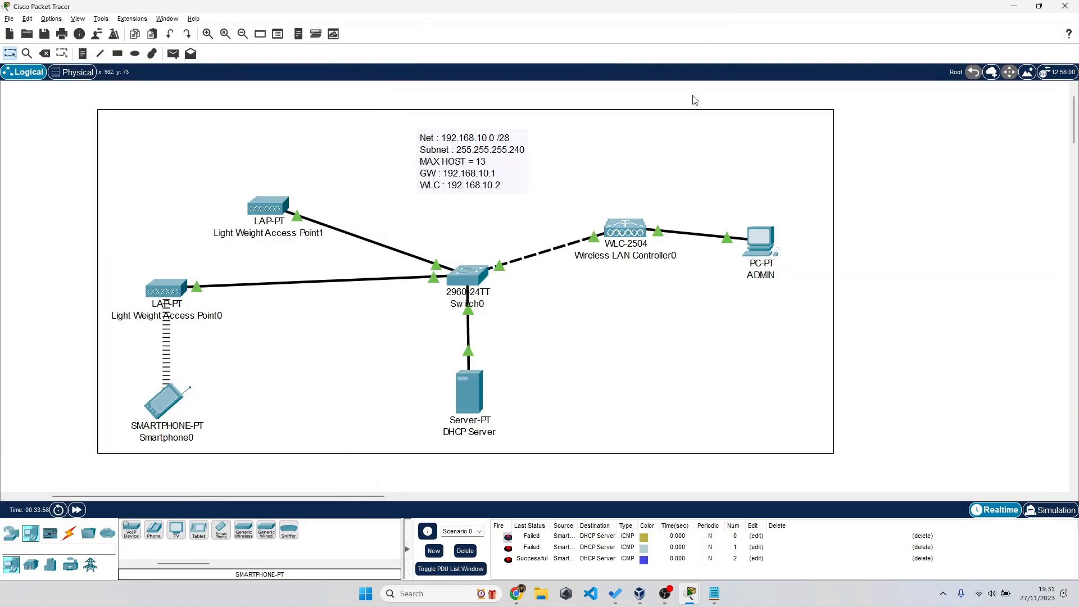
key("alt+Tab")
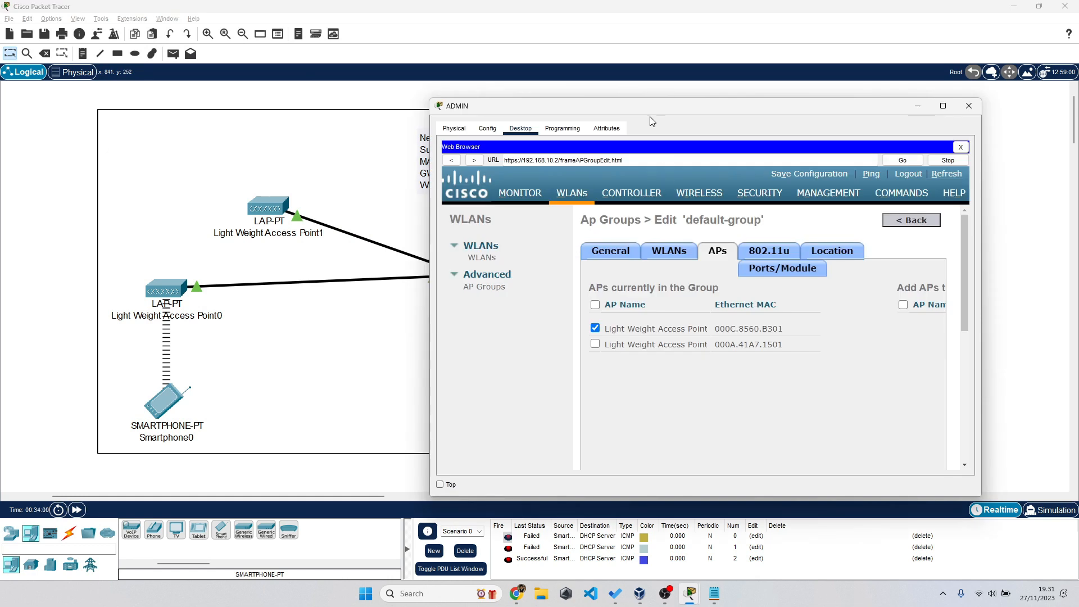
double_click(637, 103)
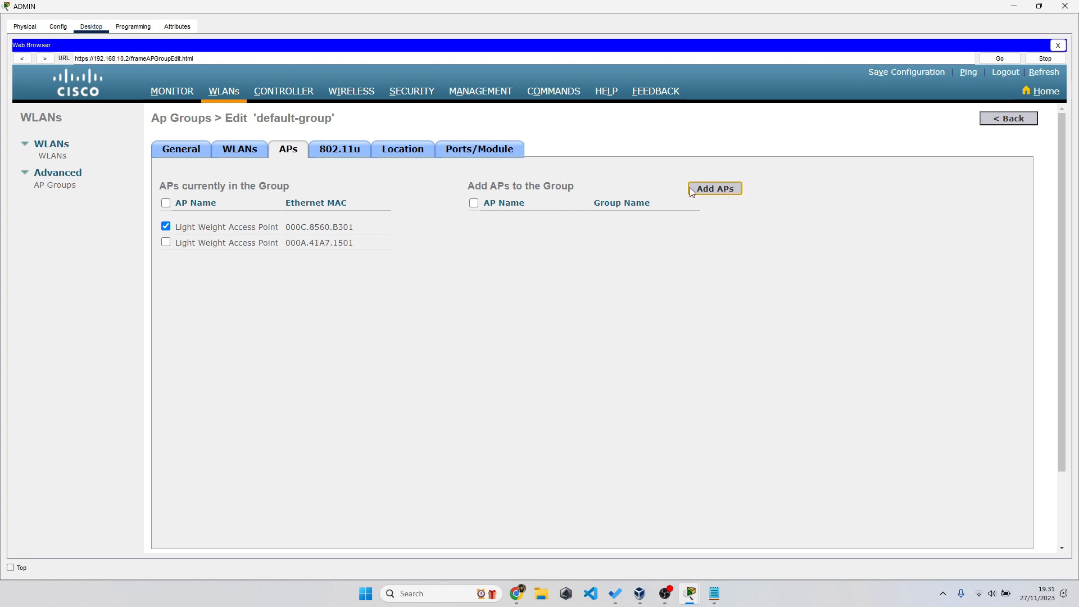
- Compare default-group's WLANs and APs tabs, then return to the AP Groups list
left_click(252, 154)
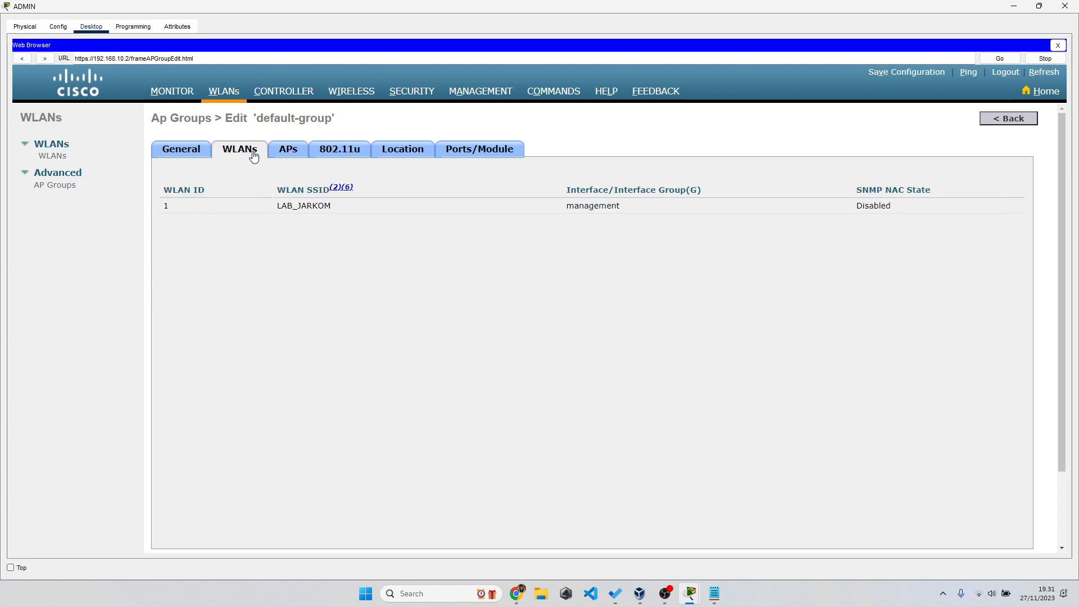
left_click(288, 154)
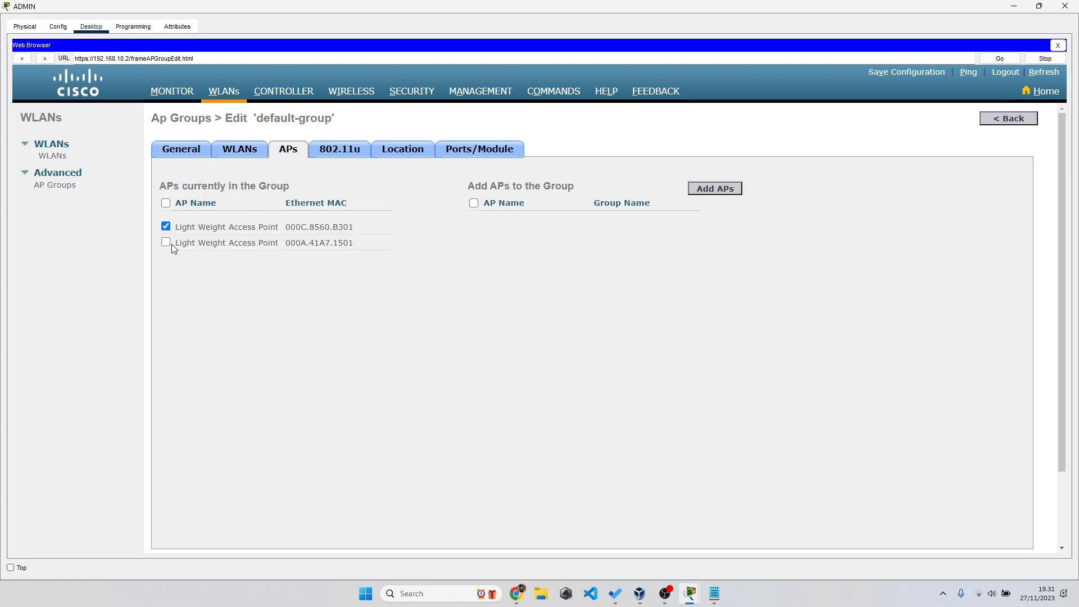
double_click(189, 229)
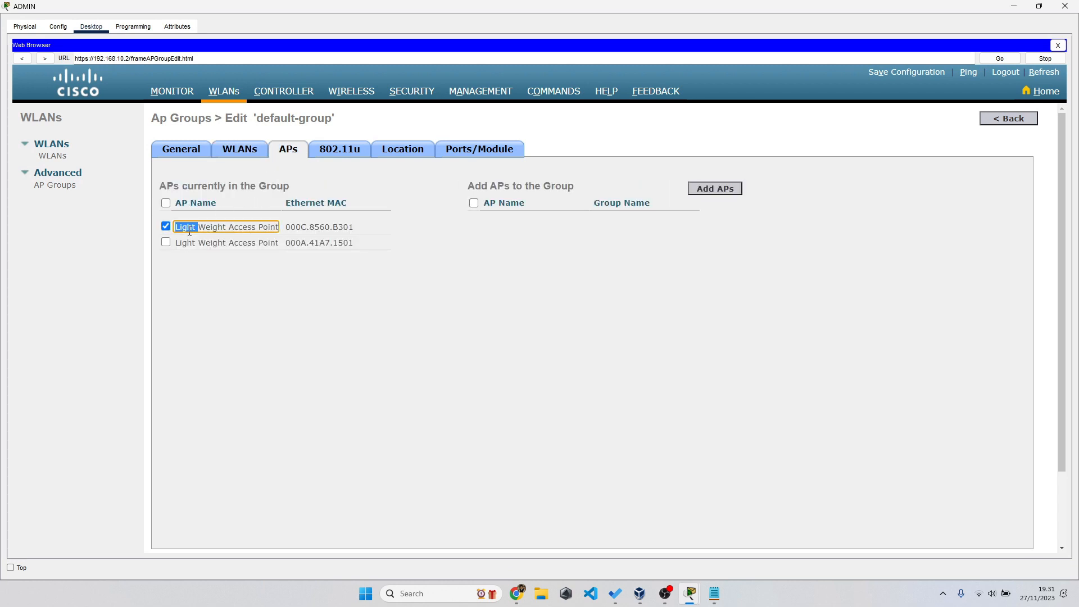
left_click(235, 157)
left_click(296, 153)
left_click(52, 192)
- Start a new AP group named admin_labtif with description 'Mengontrol satu AP'
left_click(66, 190)
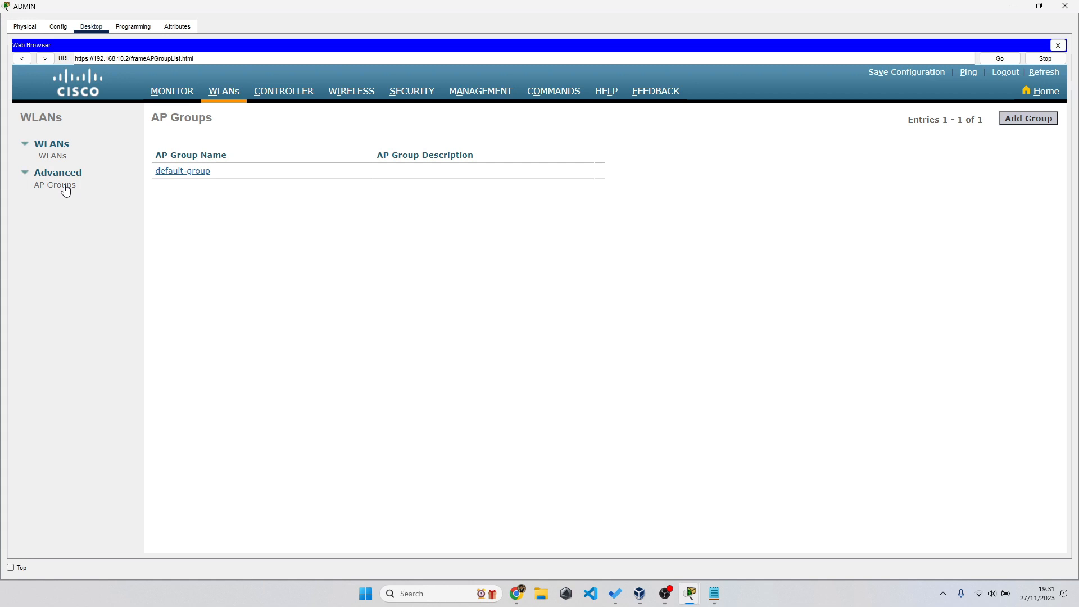
left_click(1020, 119)
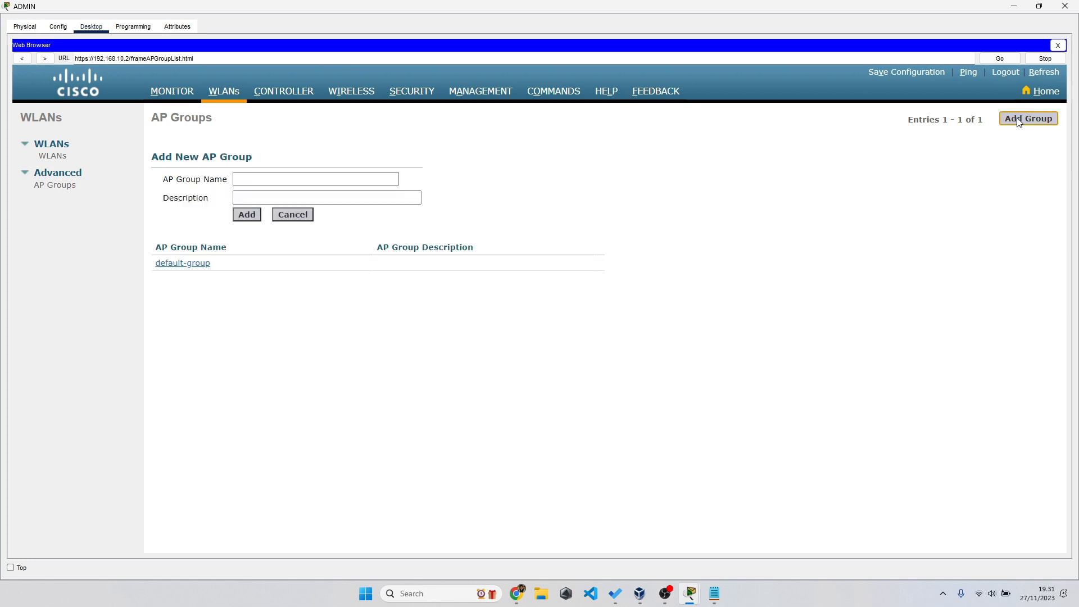
left_click(252, 176)
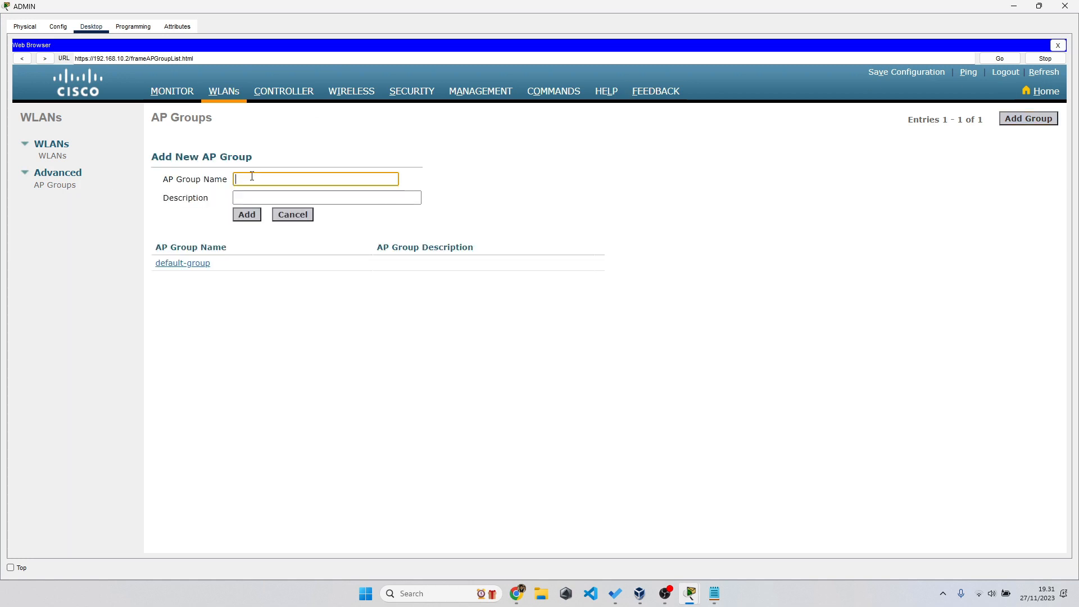
type("admin_labtif")
left_click(253, 198)
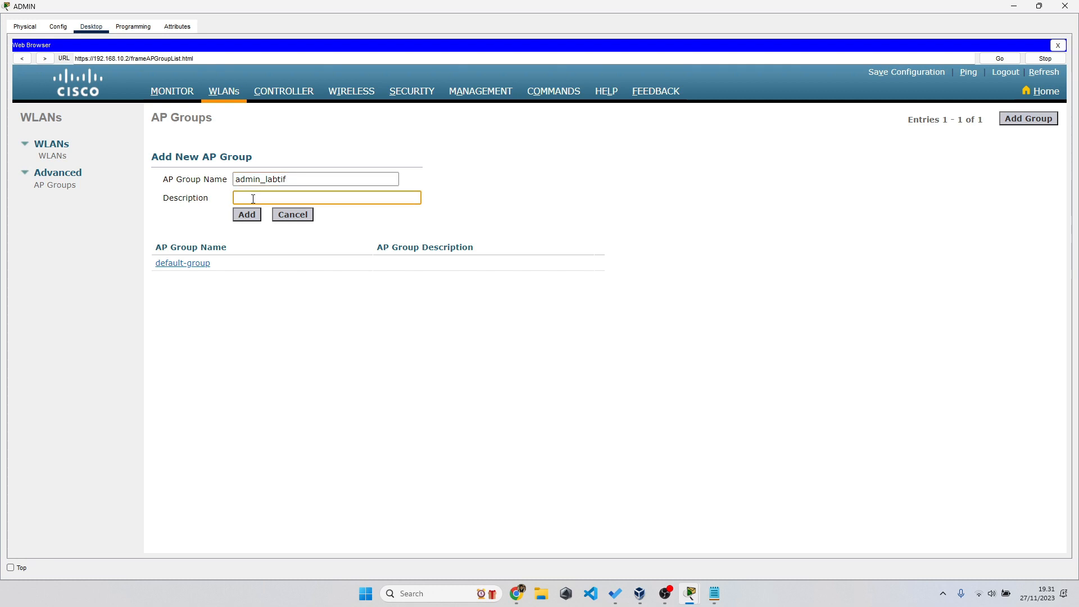
type("MEngontro")
key("BackSpace")
key("BackSpace")
key("BackSpace")
type("ngontrol satu a")
key("BackSpace")
- Finish the description with 'AP', create admin_labtif, and open it for editing
type("AP")
left_click(258, 217)
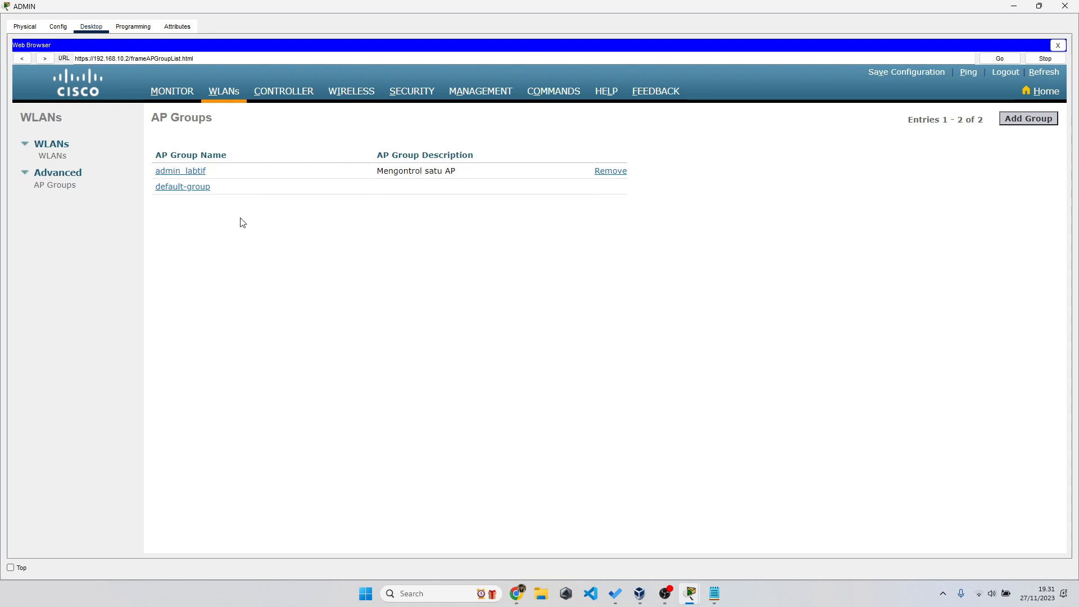
left_click(186, 174)
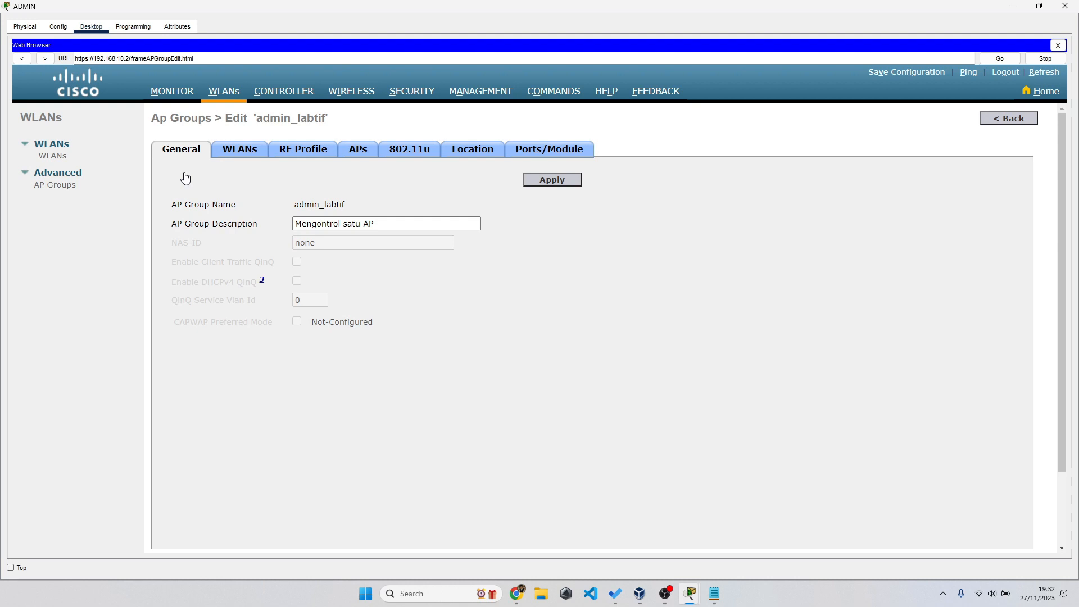
- Add the first Light Weight Access Point to admin_labtif and confirm the move
left_click(362, 152)
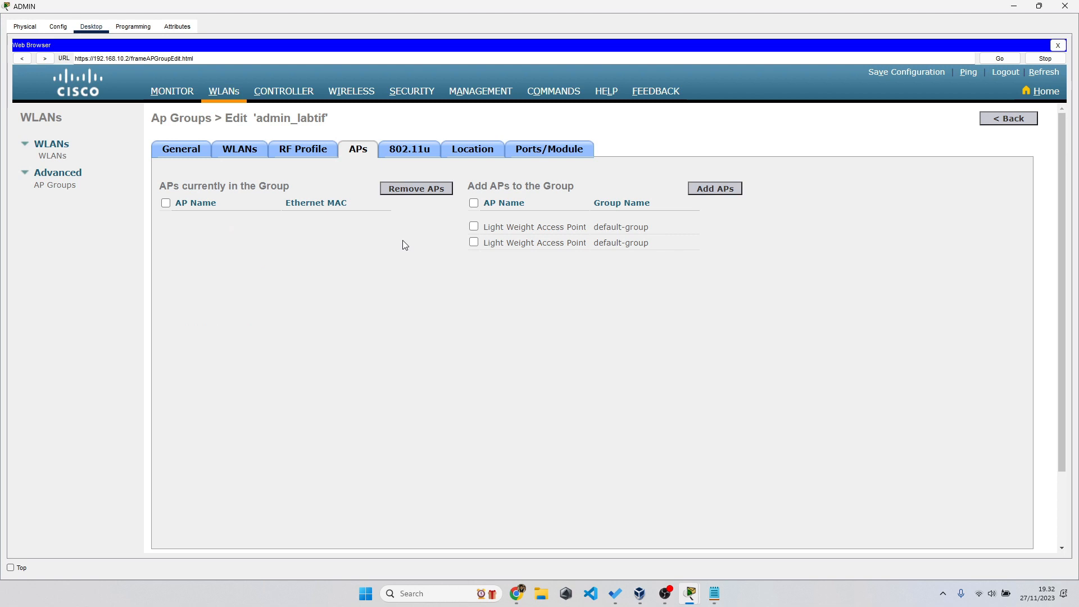
left_click(474, 228)
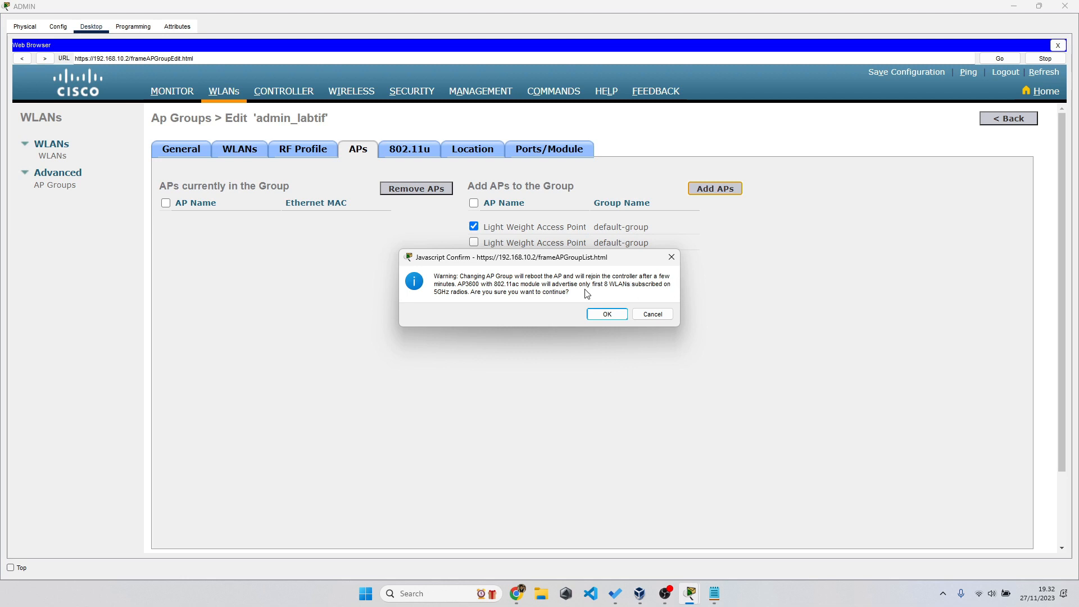
left_click(611, 315)
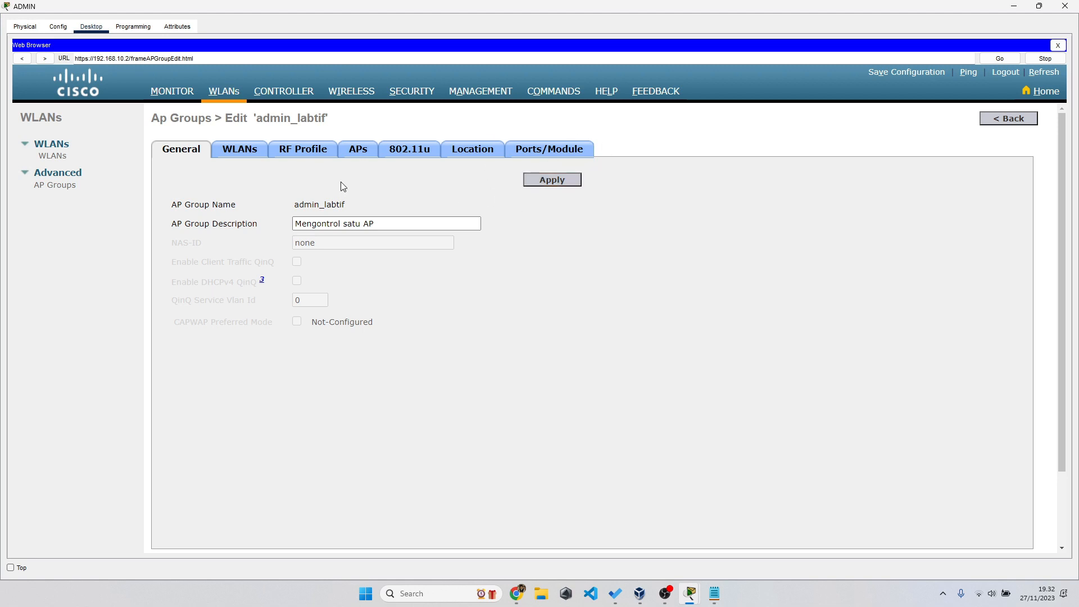
- Add the LAB_JARKOM(1) WLAN to admin_labtif and shrink the ADMIN window over the topology
left_click(243, 152)
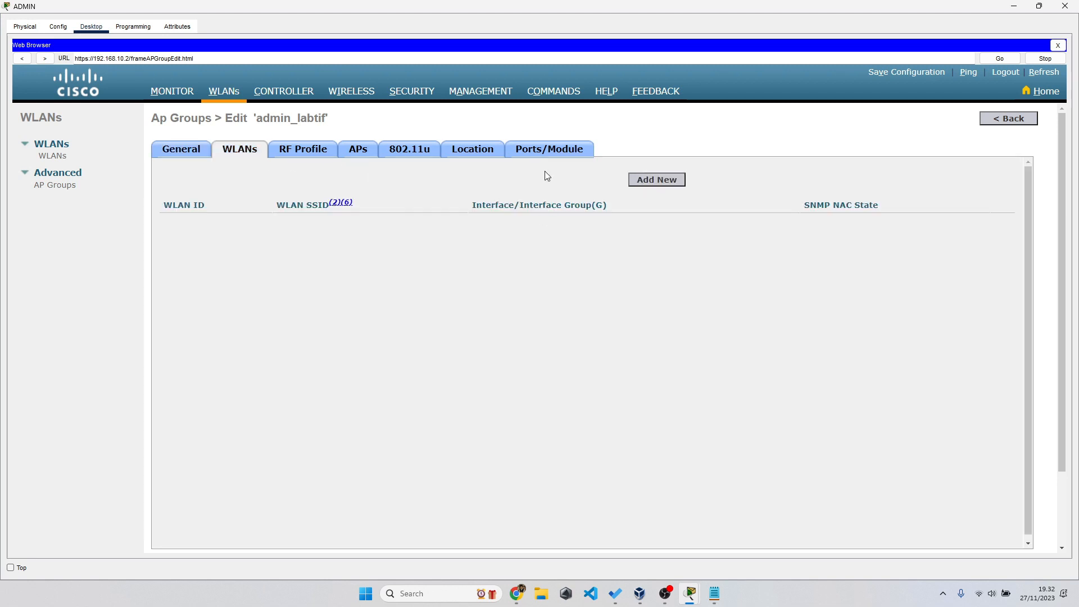
left_click(653, 180)
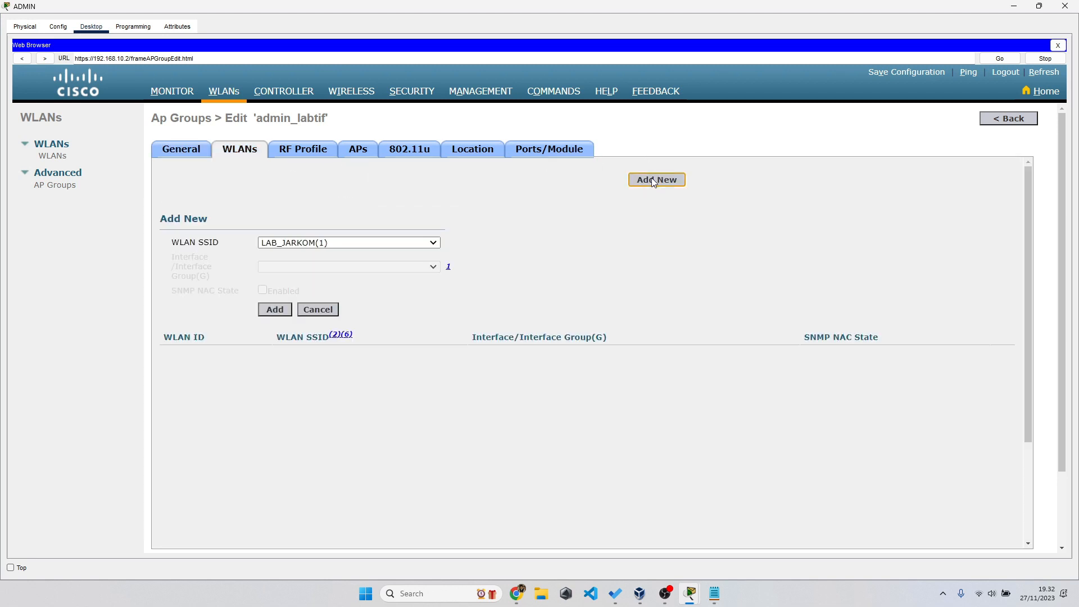
left_click(362, 240)
left_click(364, 243)
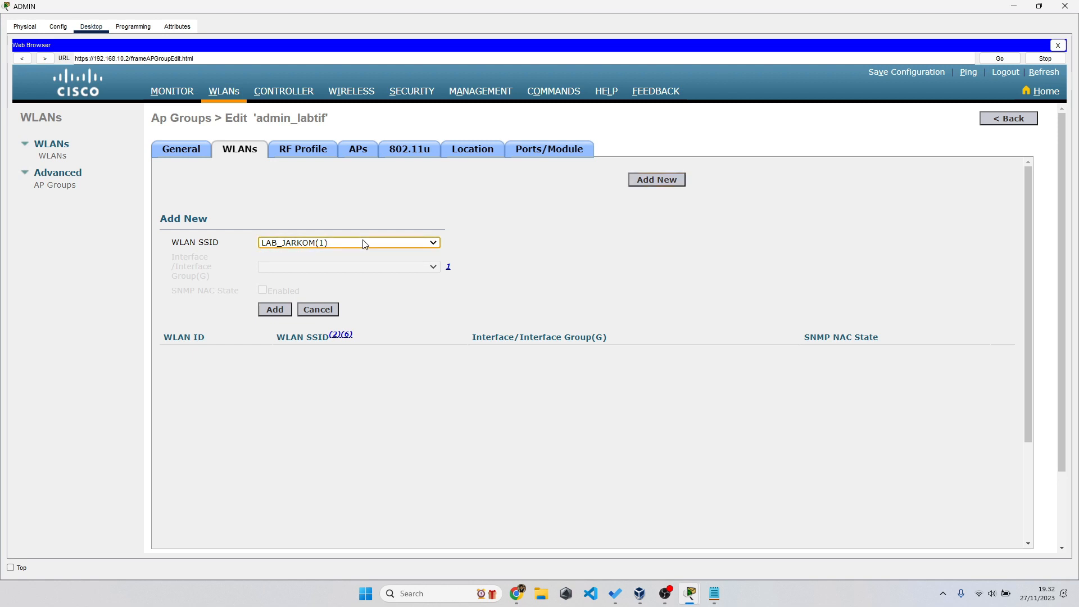
left_click(281, 311)
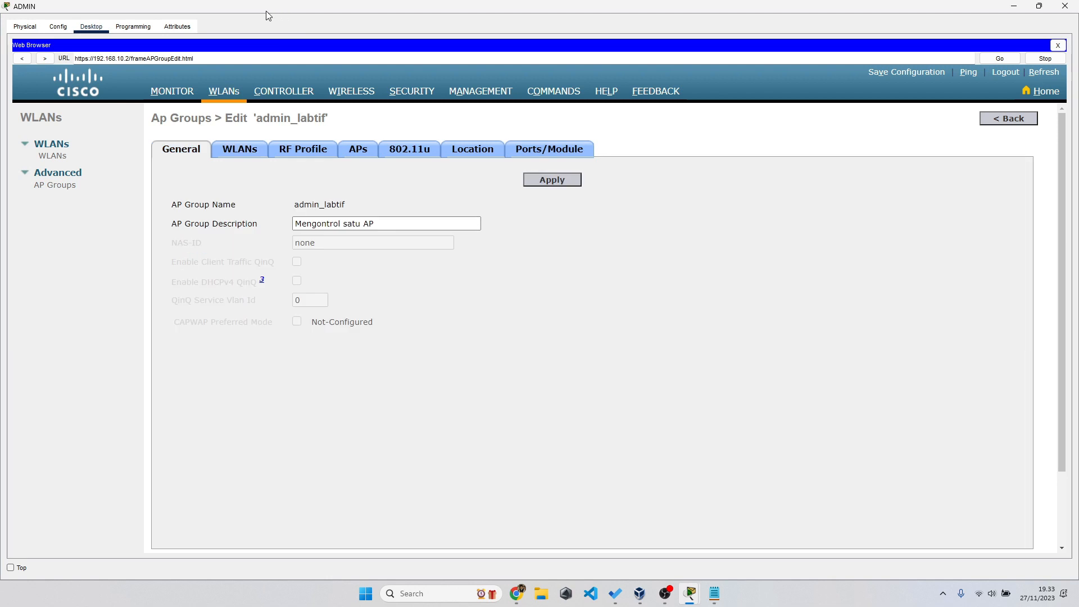
left_click_drag(349, 6, 751, 104)
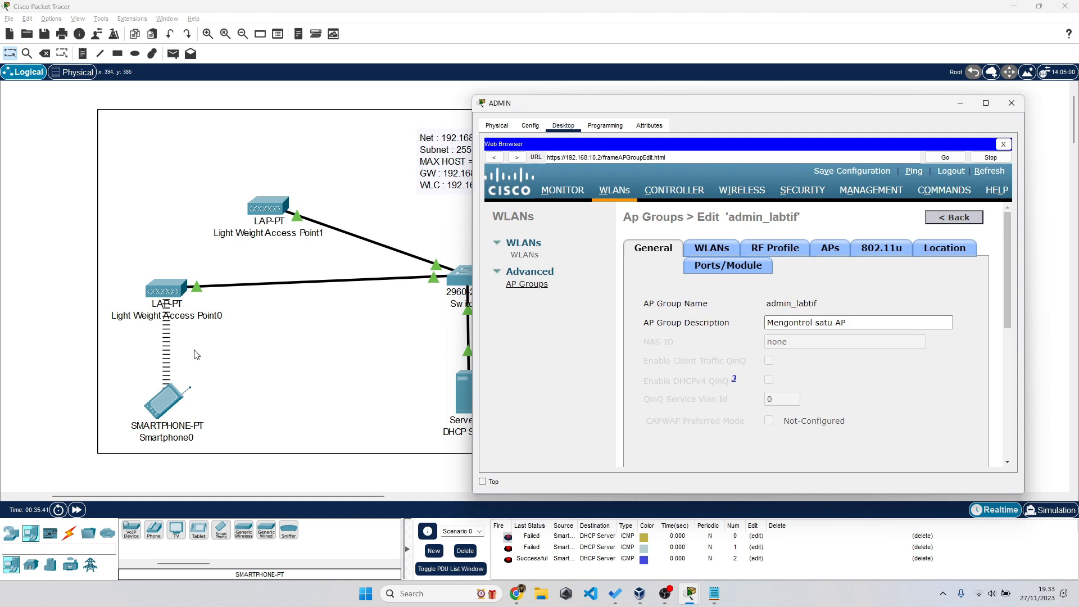
- Place a new Smartphone1 near the network info note and open its device window
left_click(85, 261)
left_click_drag(85, 261, 212, 325)
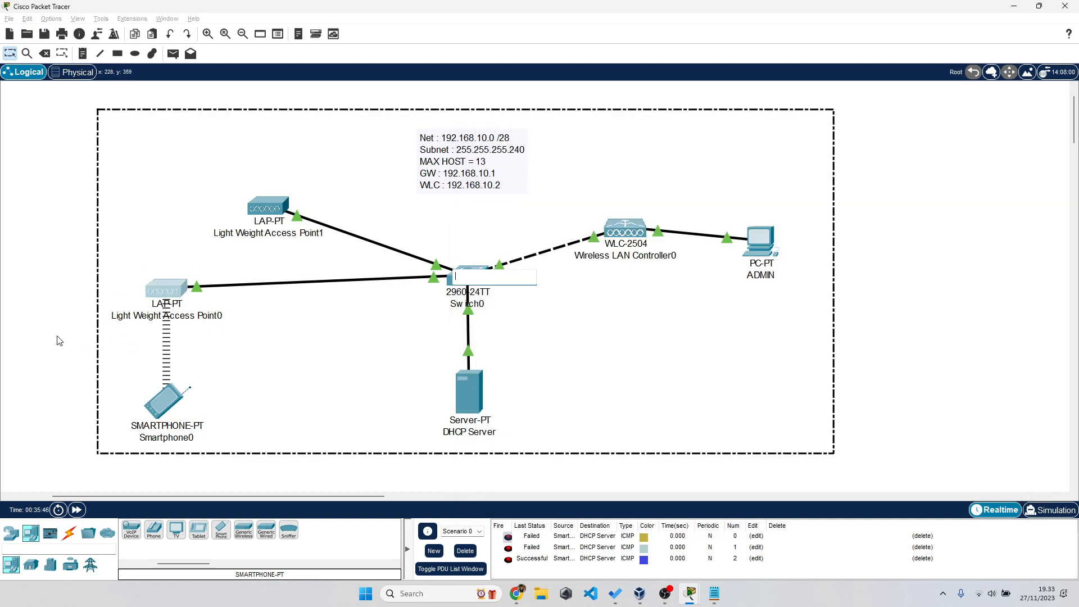
left_click(95, 339)
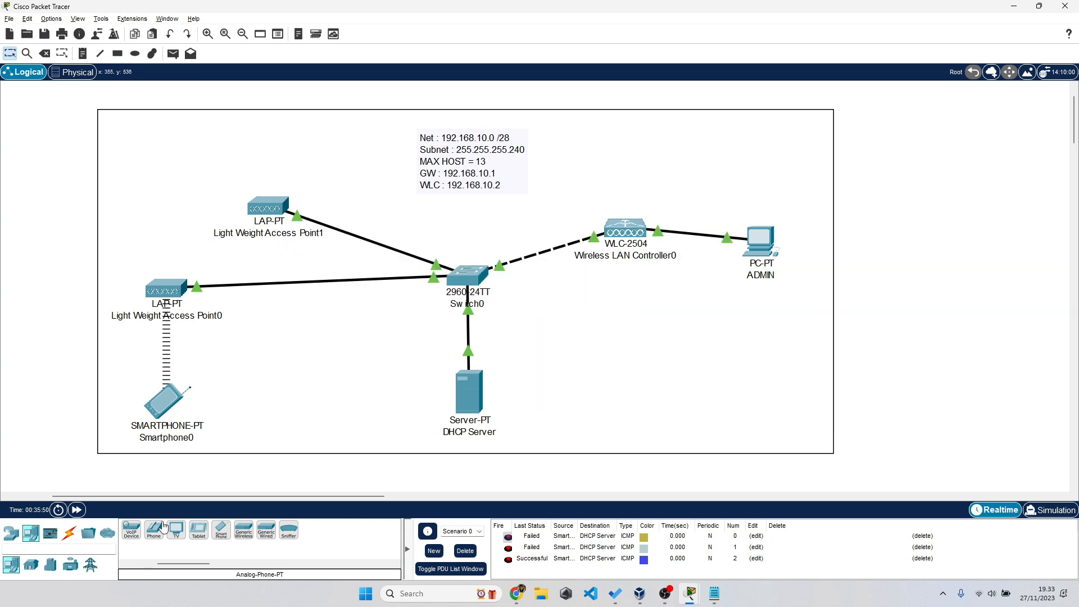
left_click(222, 532)
left_click(377, 176)
left_click_drag(380, 178, 374, 170)
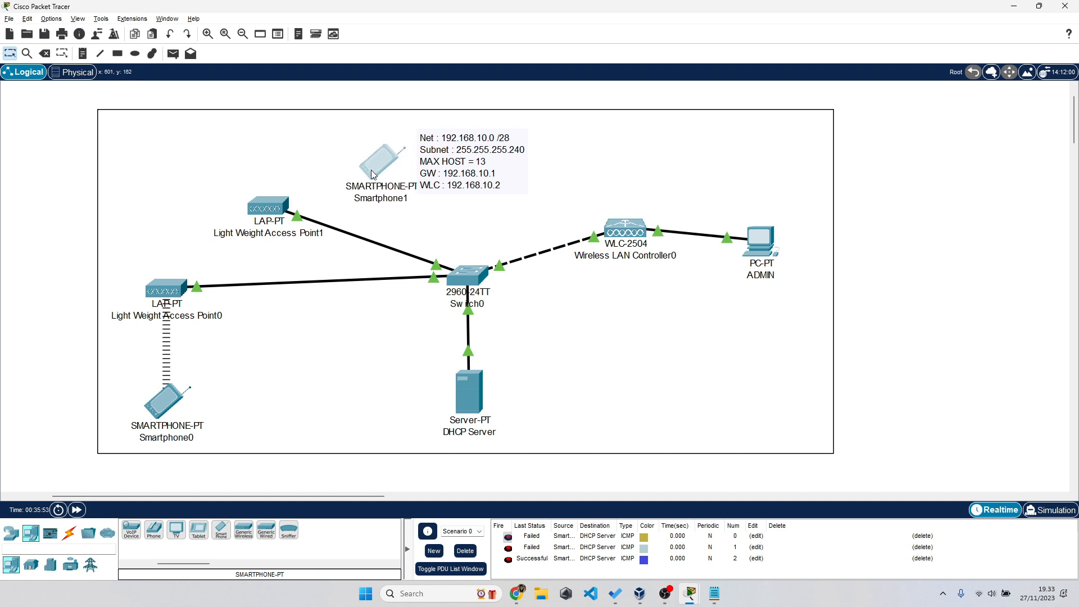
left_click_drag(51, 261, 165, 313)
left_click(380, 168)
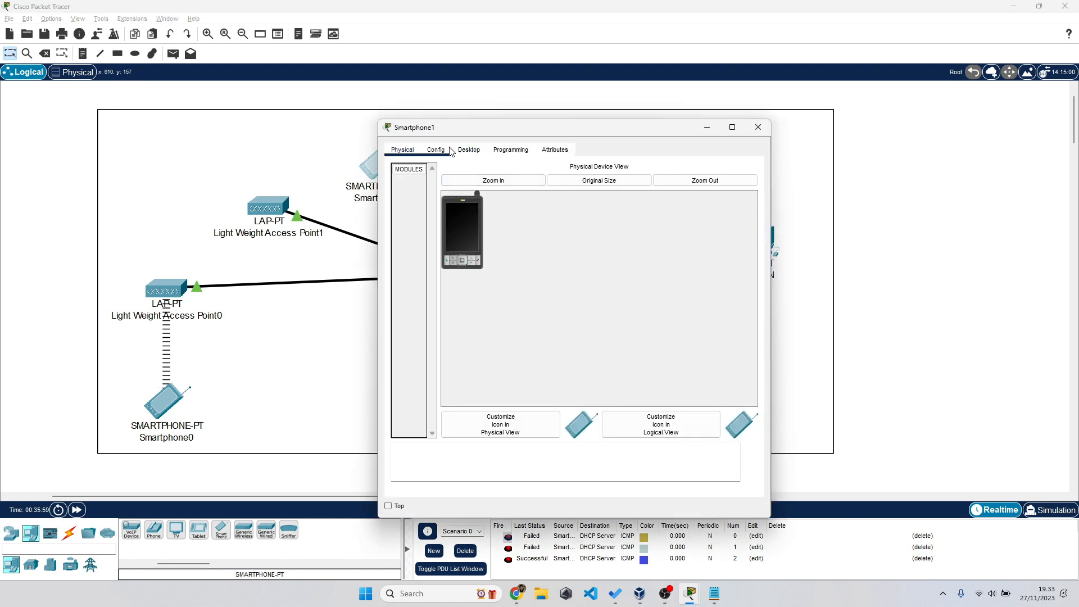
- Join Smartphone1's Wireless0 to LAB_JARKOM with WPA2-PSK and its pass phrase, using DHCP
left_click(437, 150)
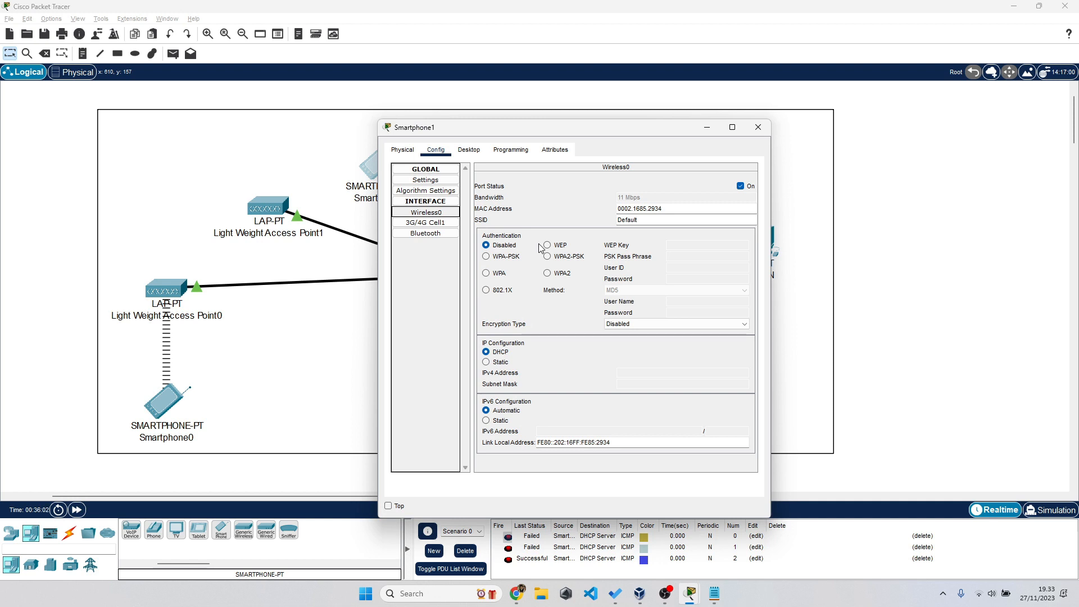
double_click(669, 222)
type("LAB_JARKOM")
left_click(547, 256)
left_click(685, 255)
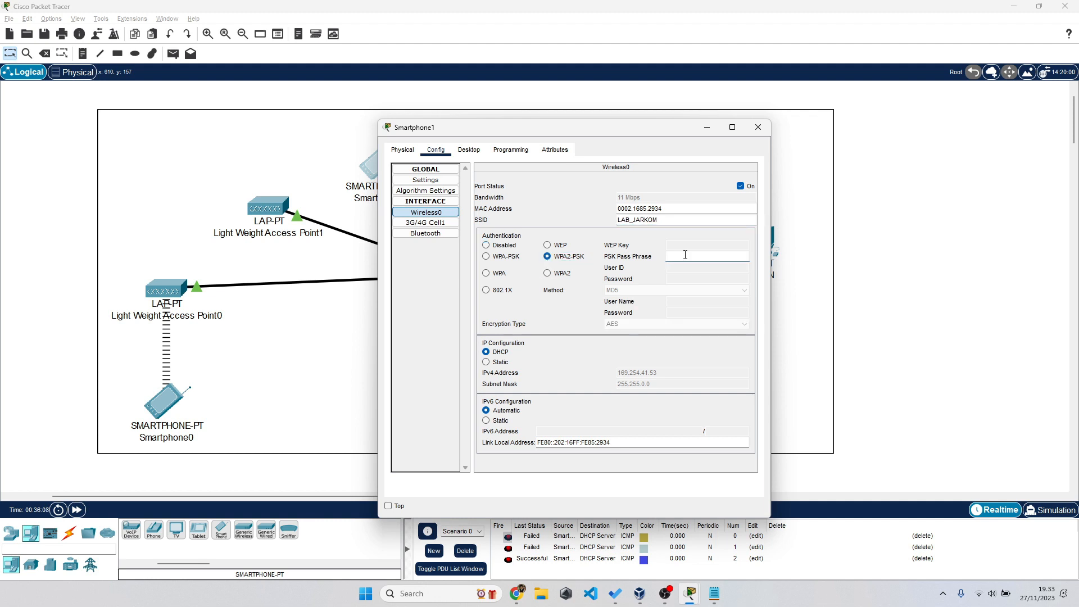
type("12345678")
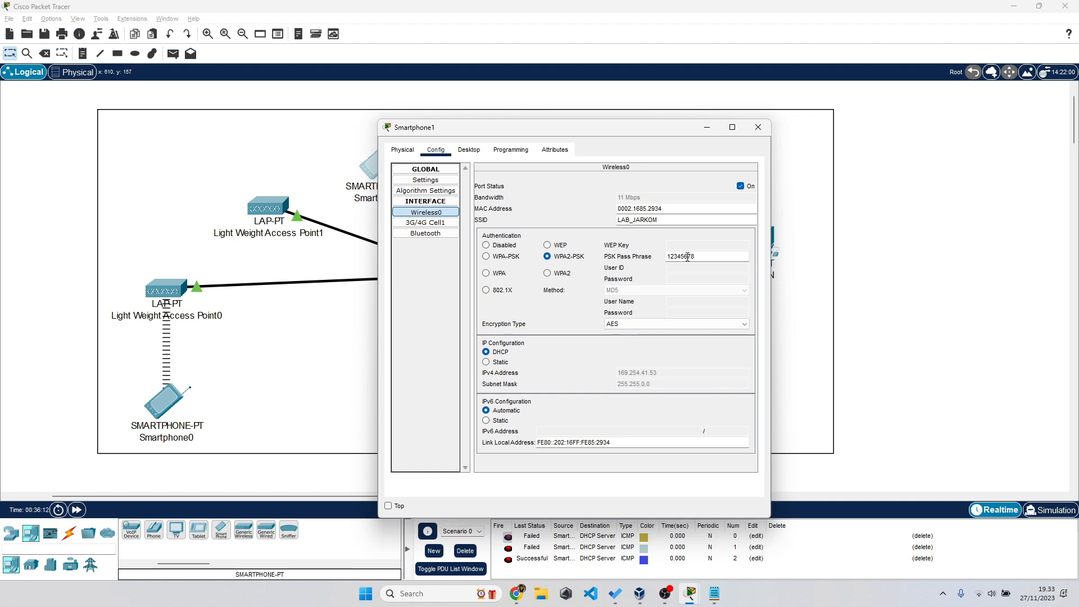
key("Tab")
left_click(486, 362)
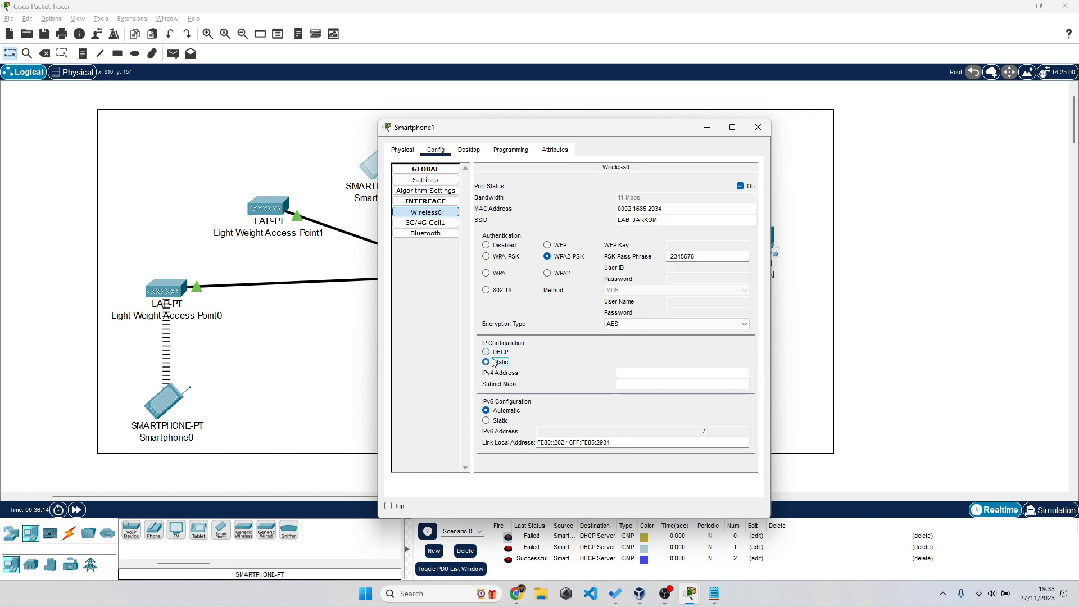
left_click(486, 353)
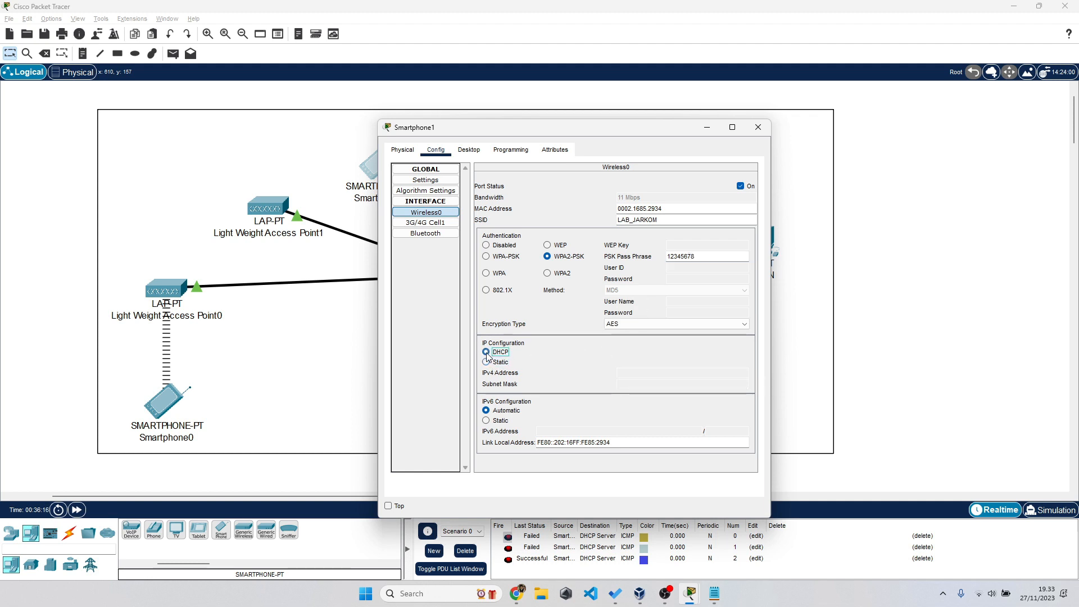
- Move Smartphone1 to the canvas's left edge near Access Point0 and return to the topology
left_click_drag(368, 176, 76, 251)
key("alt+Tab")
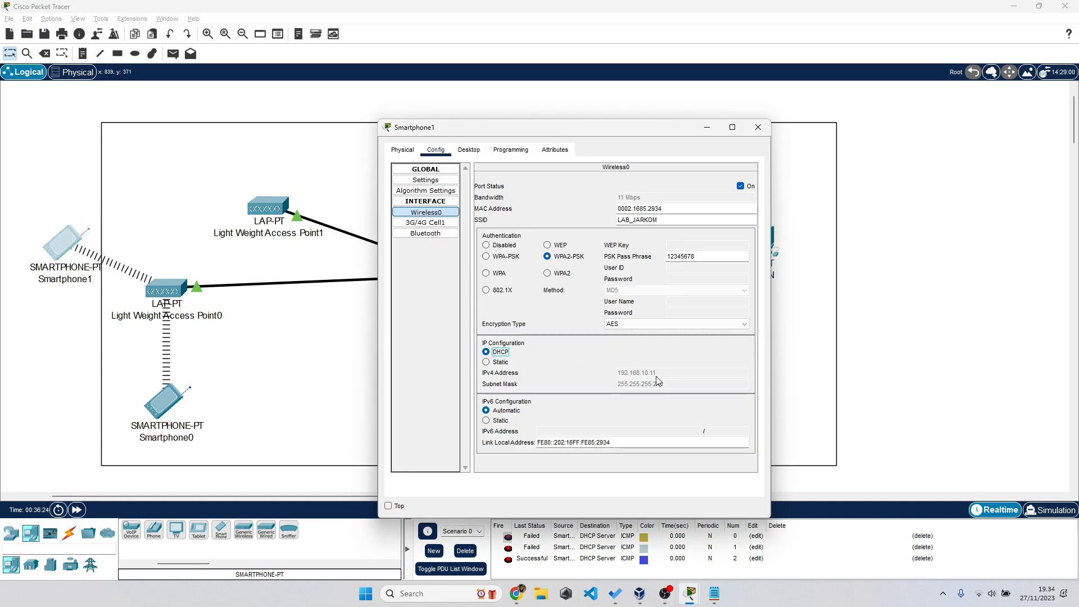
key("alt+Tab")
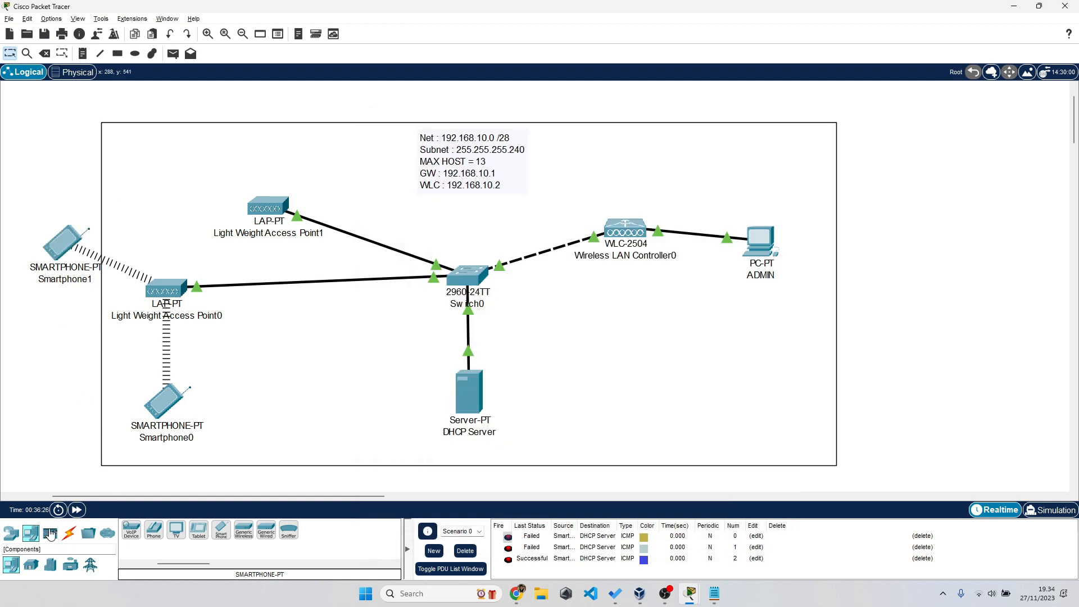
- Place a new Laptop-PT (Laptop0) on the canvas below the access point and open its device window
left_click(30, 535)
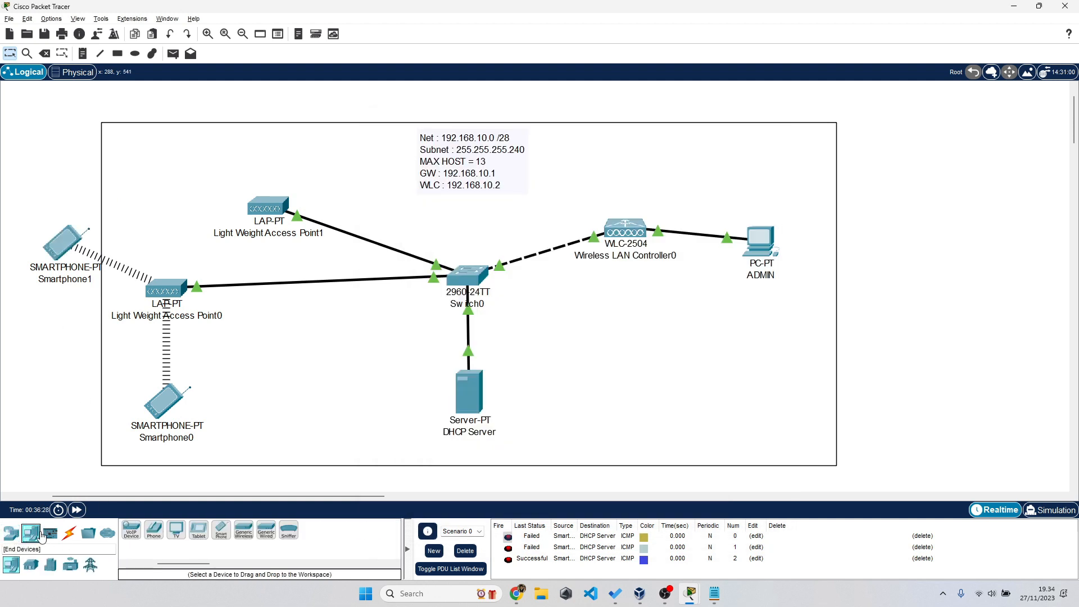
left_click_drag(179, 564, 148, 567)
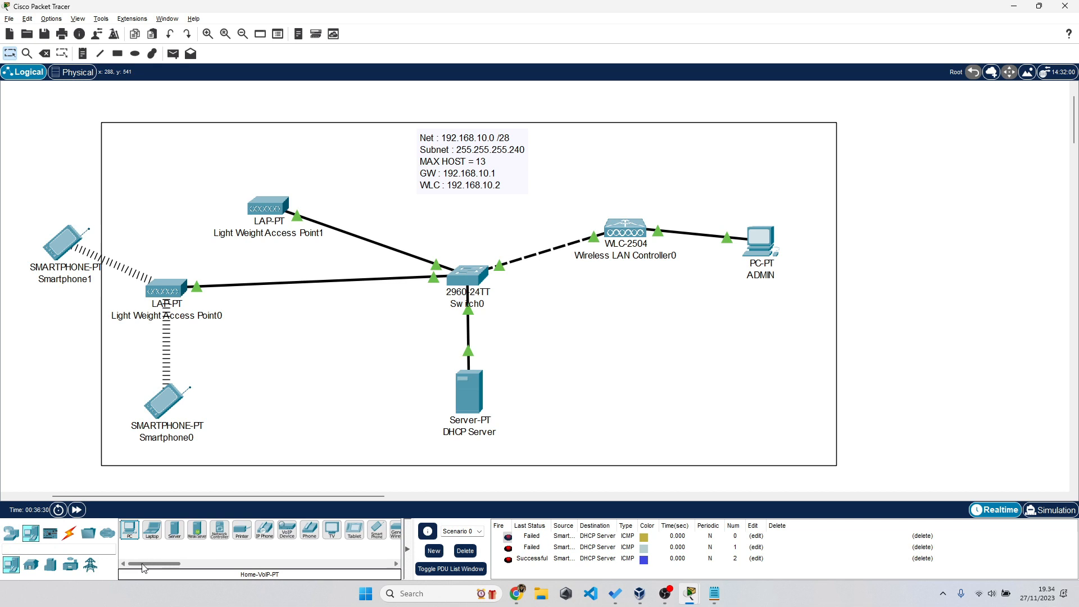
left_click_drag(152, 530, 313, 354)
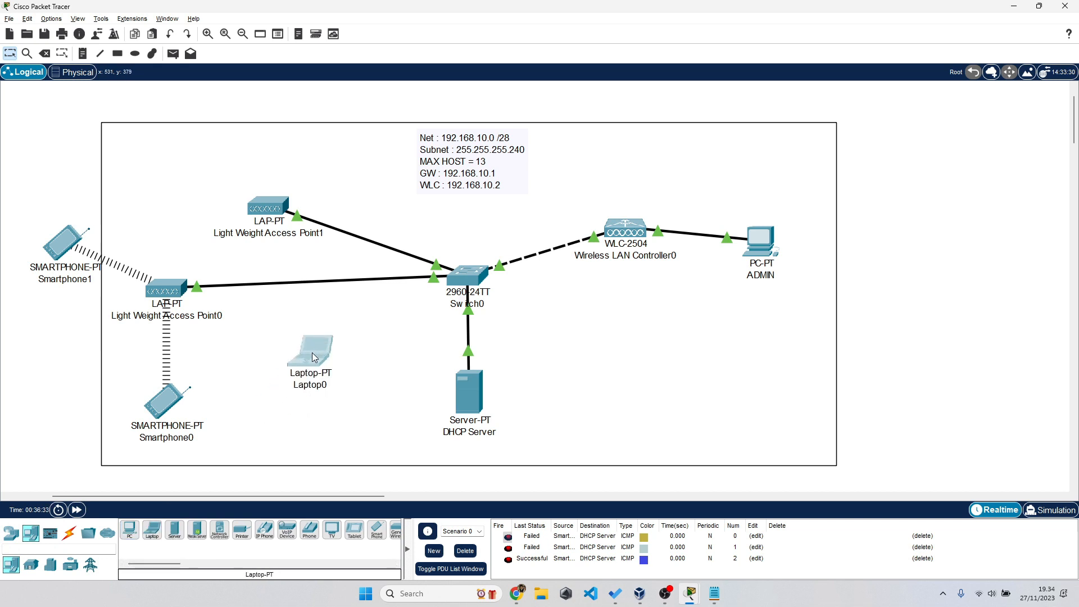
left_click(312, 354)
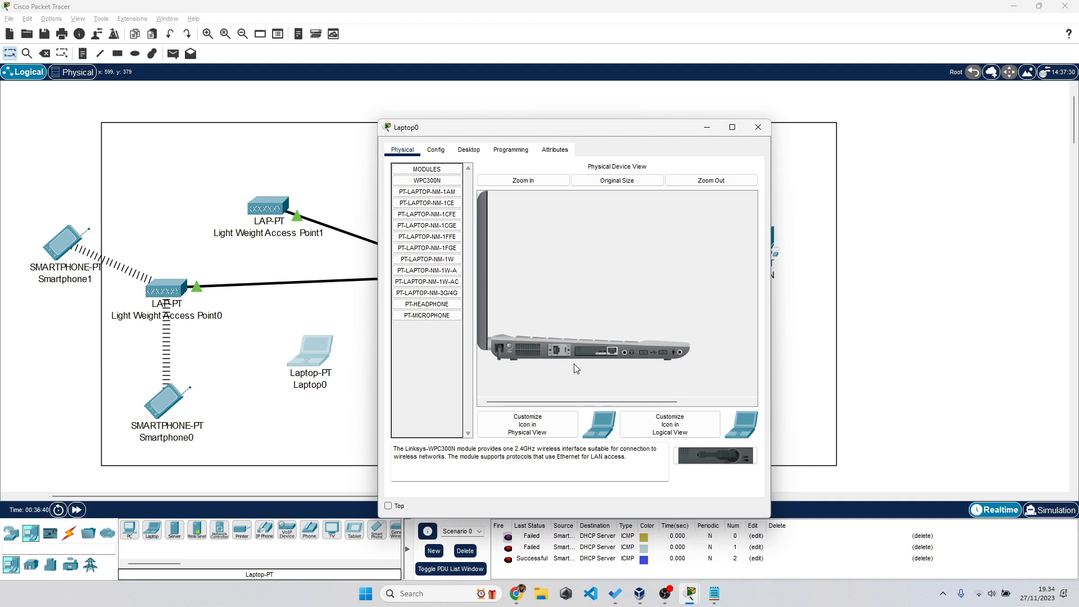
- Replace Laptop0's network card with a WPC300N wireless card
left_click_drag(590, 353, 445, 368)
left_click_drag(441, 181, 601, 355)
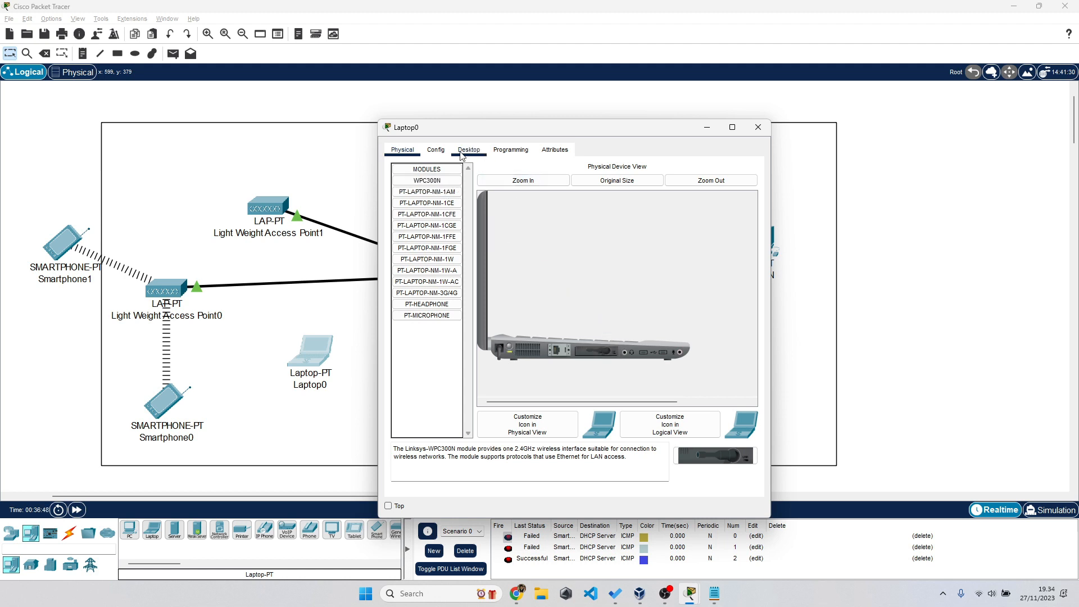
left_click(435, 150)
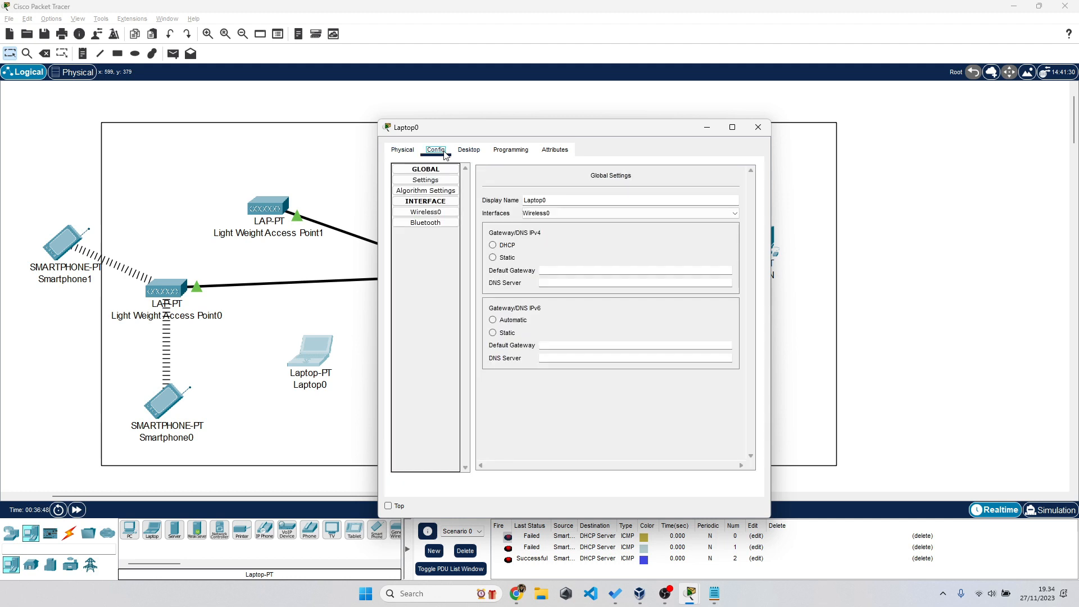
left_click(436, 213)
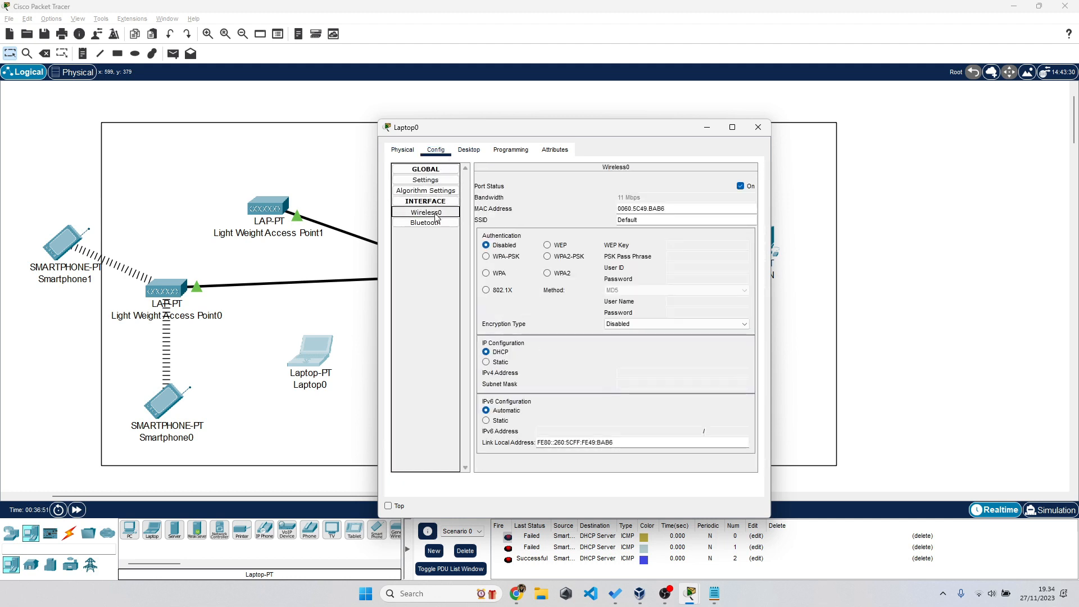
- Set Laptop0's Wireless0 to SSID LAB_JARKOM, WPA2-PSK with the pass phrase, and DHCP addressing
double_click(681, 220)
type("LAB_JKARKOM")
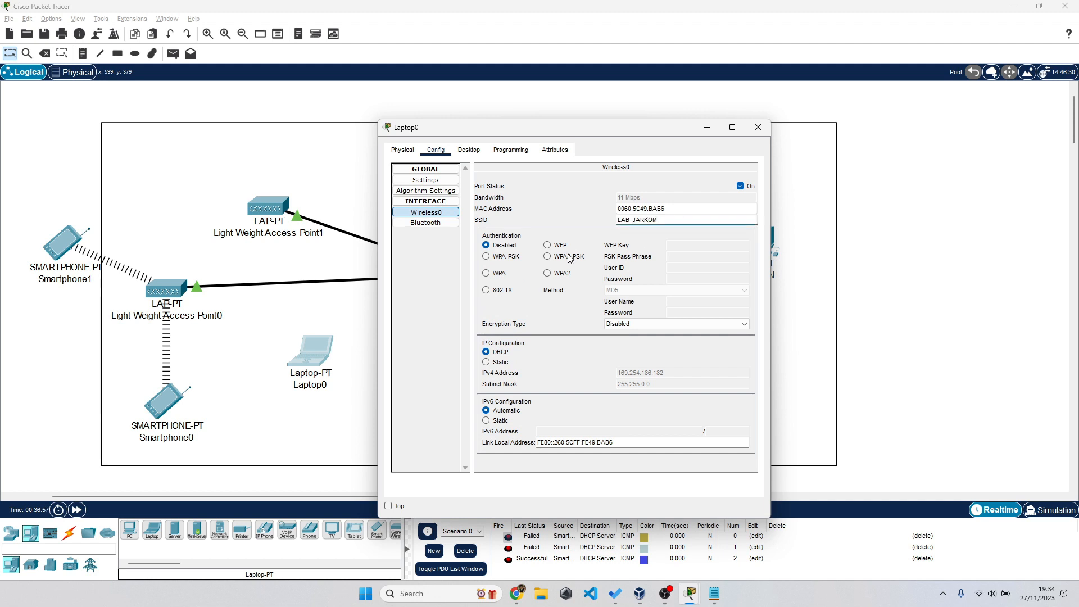
left_click(569, 257)
left_click(695, 262)
type("12345678")
left_click(500, 361)
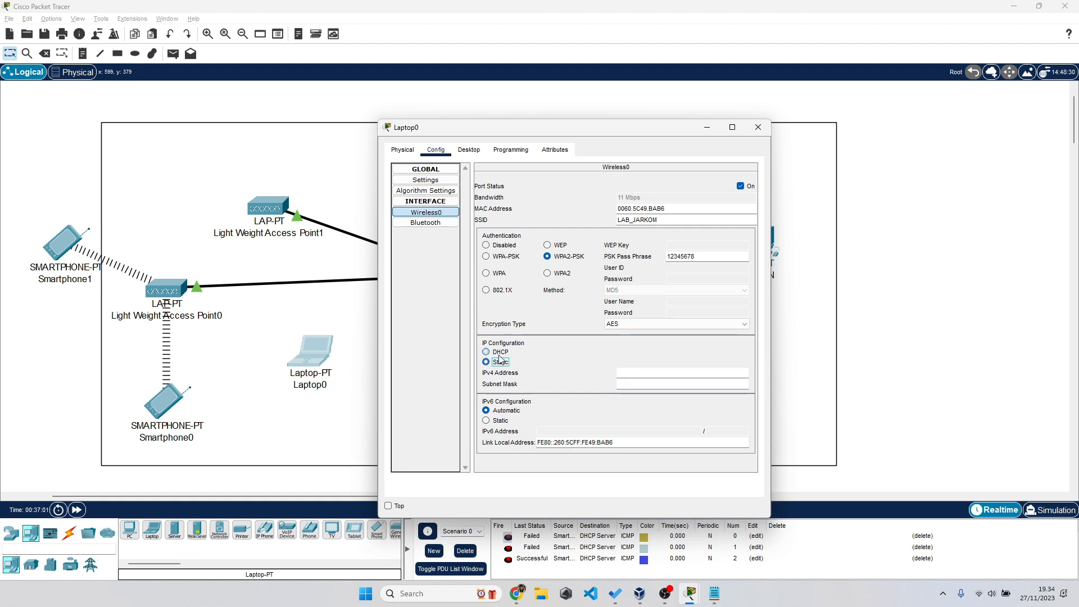
- Fast-forward time so Laptop0 associates, then check it received 192.168.10.13
left_click(79, 521)
left_click(77, 513)
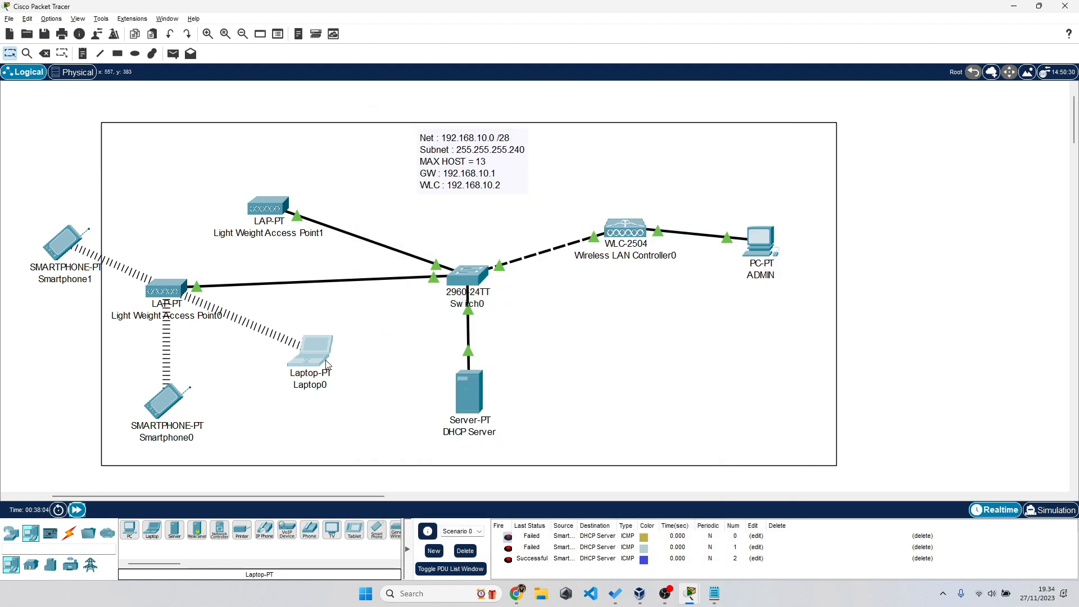
left_click_drag(328, 364, 326, 384)
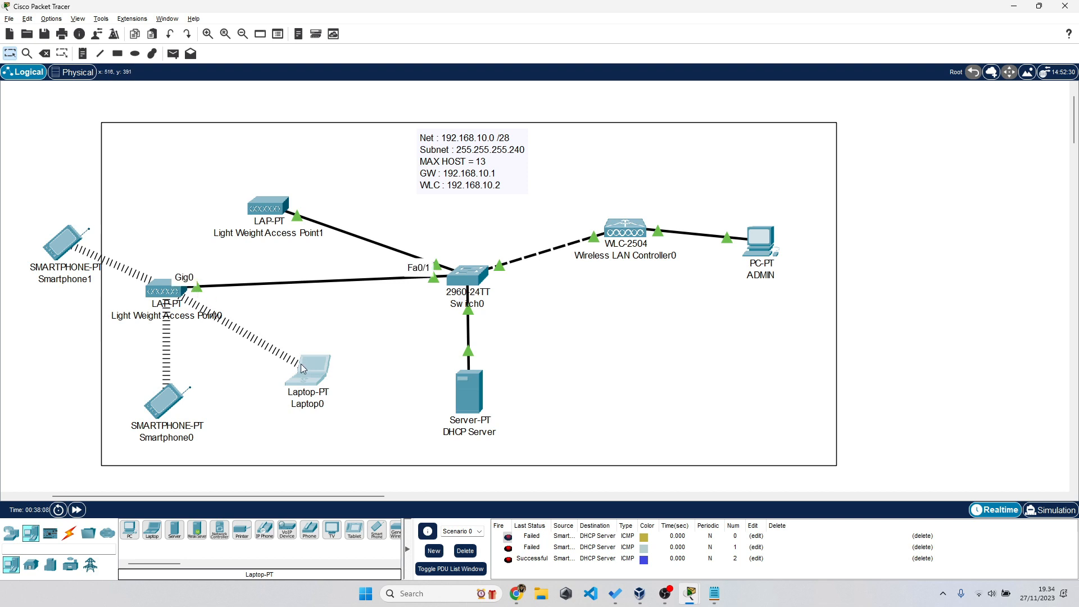
left_click(310, 379)
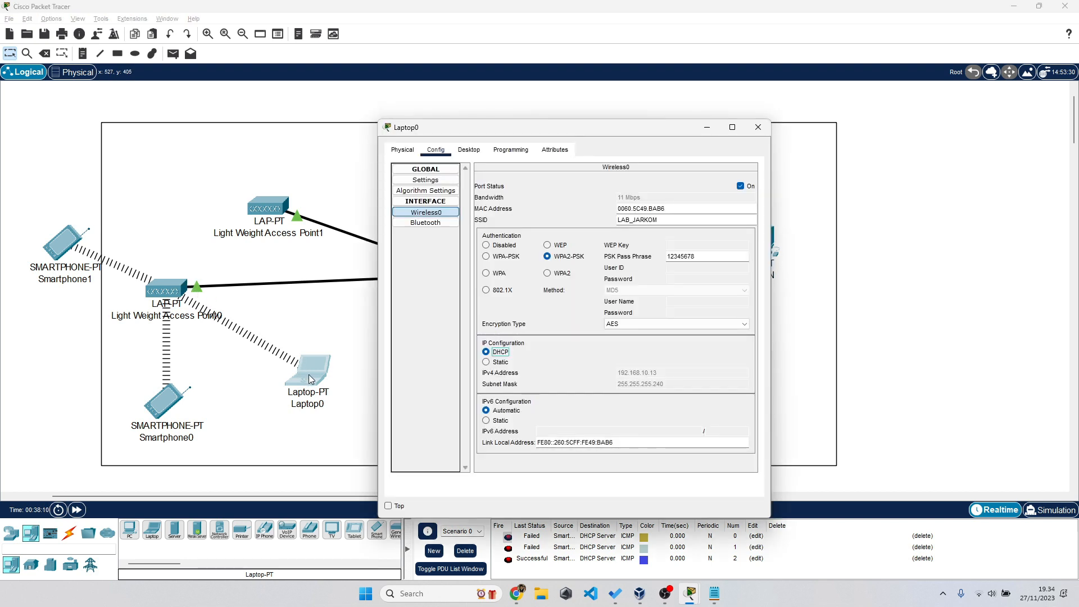
- Move Smartphone1 beside the switch and select all devices in the topology
left_click(60, 371)
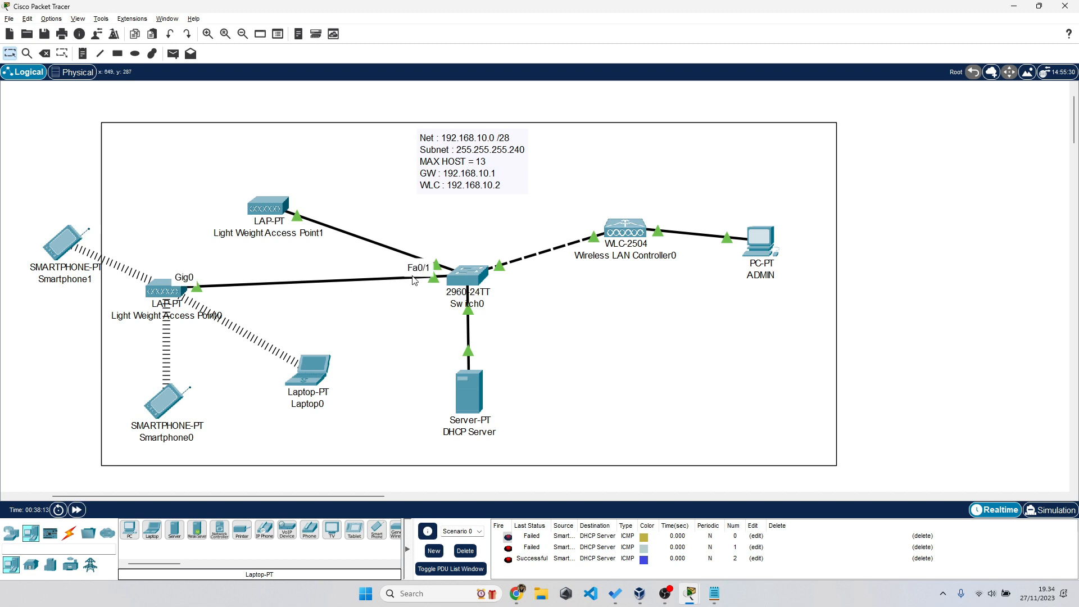
left_click_drag(61, 247, 380, 320)
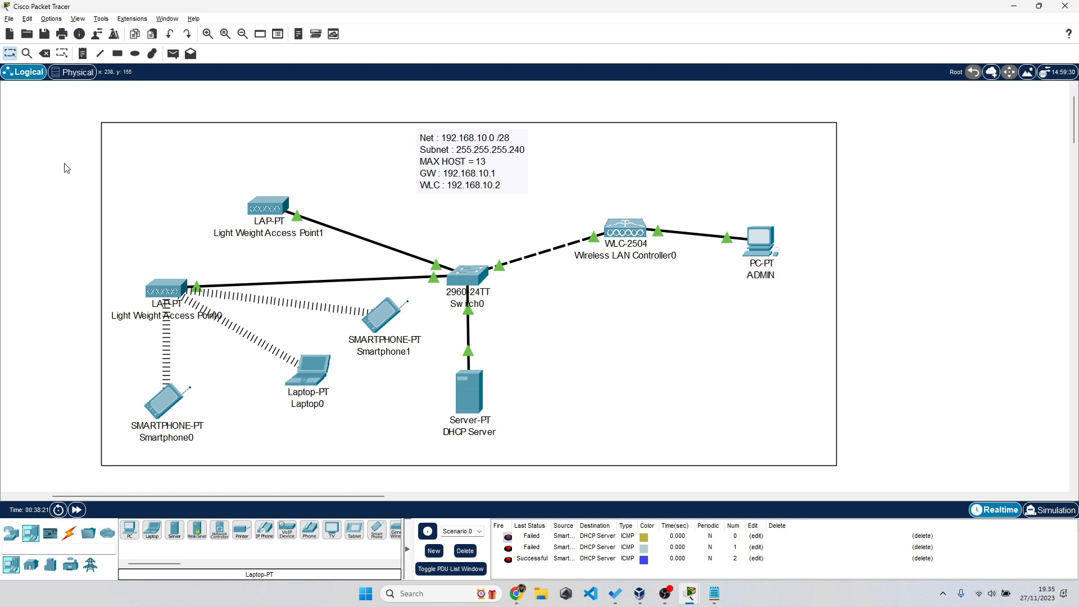
left_click_drag(70, 135, 864, 420)
left_click(911, 405)
left_click(472, 405)
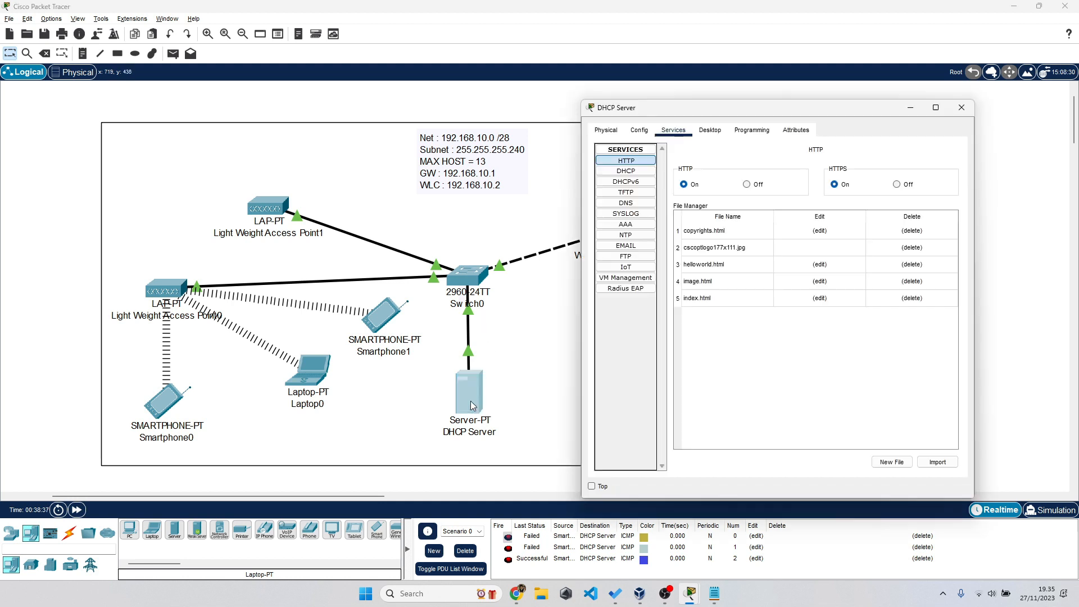
left_click(628, 171)
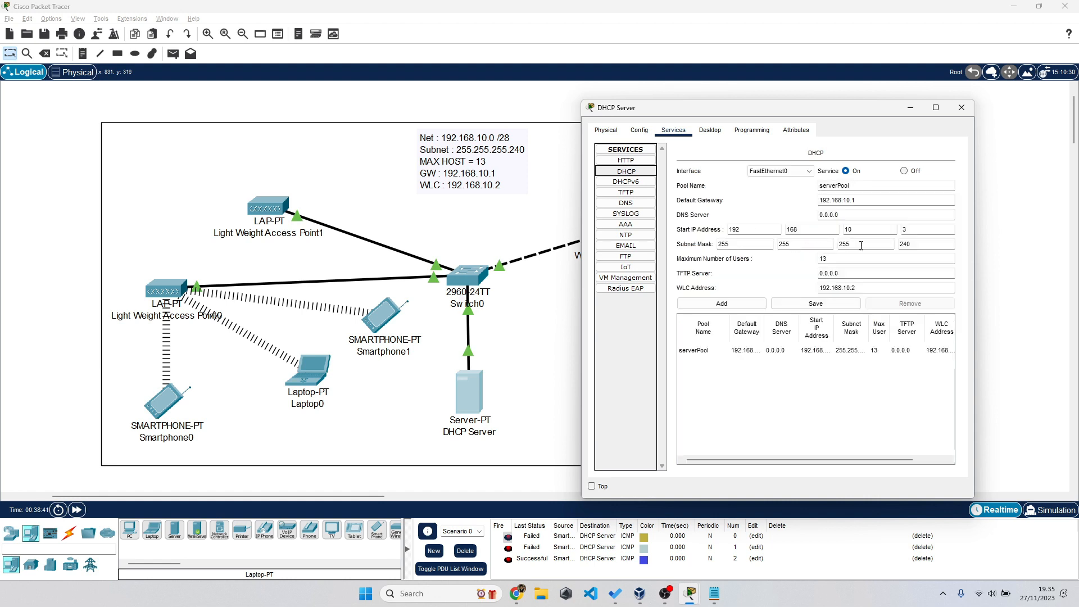
left_click(994, 209)
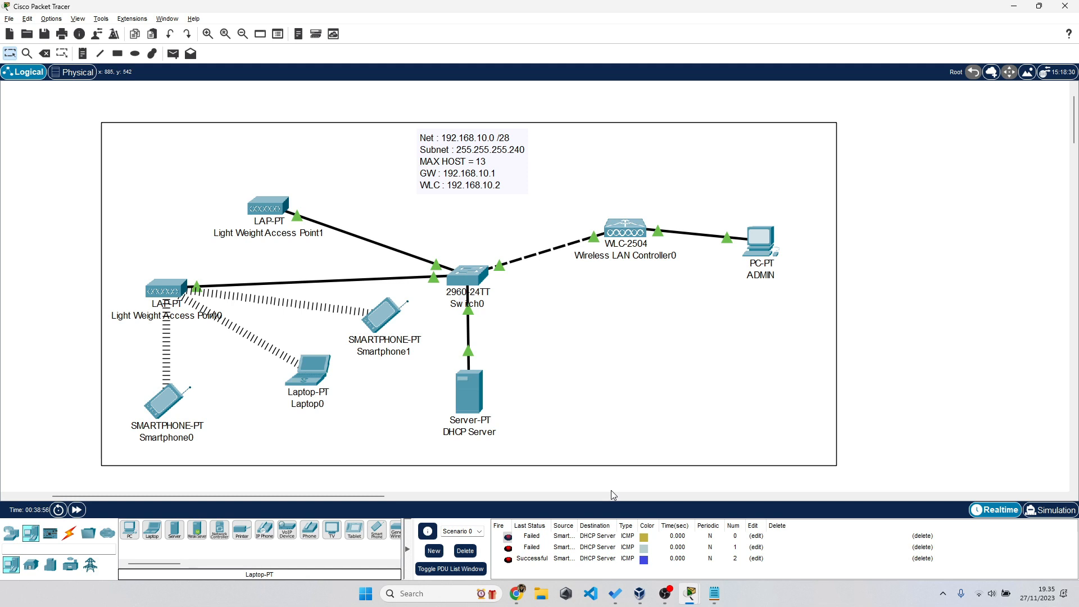
left_click(665, 593)
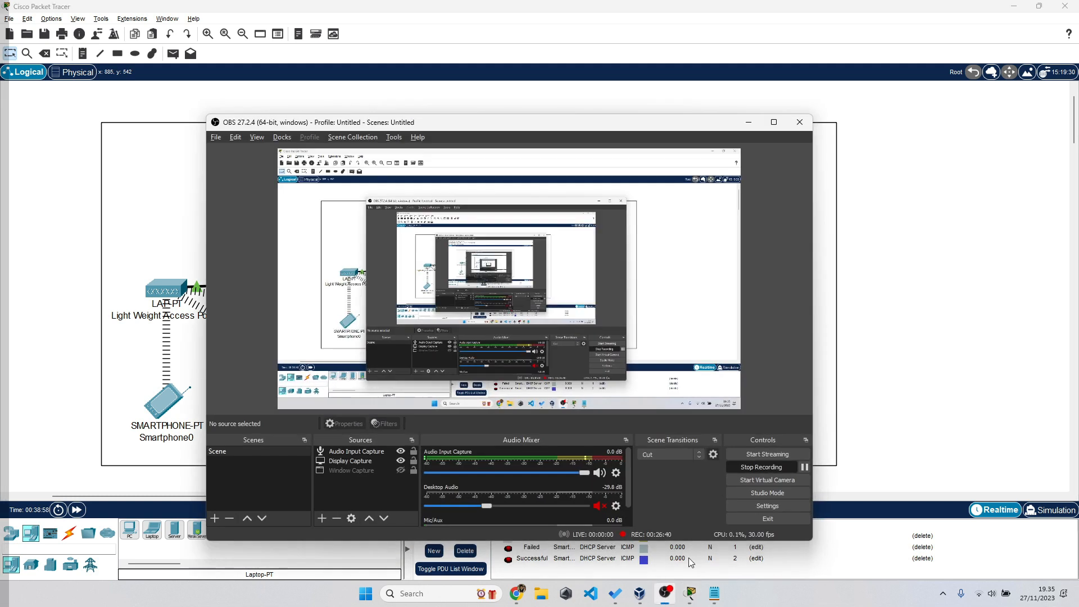